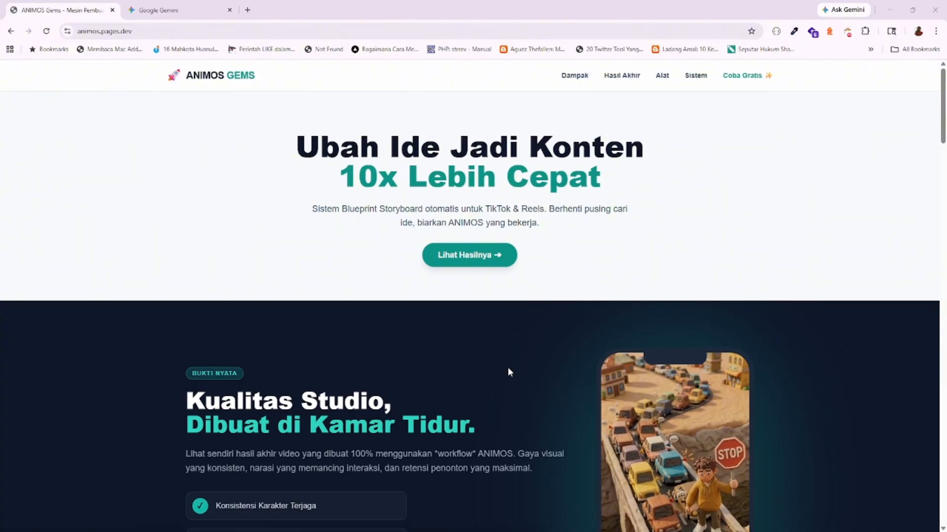
Look through the ANIMOS GEMS landing page, from the sample video and comparison chart to the tools, execution steps and pricing.
{"action": "scroll", "coordinate": [562, 329], "scroll_direction": "down", "scroll_amount": 3}
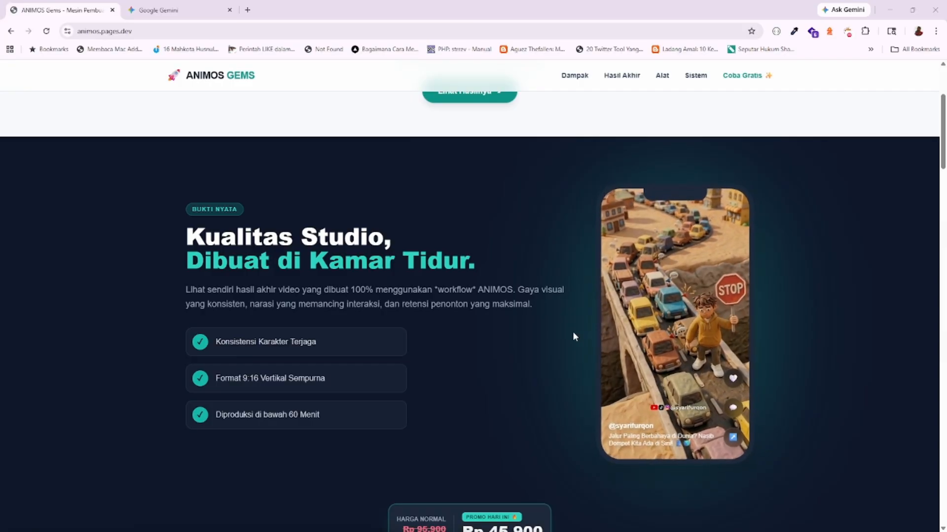
{"action": "scroll", "coordinate": [573, 333], "scroll_direction": "down", "scroll_amount": 3}
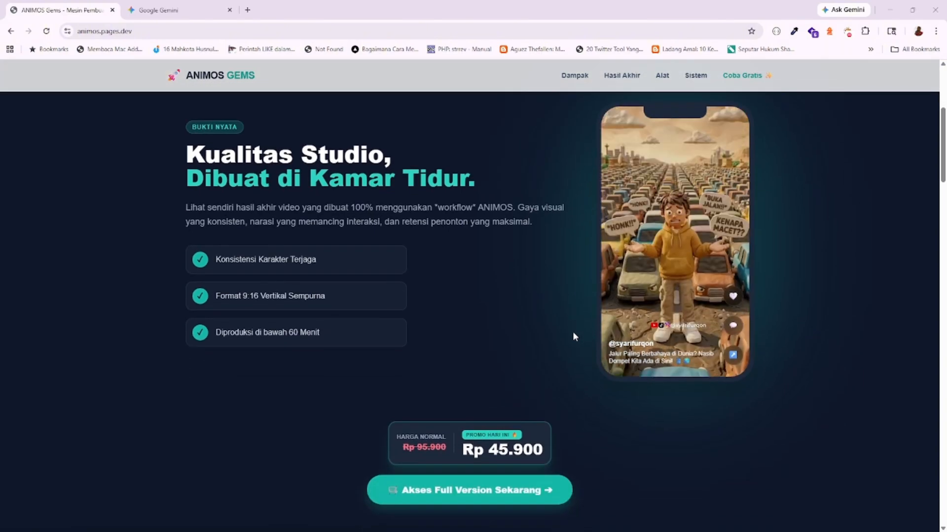
{"action": "scroll", "coordinate": [572, 335], "scroll_direction": "down", "scroll_amount": 2}
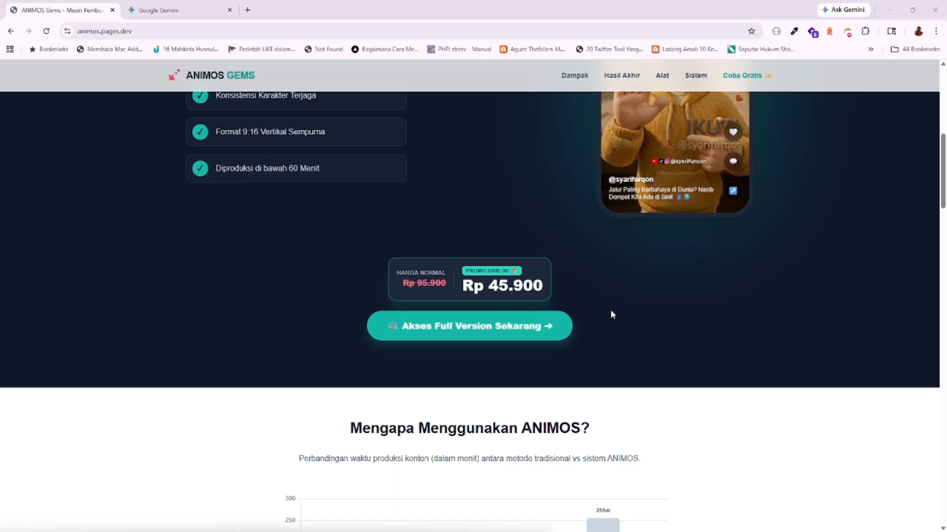
{"action": "scroll", "coordinate": [610, 310], "scroll_direction": "down", "scroll_amount": 3}
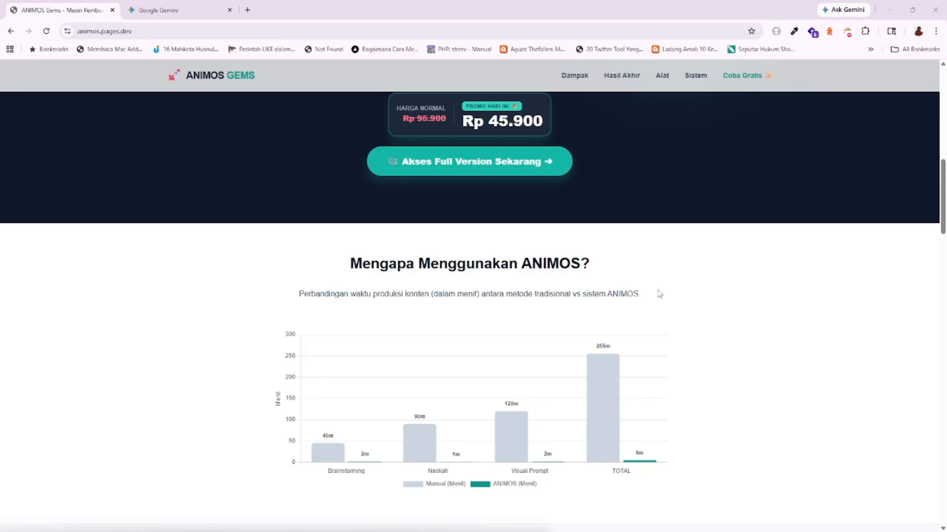
{"action": "scroll", "coordinate": [660, 295], "scroll_direction": "down", "scroll_amount": 2}
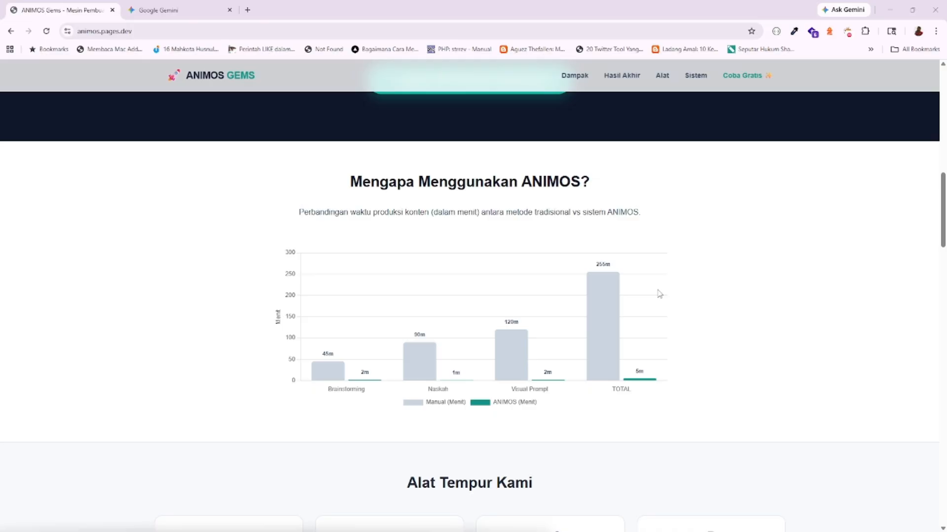
{"action": "scroll", "coordinate": [659, 294], "scroll_direction": "down", "scroll_amount": 5}
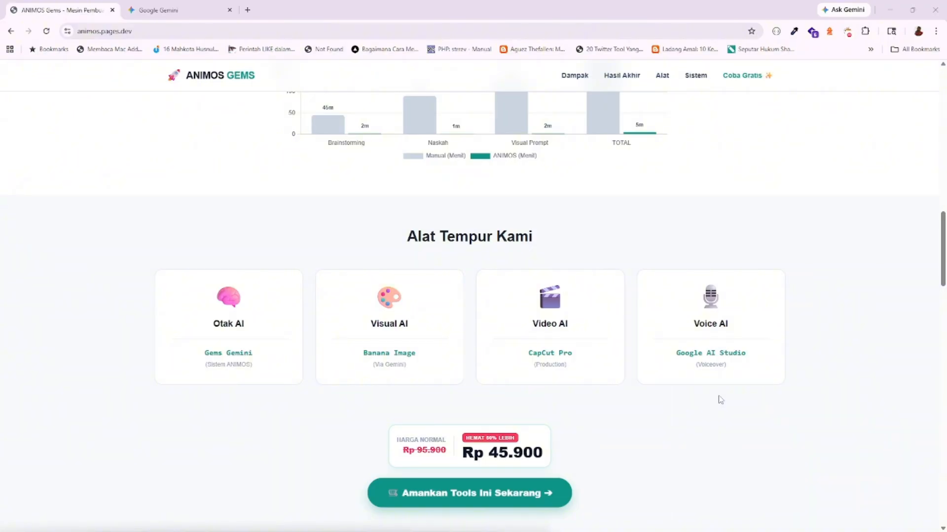
{"action": "scroll", "coordinate": [719, 400], "scroll_direction": "down", "scroll_amount": 8}
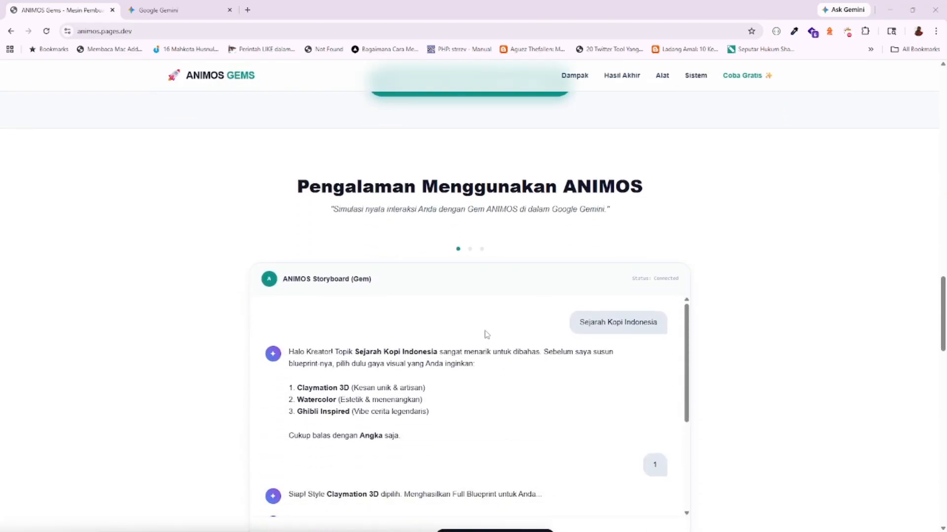
{"action": "scroll", "coordinate": [483, 334], "scroll_direction": "down", "scroll_amount": 6}
{"action": "scroll", "coordinate": [776, 369], "scroll_direction": "down", "scroll_amount": 8}
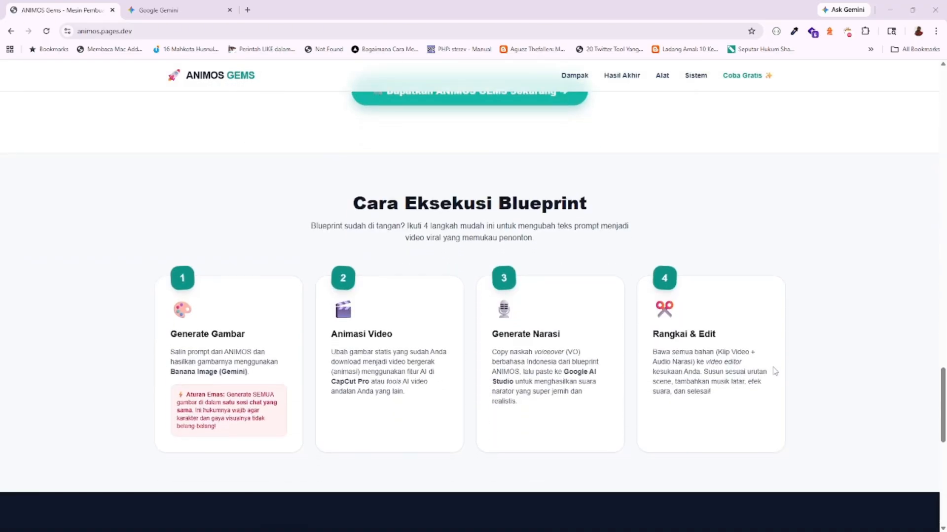
{"action": "scroll", "coordinate": [652, 365], "scroll_direction": "down", "scroll_amount": 3}
{"action": "scroll", "coordinate": [651, 365], "scroll_direction": "down", "scroll_amount": 5}
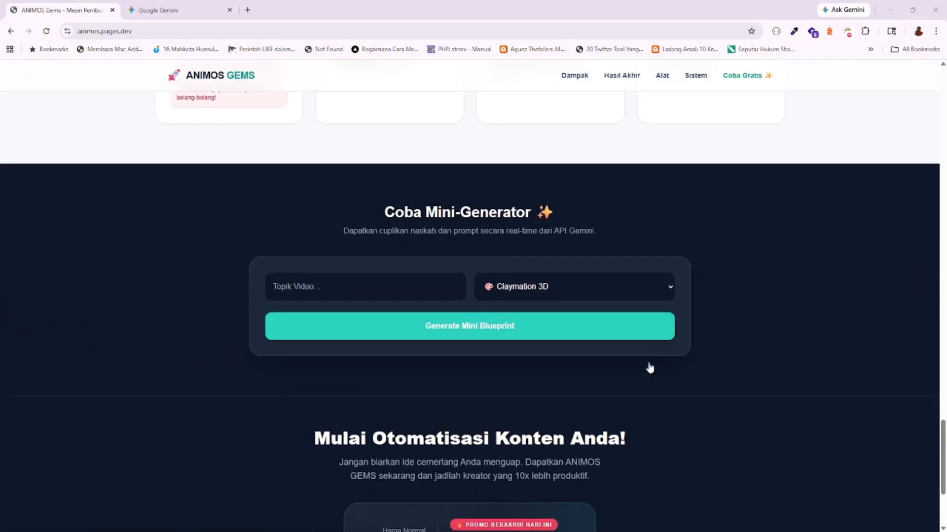
{"action": "scroll", "coordinate": [649, 374], "scroll_direction": "down", "scroll_amount": 1}
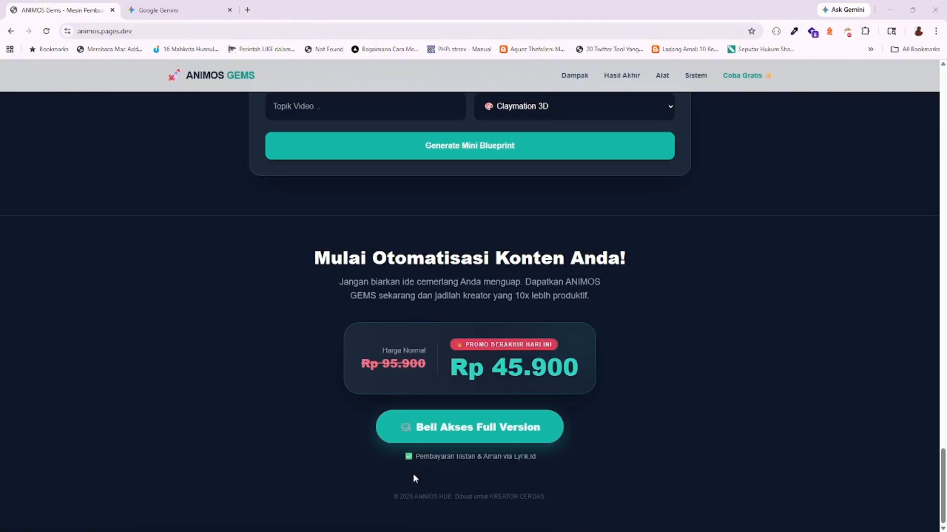
Switch to Google Gemini, reload it and open the past chat "Ide Konten Fakta Unik Clay Animation".
{"action": "left_click", "coordinate": [153, 10]}
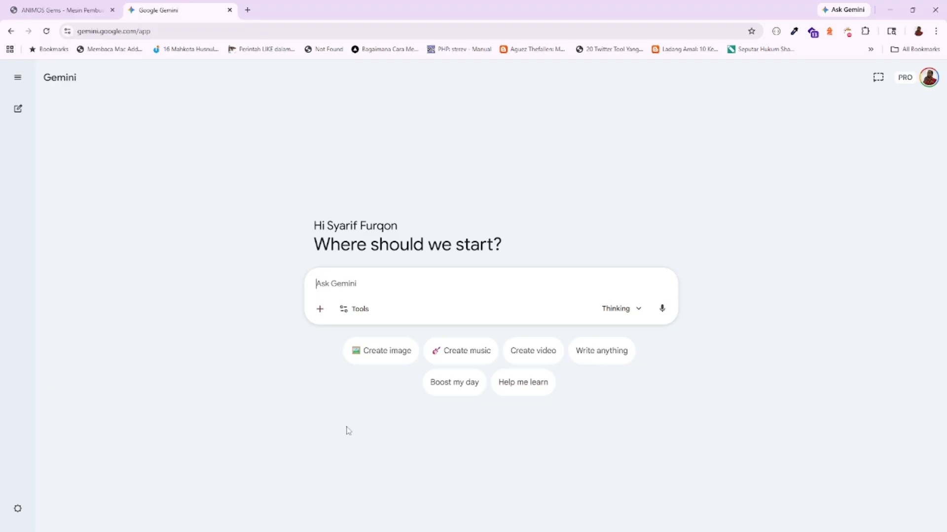
{"action": "left_click", "coordinate": [12, 86]}
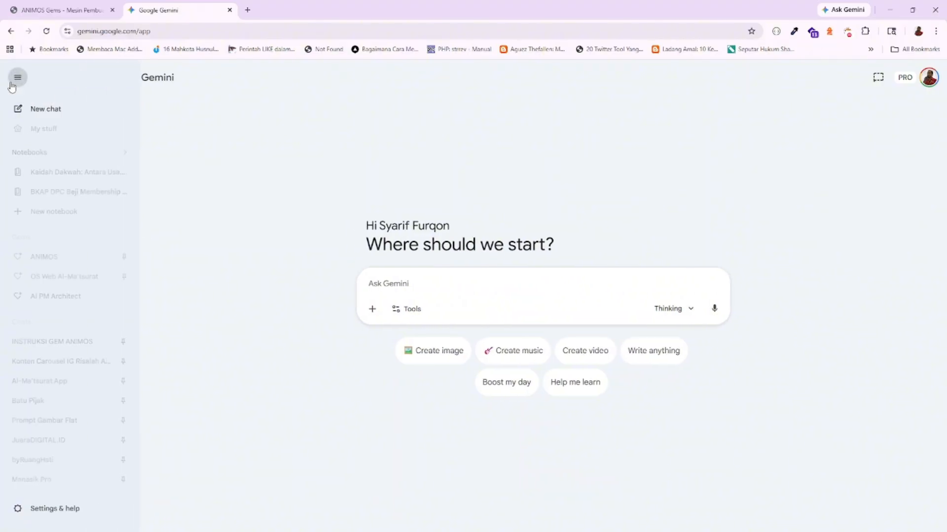
{"action": "scroll", "coordinate": [124, 283], "scroll_direction": "down", "scroll_amount": 3}
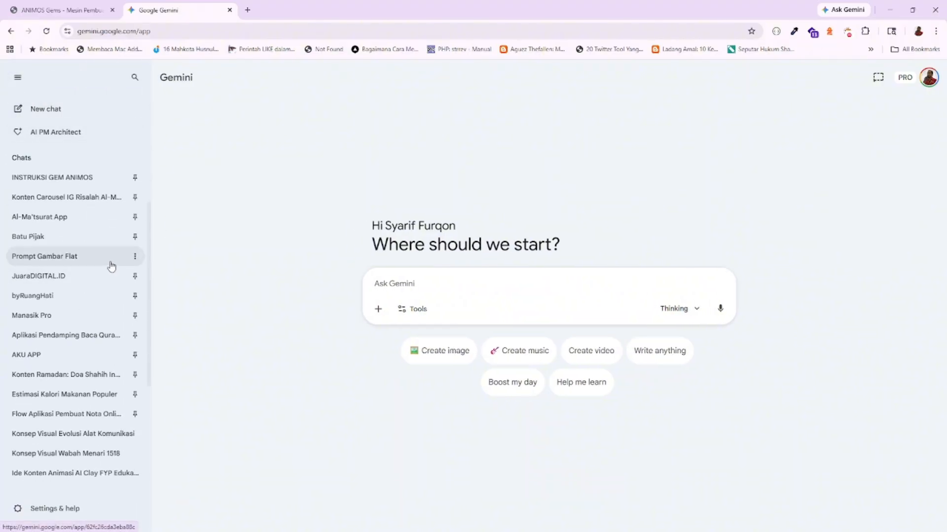
{"action": "scroll", "coordinate": [109, 264], "scroll_direction": "down", "scroll_amount": 3}
{"action": "left_click", "coordinate": [46, 32]}
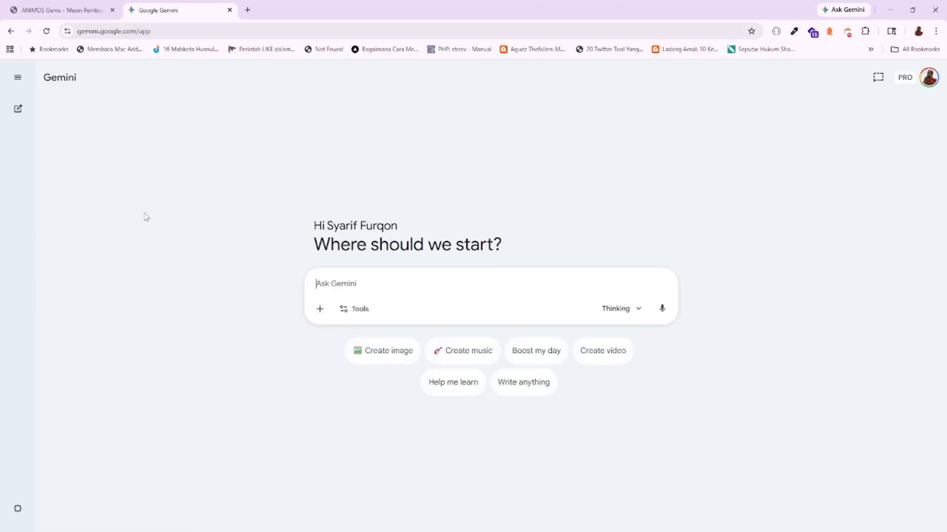
{"action": "left_click", "coordinate": [17, 78]}
{"action": "scroll", "coordinate": [84, 271], "scroll_direction": "down", "scroll_amount": 5}
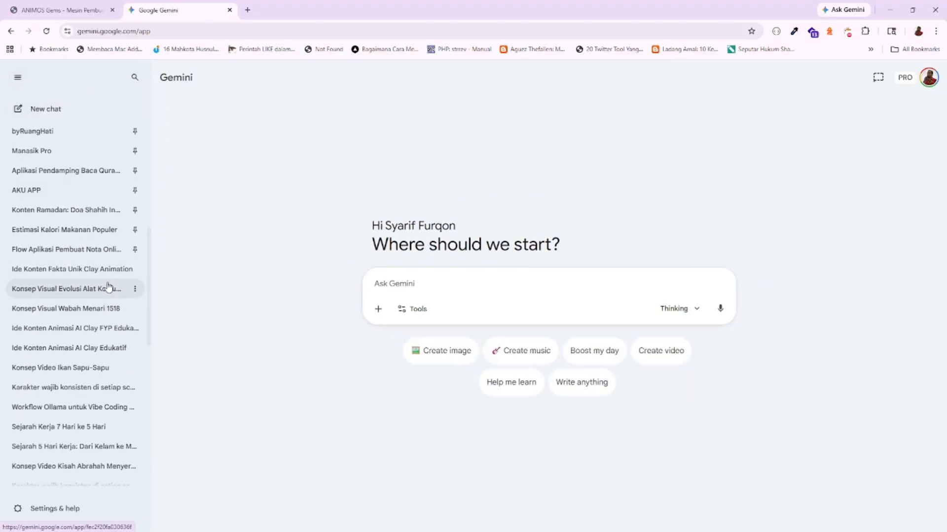
{"action": "left_click", "coordinate": [99, 269]}
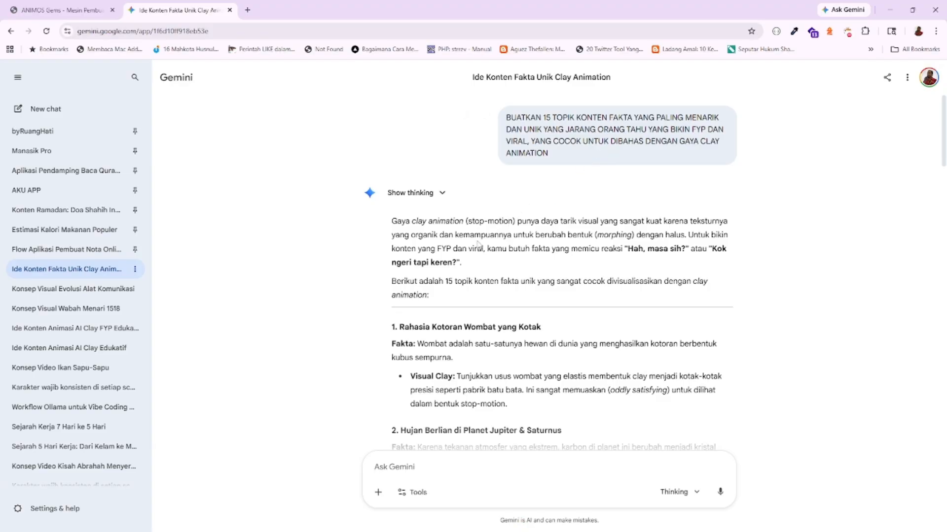
Copy the title of topic 15, "Gurita Punya Tiga Jantung & Sembilan Otak", from the list of content ideas.
{"action": "scroll", "coordinate": [479, 247], "scroll_direction": "down", "scroll_amount": 10}
{"action": "scroll", "coordinate": [478, 267], "scroll_direction": "down", "scroll_amount": 11}
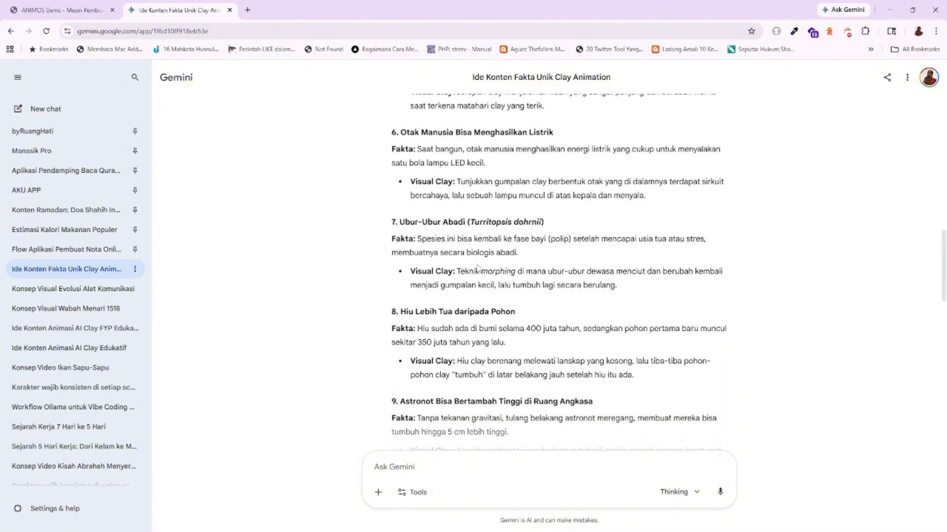
{"action": "scroll", "coordinate": [479, 273], "scroll_direction": "down", "scroll_amount": 5}
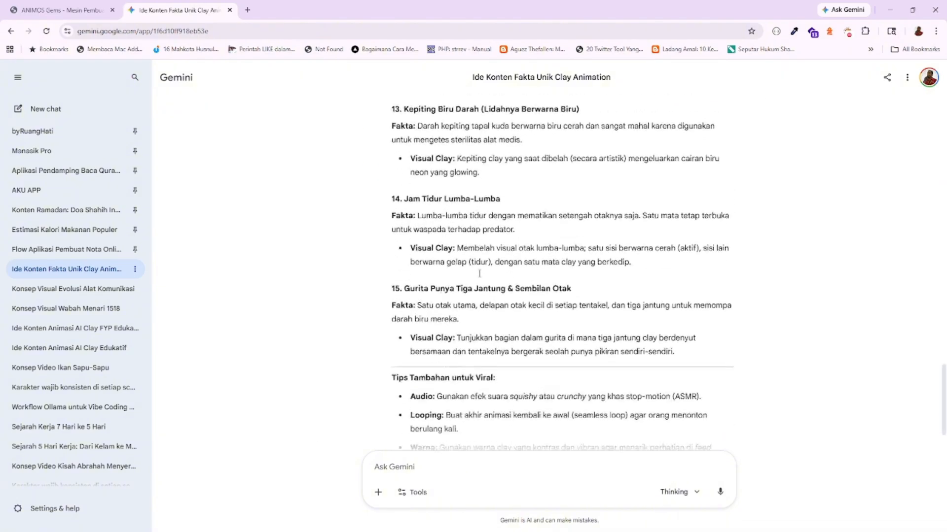
{"action": "scroll", "coordinate": [485, 306], "scroll_direction": "up", "scroll_amount": 2}
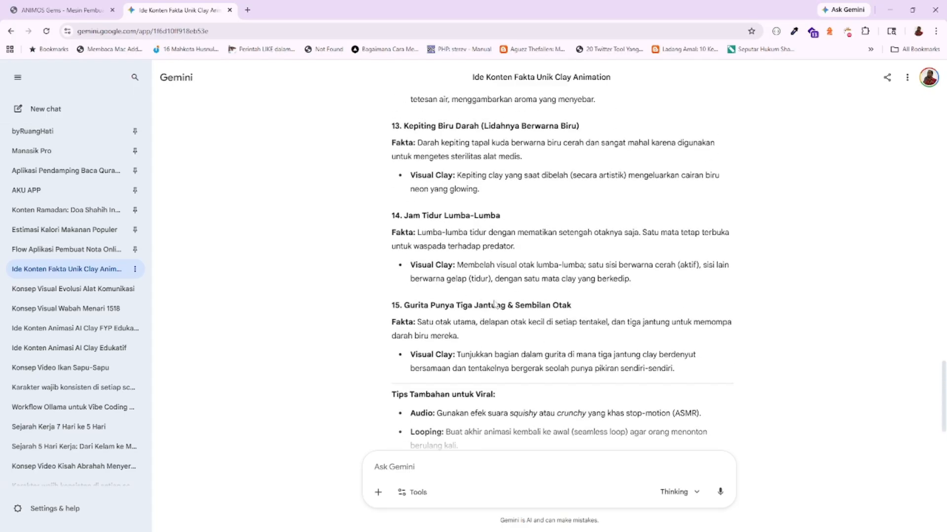
{"action": "left_click_drag", "start_coordinate": [572, 307], "coordinate": [405, 304]}
{"action": "key", "text": "ctrl+c"}
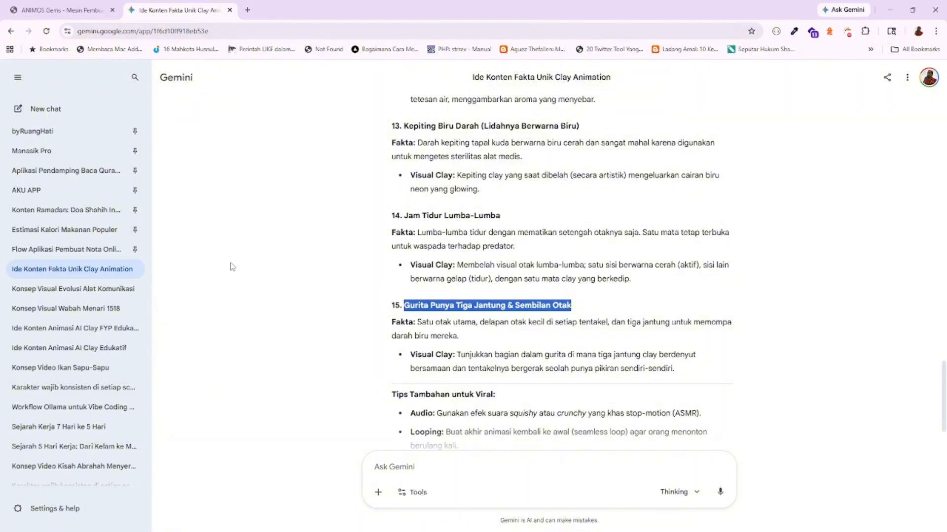
Submit the topic "Gurita Punya Tiga Jantung & Sembilan Otak" to the ANIMOS Gem using the Thinking model.
{"action": "scroll", "coordinate": [128, 296], "scroll_direction": "up", "scroll_amount": 6}
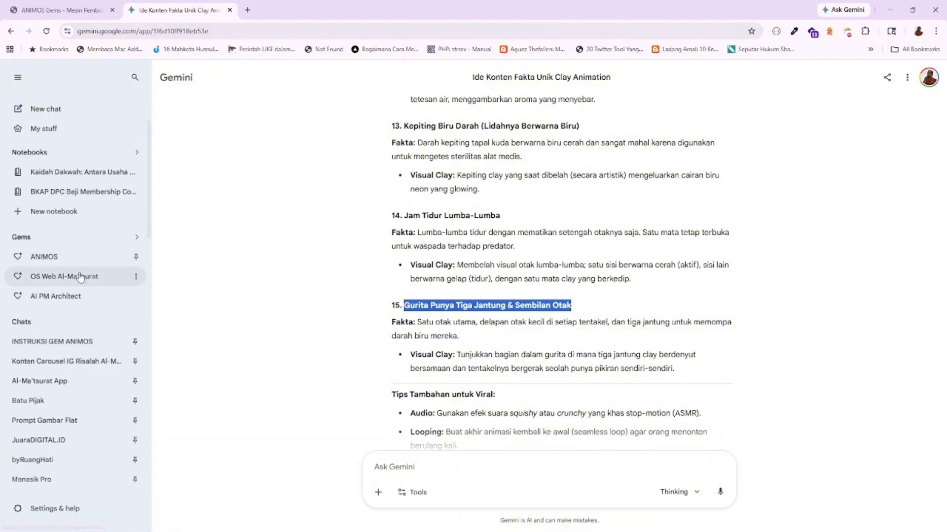
{"action": "left_click", "coordinate": [76, 259]}
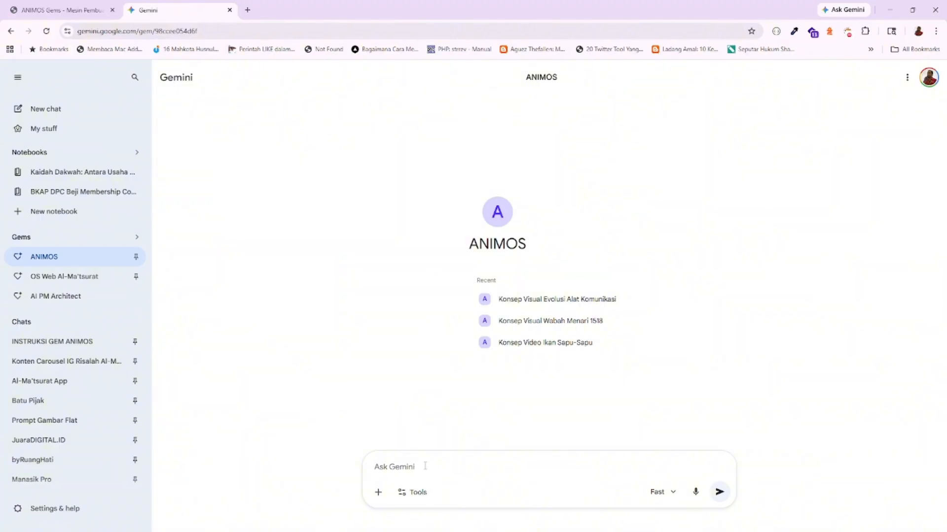
{"action": "key", "text": "ctrl+v"}
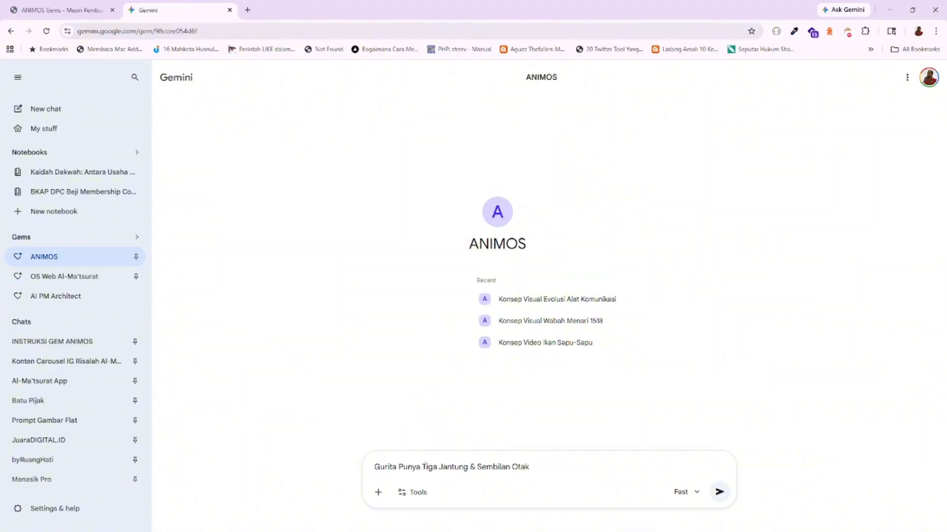
{"action": "left_click", "coordinate": [689, 491]}
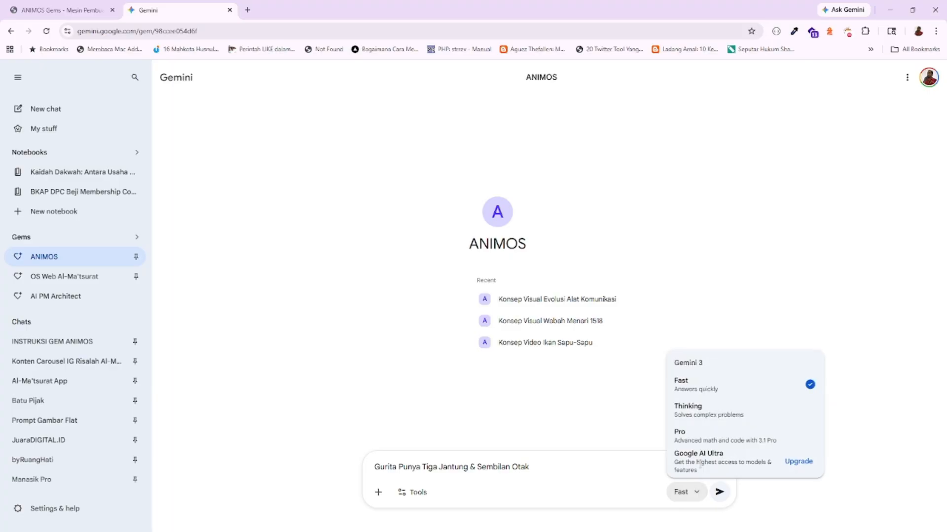
{"action": "left_click", "coordinate": [713, 417]}
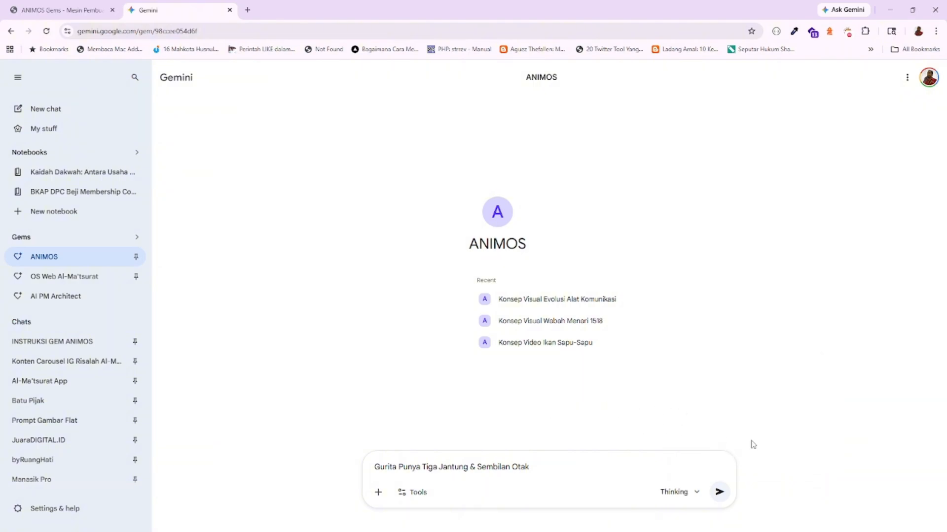
{"action": "left_click", "coordinate": [720, 492]}
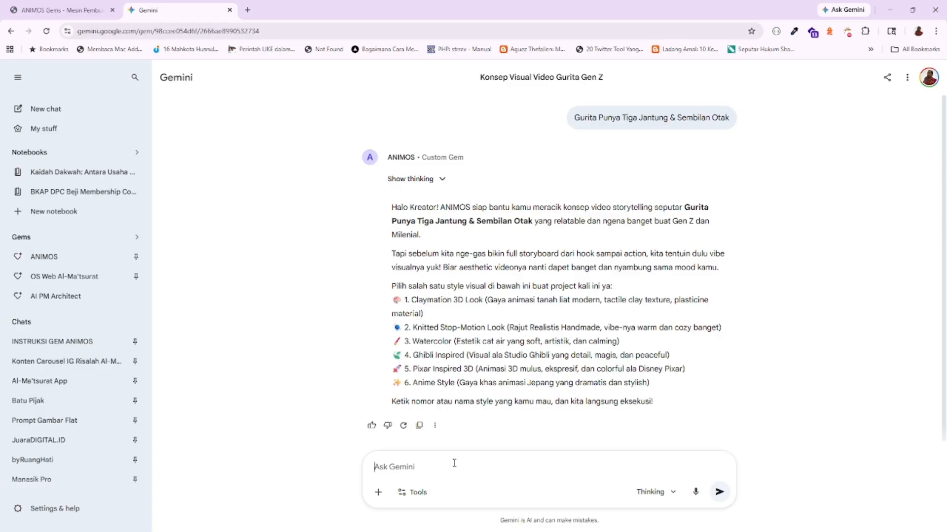
Answer the style question with 1 to choose the Claymation 3D Look.
{"action": "type", "text": "1"}
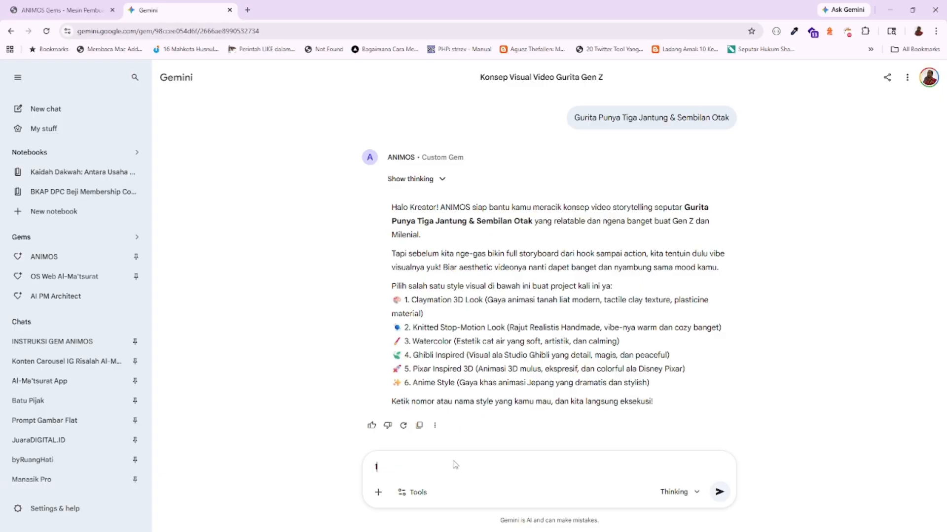
{"action": "left_click", "coordinate": [719, 492]}
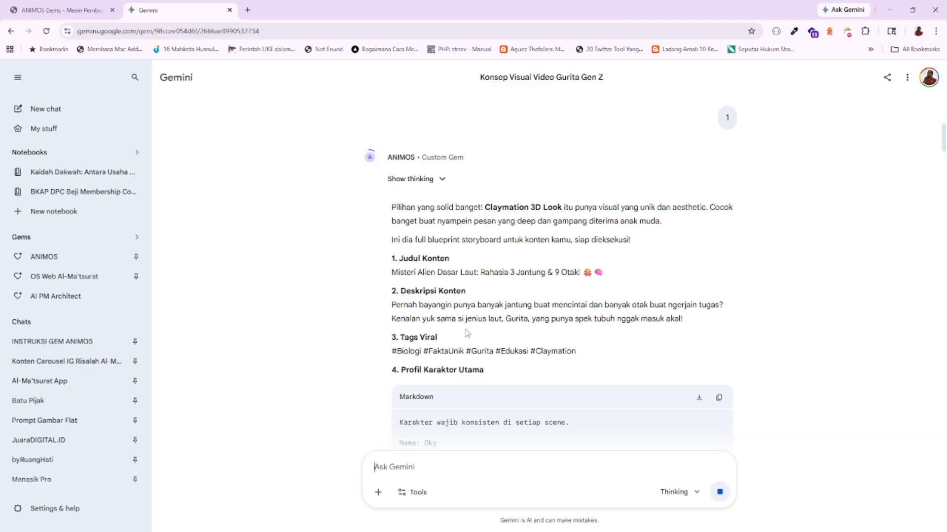
Review the generated blueprint, covering the character profile, the image and video prompts for each scene, and the thumbnail prompt.
{"action": "scroll", "coordinate": [428, 298], "scroll_direction": "down", "scroll_amount": 5}
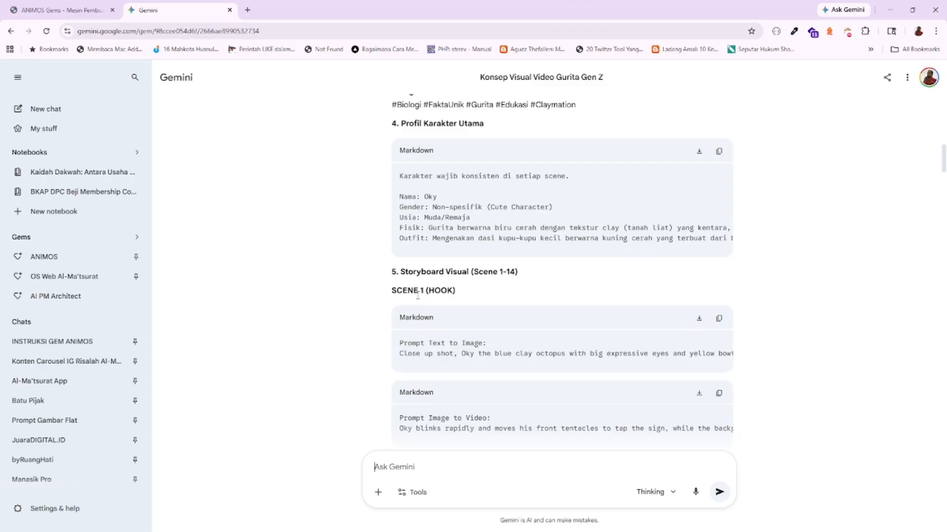
{"action": "scroll", "coordinate": [417, 295], "scroll_direction": "down", "scroll_amount": 6}
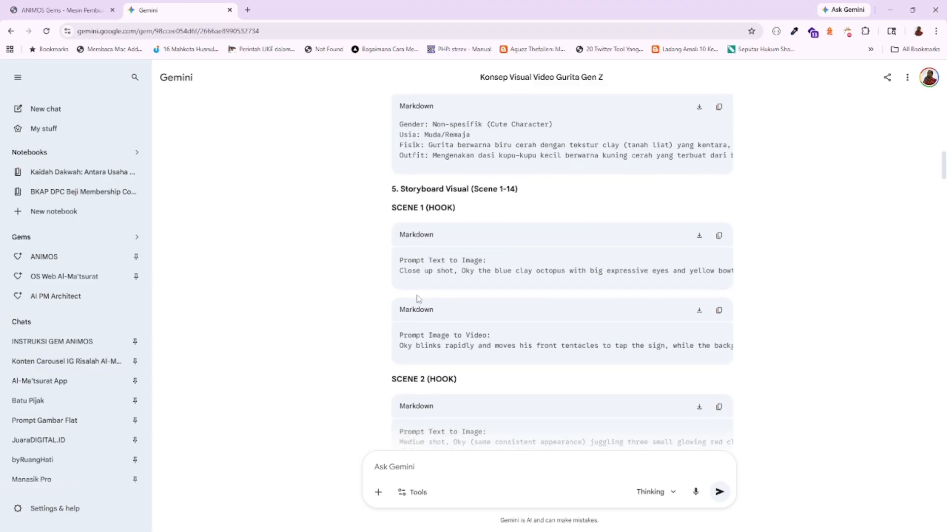
{"action": "scroll", "coordinate": [418, 298], "scroll_direction": "down", "scroll_amount": 9}
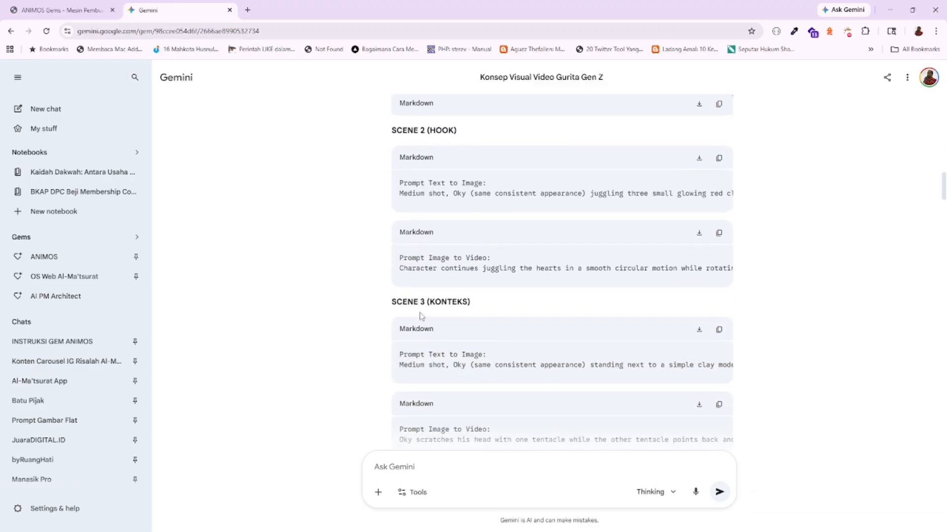
{"action": "scroll", "coordinate": [422, 314], "scroll_direction": "down", "scroll_amount": 10}
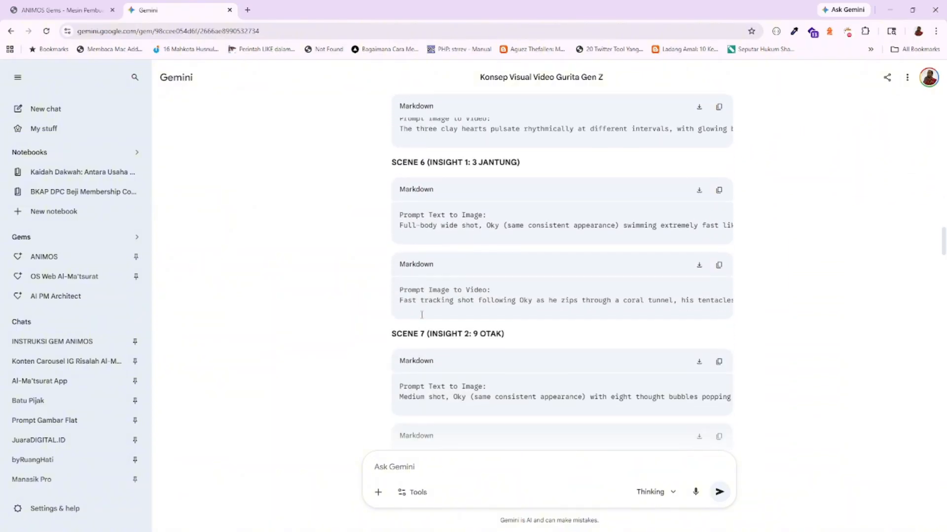
{"action": "scroll", "coordinate": [422, 320], "scroll_direction": "down", "scroll_amount": 6}
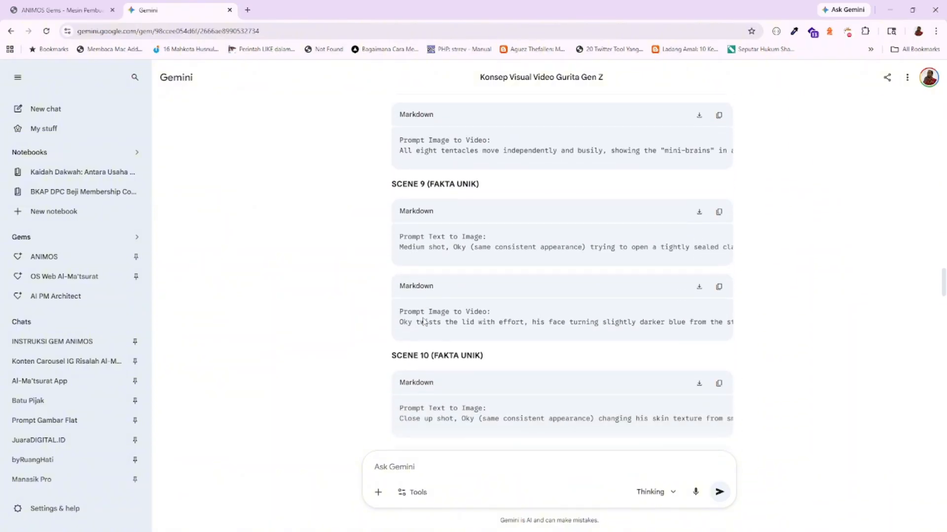
{"action": "scroll", "coordinate": [423, 321], "scroll_direction": "down", "scroll_amount": 9}
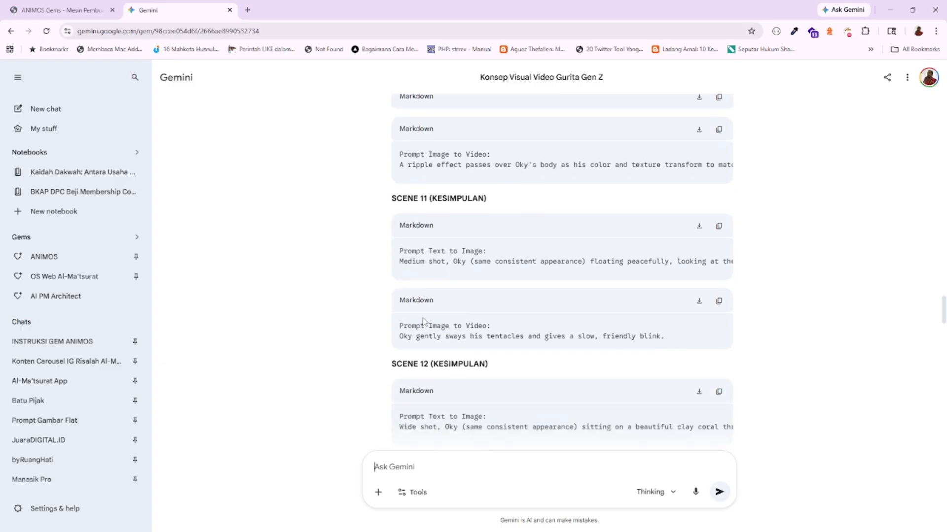
{"action": "scroll", "coordinate": [423, 321], "scroll_direction": "down", "scroll_amount": 3}
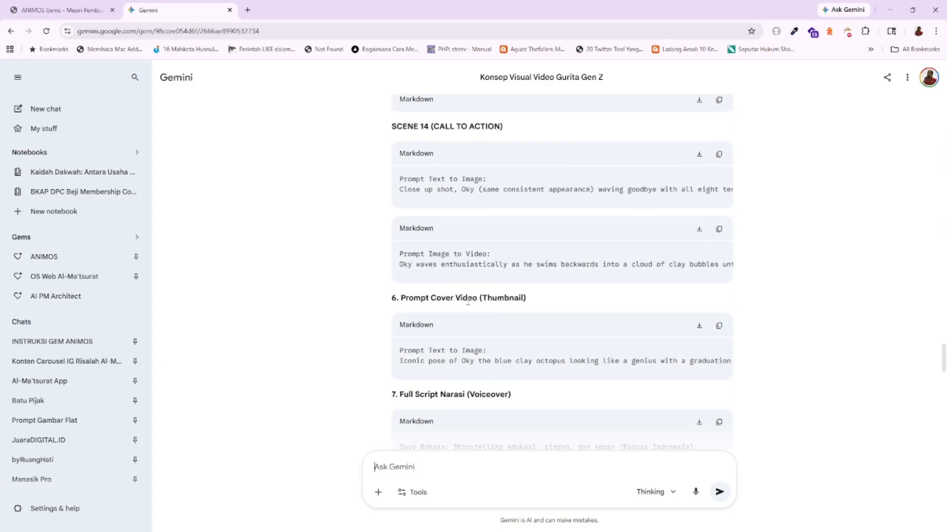
Review the blueprint's closing sections: voiceover script, sound effects per scene, background music suggestions and social media caption.
{"action": "scroll", "coordinate": [468, 303], "scroll_direction": "down", "scroll_amount": 2}
{"action": "scroll", "coordinate": [468, 306], "scroll_direction": "down", "scroll_amount": 3}
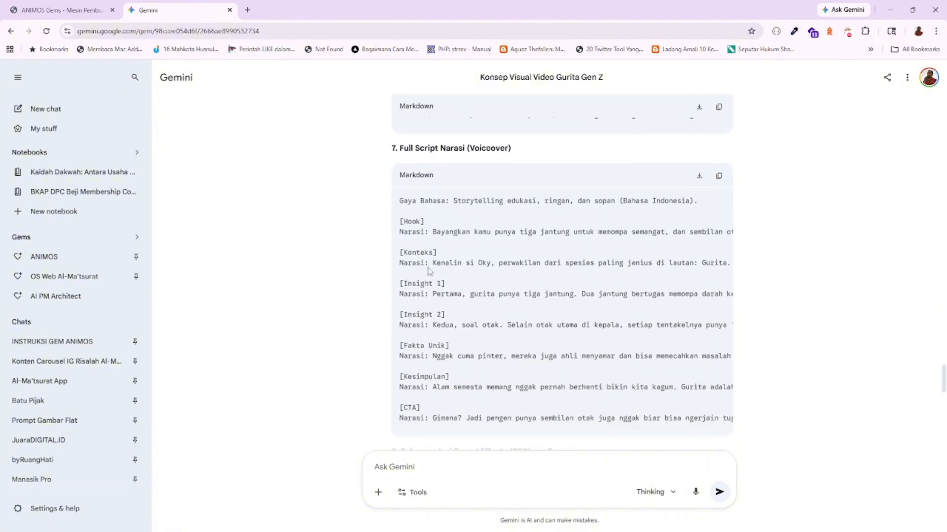
{"action": "scroll", "coordinate": [429, 271], "scroll_direction": "down", "scroll_amount": 5}
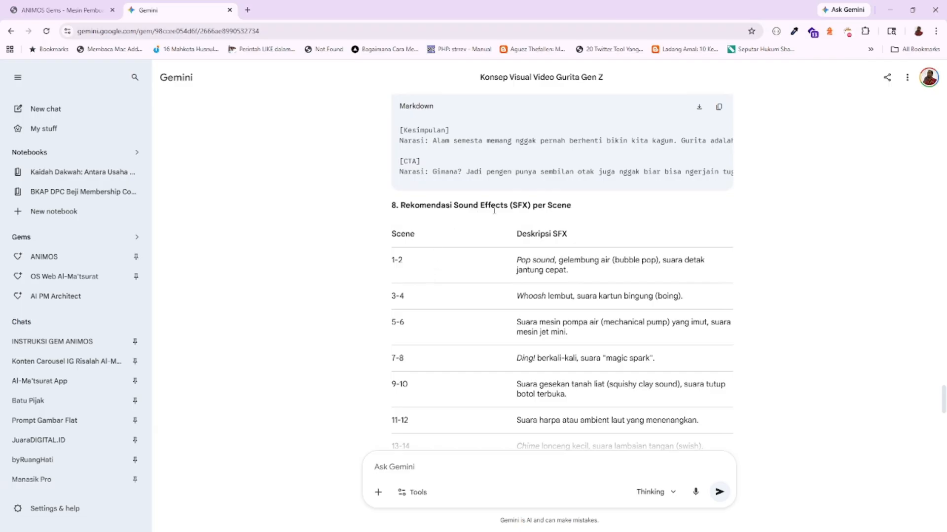
{"action": "scroll", "coordinate": [498, 242], "scroll_direction": "down", "scroll_amount": 2}
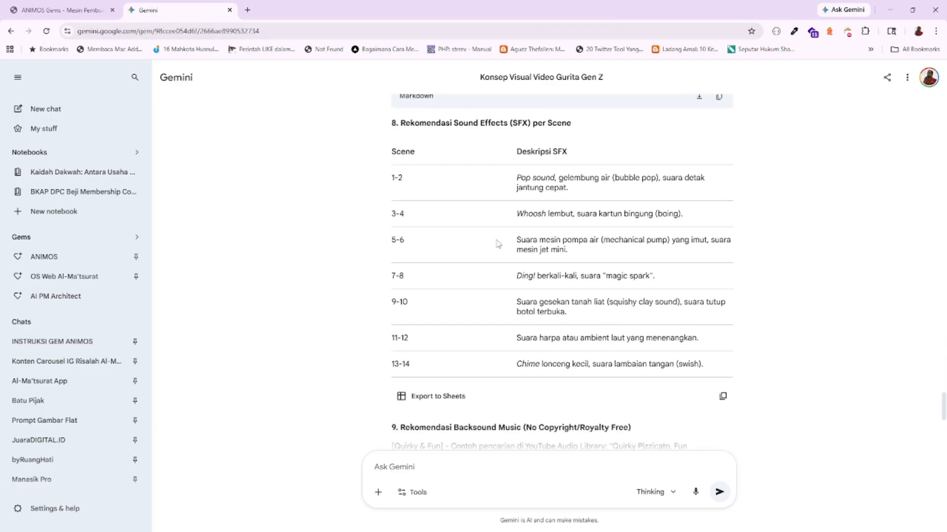
{"action": "scroll", "coordinate": [498, 243], "scroll_direction": "down", "scroll_amount": 4}
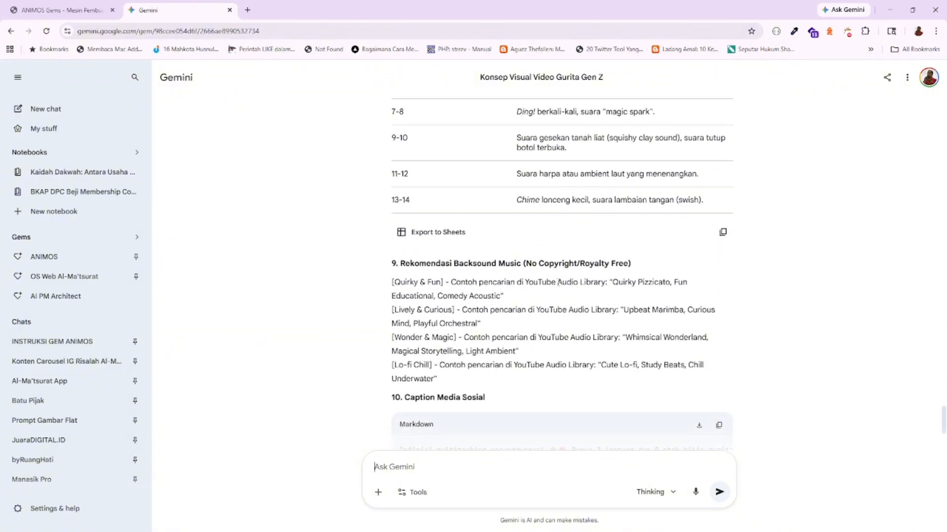
{"action": "scroll", "coordinate": [540, 291], "scroll_direction": "down", "scroll_amount": 4}
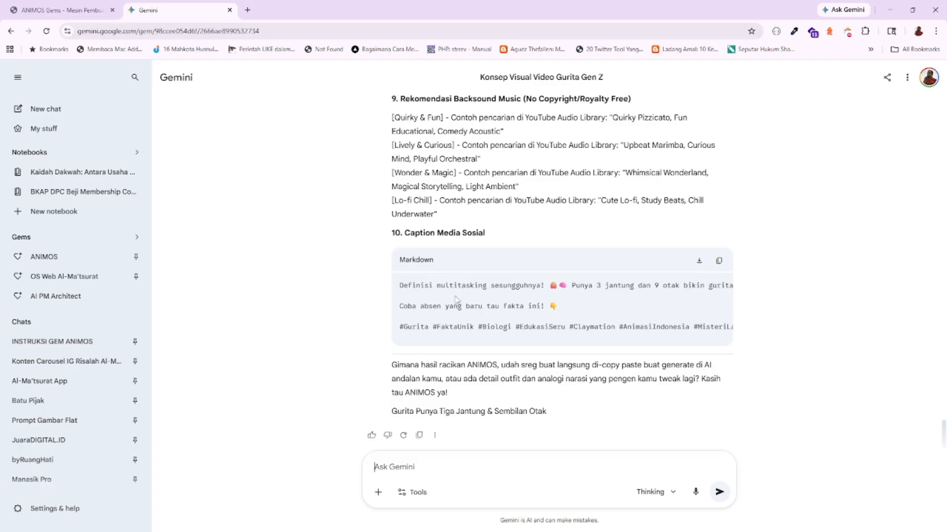
{"action": "scroll", "coordinate": [448, 276], "scroll_direction": "down", "scroll_amount": 1}
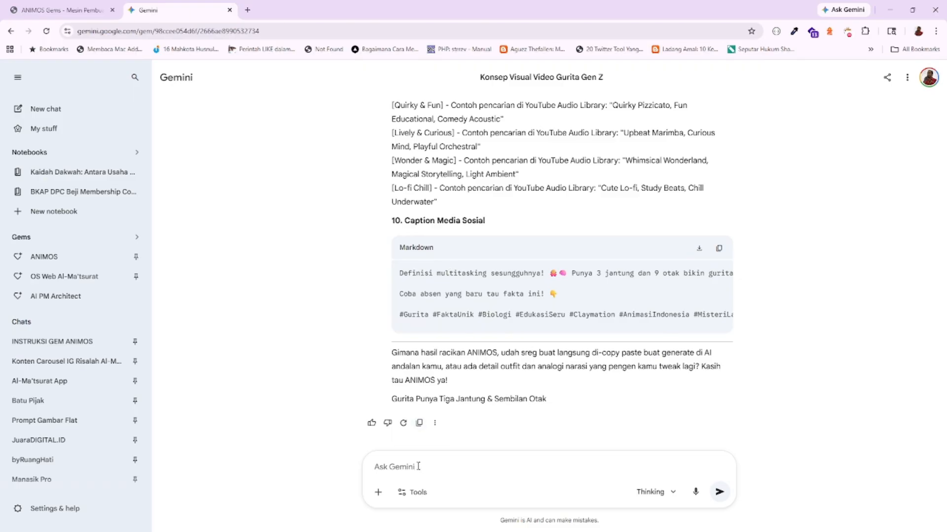
Look back through the storyboard's image and video prompts from scene 14 up to scene 4, ending at the social media caption.
{"action": "scroll", "coordinate": [446, 355], "scroll_direction": "up", "scroll_amount": 10}
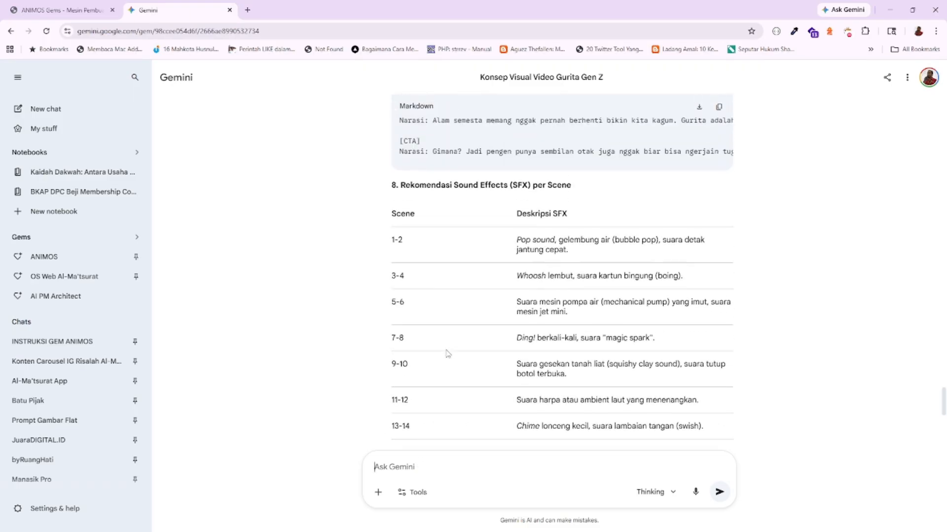
{"action": "scroll", "coordinate": [447, 354], "scroll_direction": "up", "scroll_amount": 10}
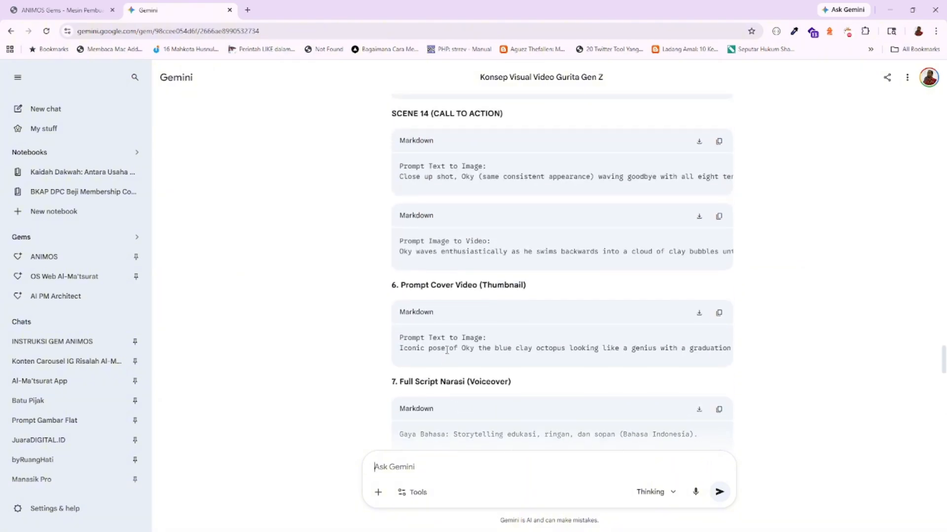
{"action": "scroll", "coordinate": [471, 308], "scroll_direction": "up", "scroll_amount": 4}
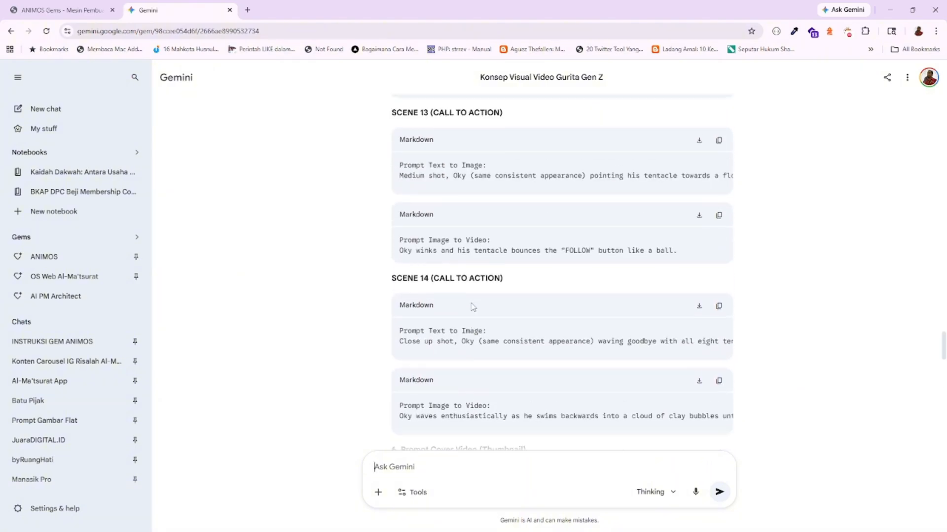
{"action": "scroll", "coordinate": [472, 307], "scroll_direction": "up", "scroll_amount": 8}
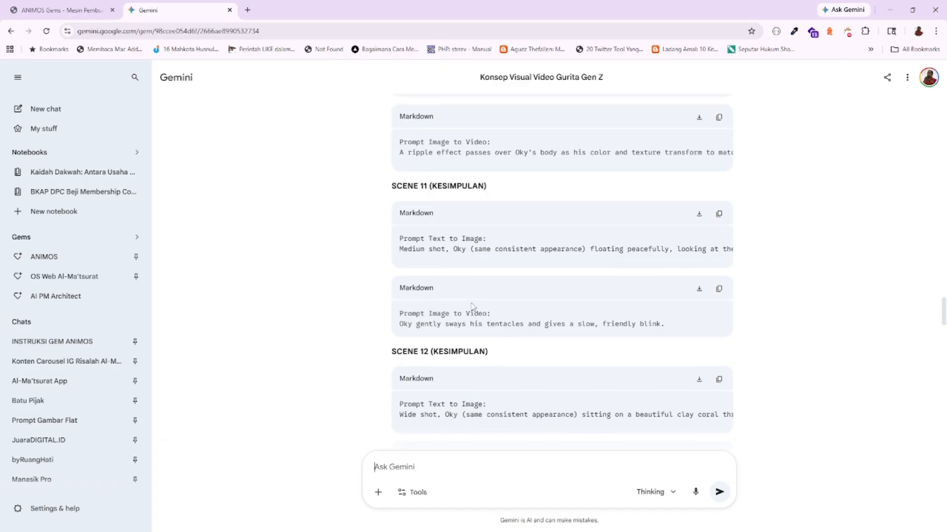
{"action": "scroll", "coordinate": [472, 306], "scroll_direction": "up", "scroll_amount": 10}
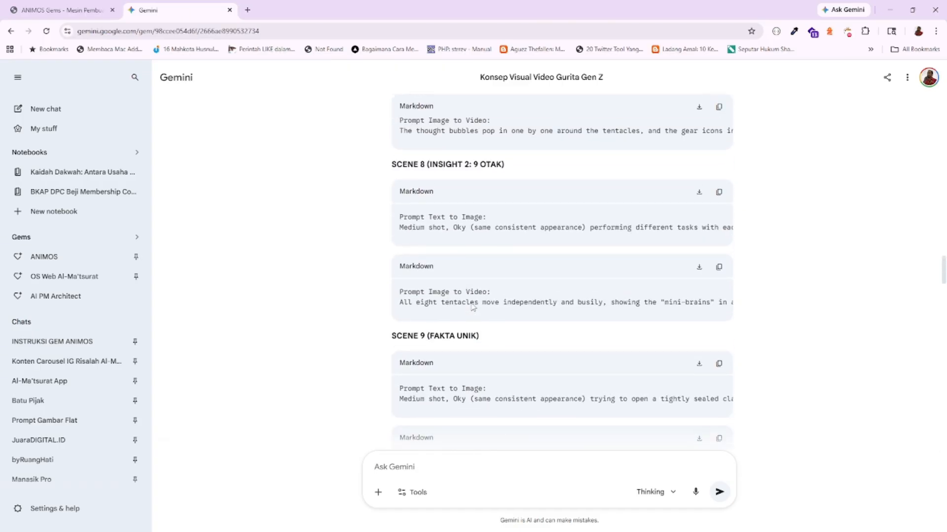
{"action": "scroll", "coordinate": [472, 307], "scroll_direction": "up", "scroll_amount": 14}
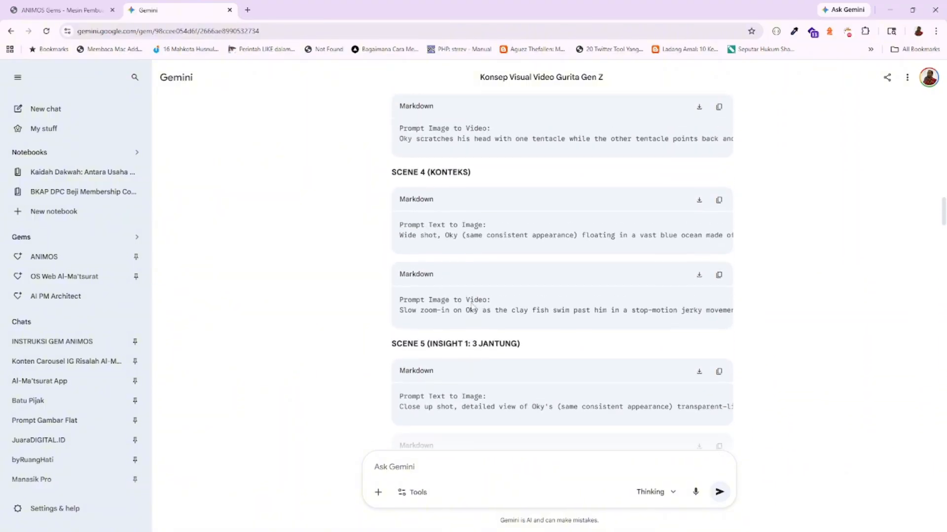
{"action": "scroll", "coordinate": [472, 307], "scroll_direction": "down", "scroll_amount": 20}
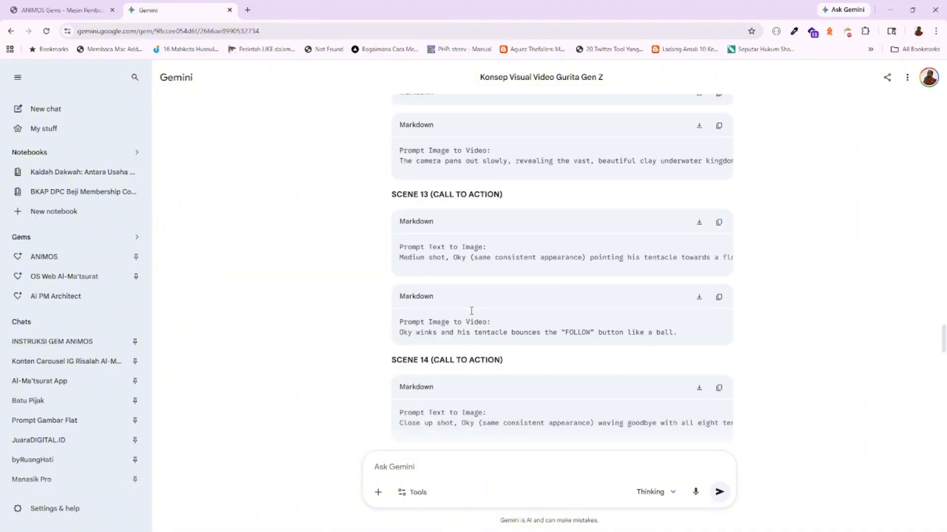
{"action": "scroll", "coordinate": [471, 311], "scroll_direction": "down", "scroll_amount": 20}
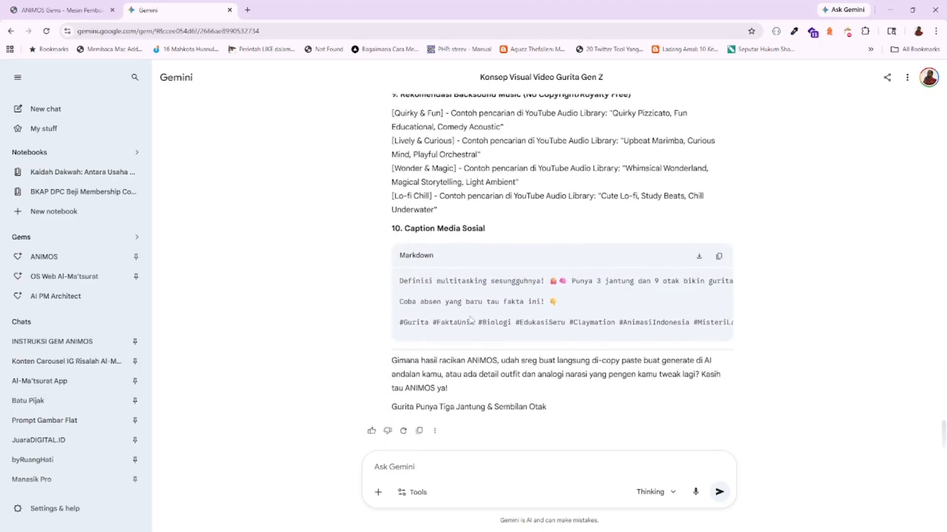
Read the full voiceover narration script, including the complete text of the Hook and Konteks lines.
{"action": "scroll", "coordinate": [470, 319], "scroll_direction": "up", "scroll_amount": 12}
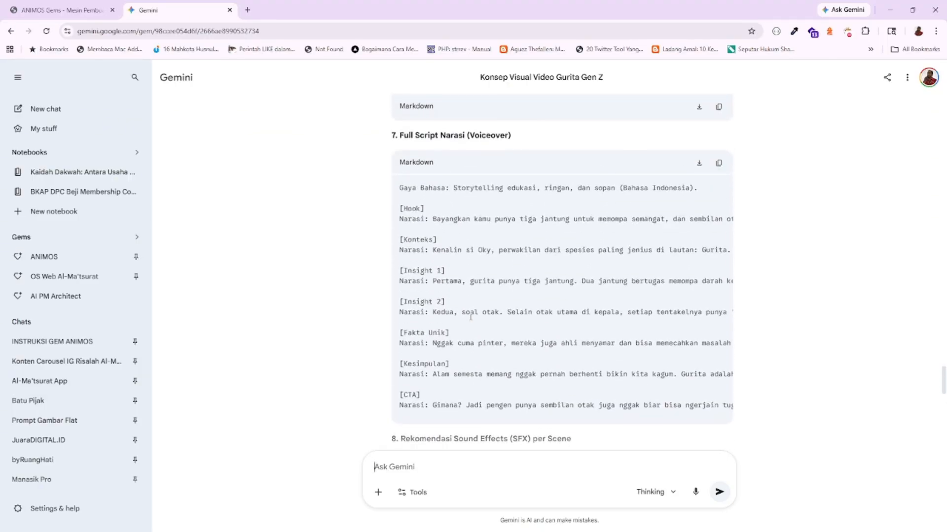
{"action": "scroll", "coordinate": [470, 317], "scroll_direction": "up", "scroll_amount": 2}
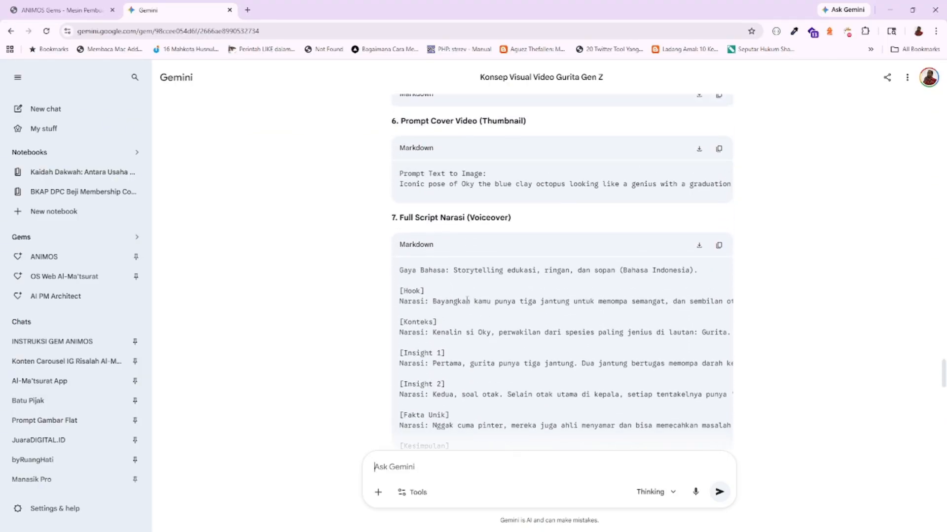
{"action": "left_click_drag", "start_coordinate": [467, 300], "coordinate": [675, 303]}
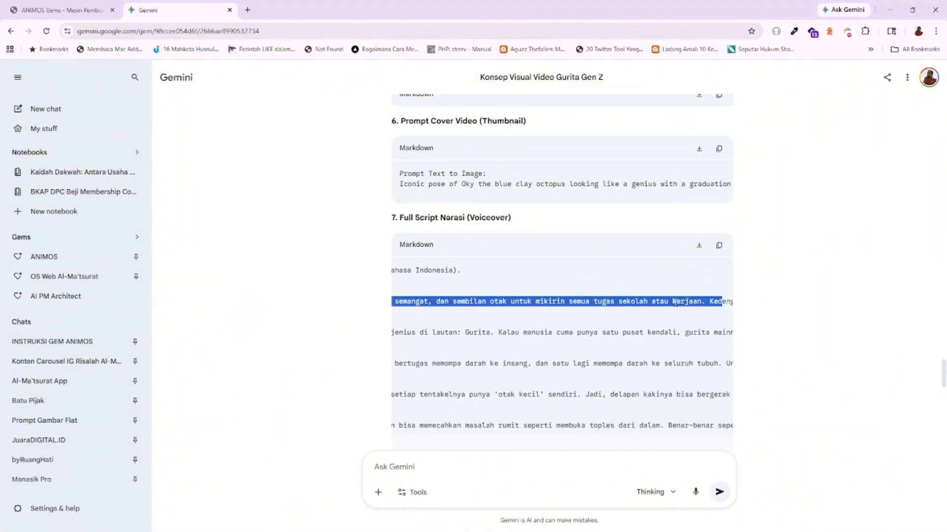
{"action": "left_click", "coordinate": [631, 301]}
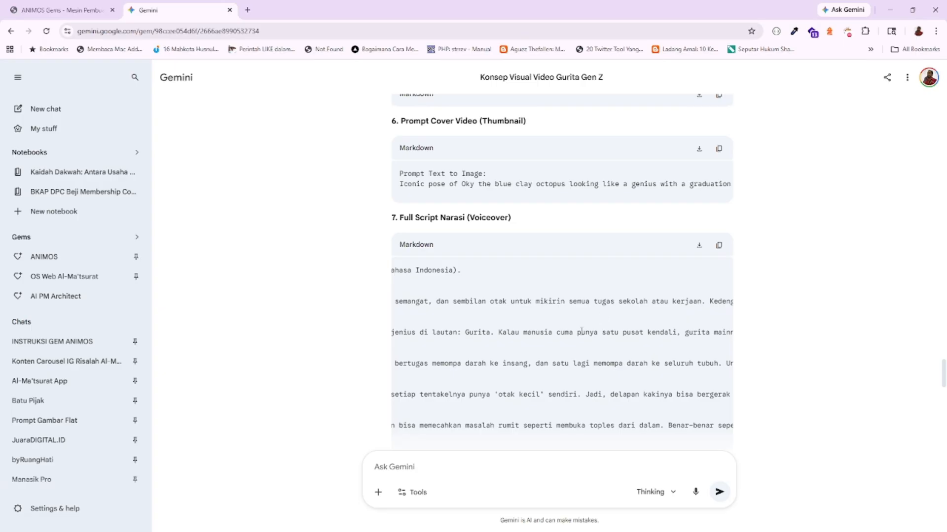
{"action": "left_click_drag", "start_coordinate": [581, 333], "coordinate": [534, 345]}
{"action": "left_click", "coordinate": [534, 345]}
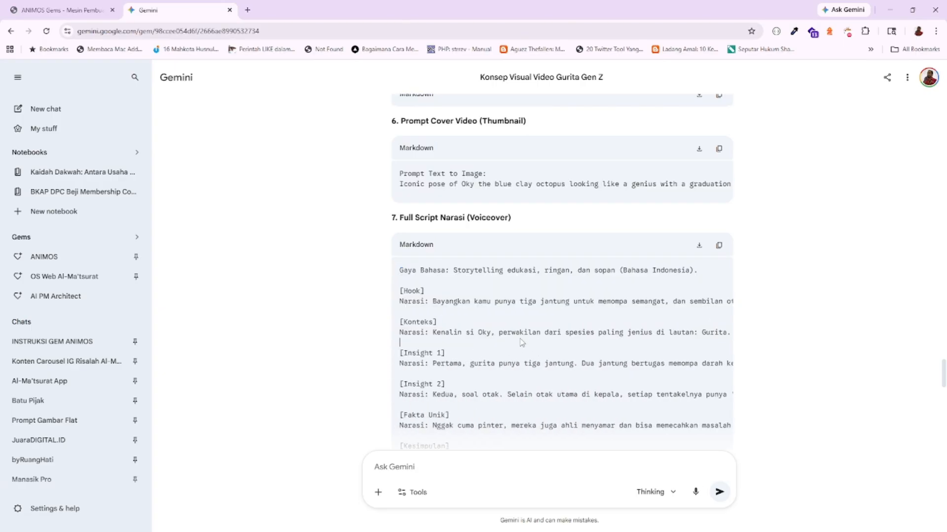
{"action": "scroll", "coordinate": [521, 342], "scroll_direction": "down", "scroll_amount": 2}
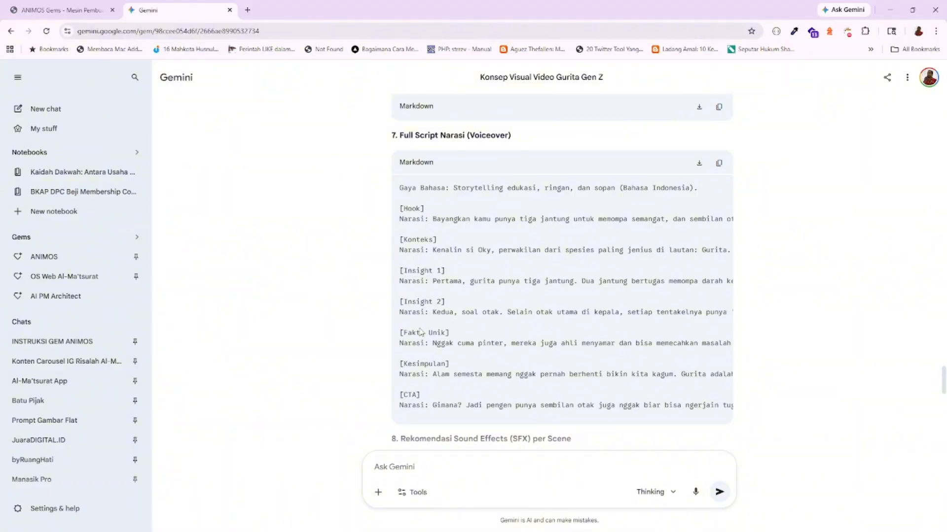
Examine the blueprint's title, description, viral tags and main character profile, reading the full physical description and outfit of Oky.
{"action": "scroll", "coordinate": [421, 332], "scroll_direction": "up", "scroll_amount": 20}
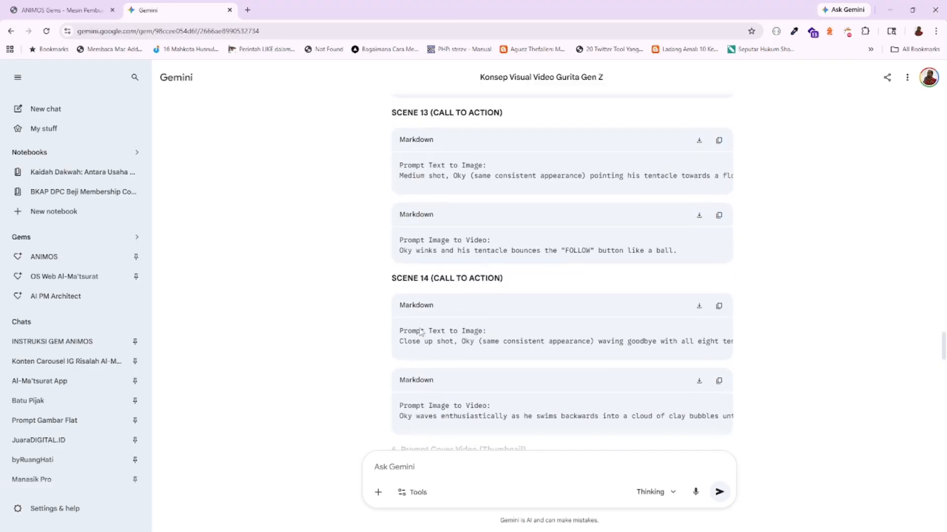
{"action": "scroll", "coordinate": [420, 332], "scroll_direction": "up", "scroll_amount": 15}
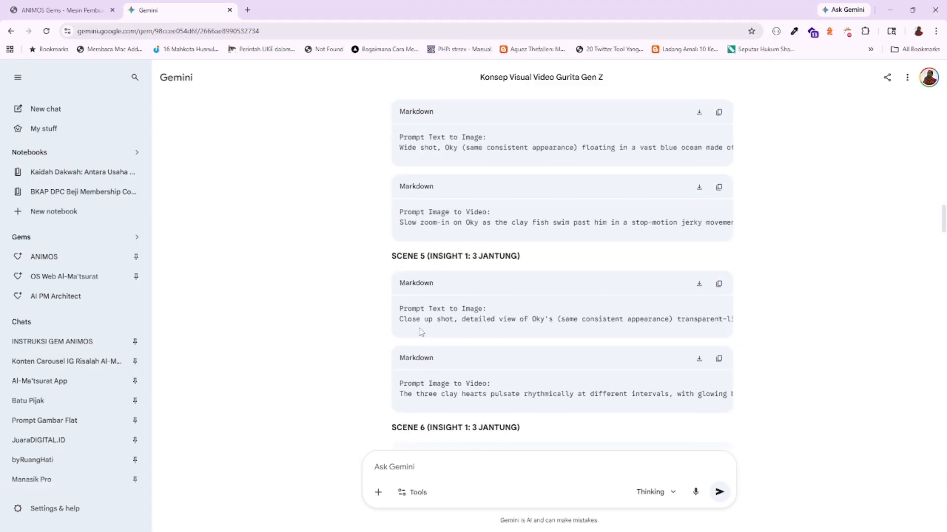
{"action": "scroll", "coordinate": [420, 332], "scroll_direction": "up", "scroll_amount": 3}
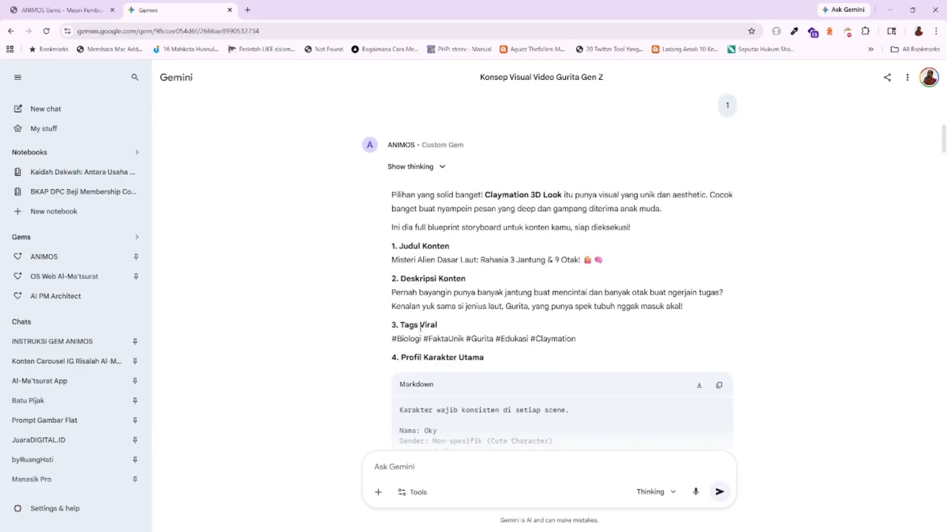
{"action": "scroll", "coordinate": [420, 332], "scroll_direction": "down", "scroll_amount": 2}
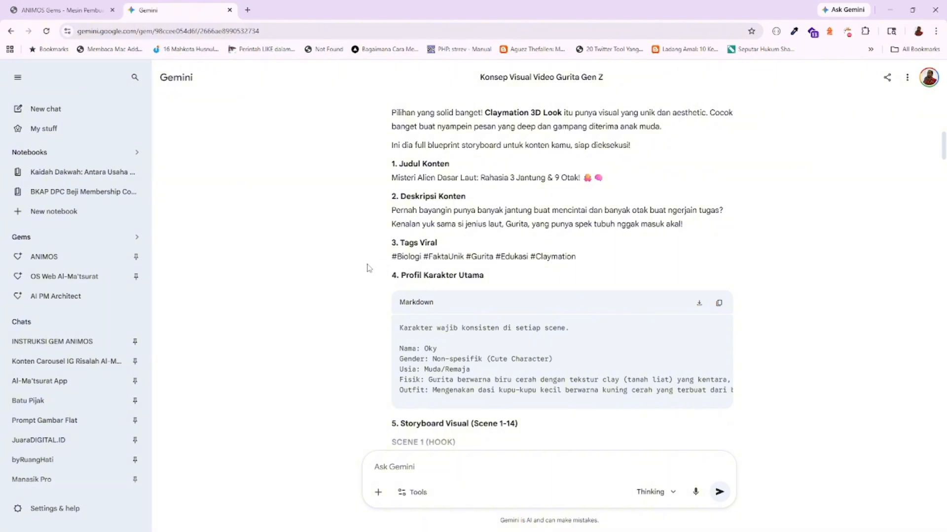
{"action": "scroll", "coordinate": [511, 274], "scroll_direction": "down", "scroll_amount": 2}
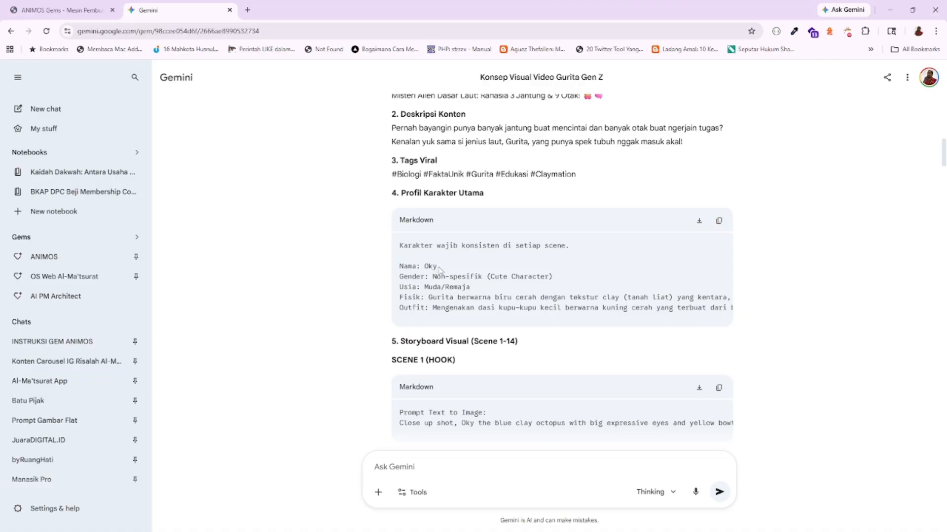
{"action": "scroll", "coordinate": [438, 271], "scroll_direction": "down", "scroll_amount": 2}
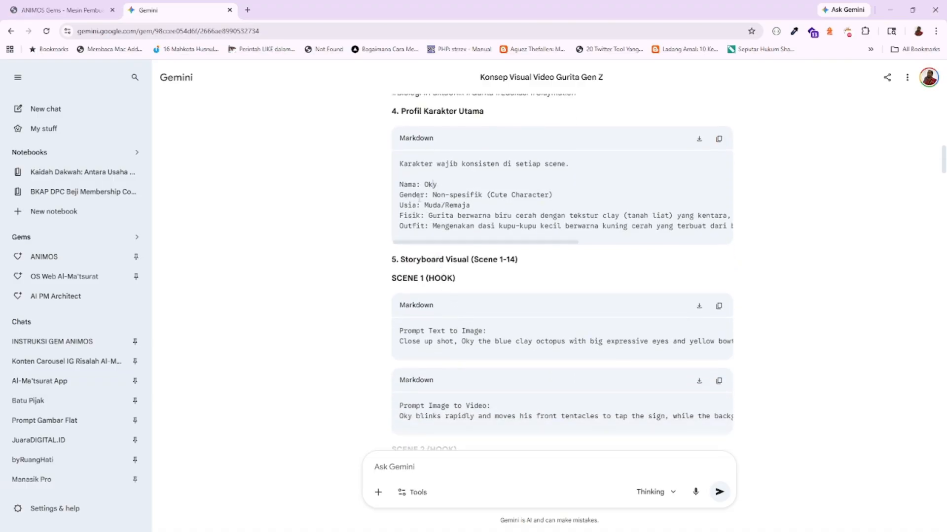
{"action": "double_click", "coordinate": [437, 216]}
{"action": "left_click", "coordinate": [462, 219]}
{"action": "left_click_drag", "start_coordinate": [689, 217], "coordinate": [726, 221]}
{"action": "left_click", "coordinate": [689, 216]}
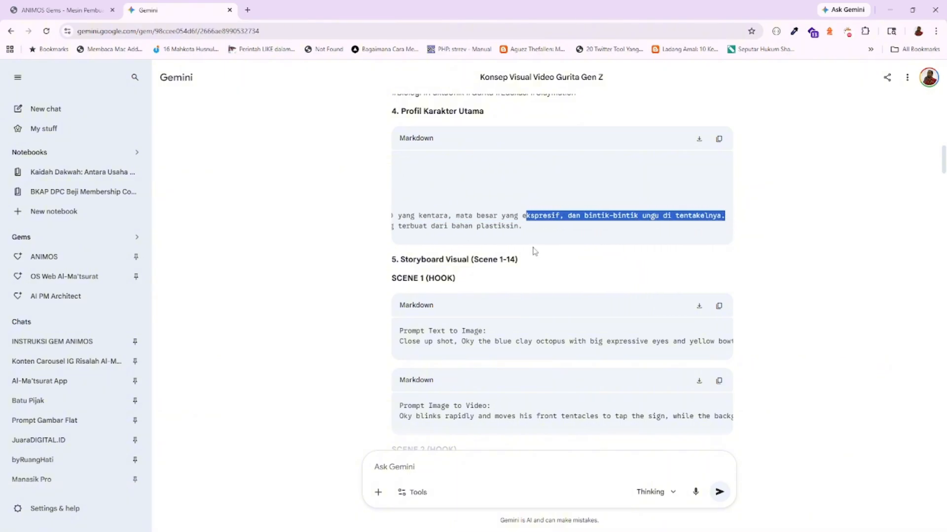
{"action": "left_click_drag", "start_coordinate": [568, 247], "coordinate": [401, 246]}
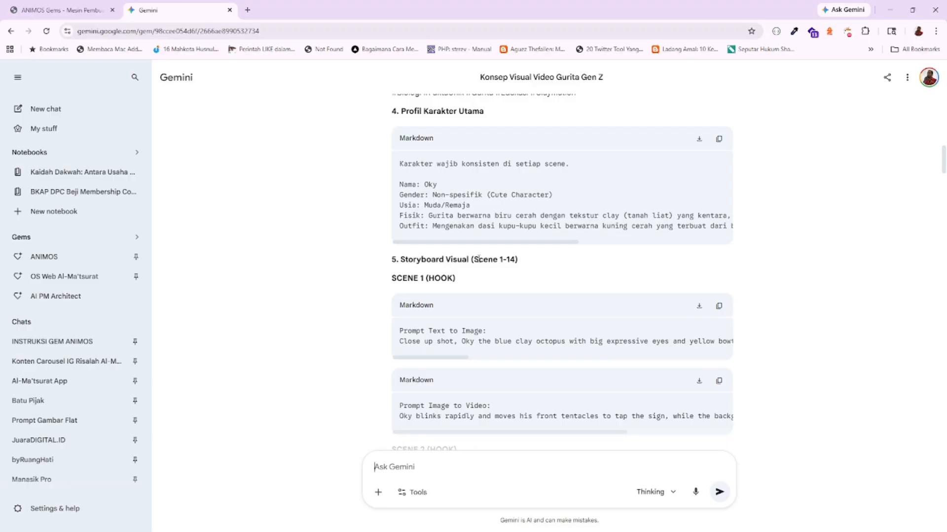
{"action": "scroll", "coordinate": [478, 259], "scroll_direction": "up", "scroll_amount": 2}
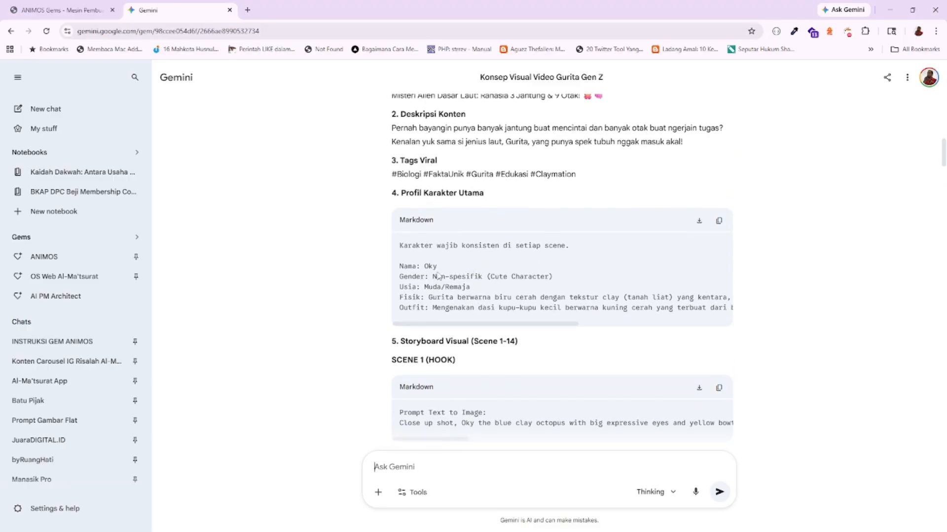
{"action": "scroll", "coordinate": [413, 275], "scroll_direction": "down", "scroll_amount": 2}
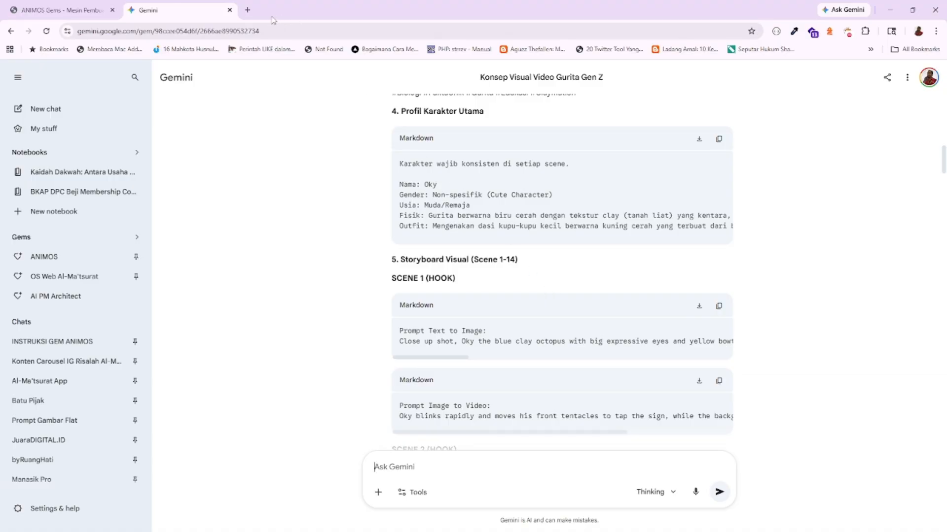
Open gemini.google.com in a new browser tab, turn on image creation for the chat and check the available models.
{"action": "left_click", "coordinate": [247, 10]}
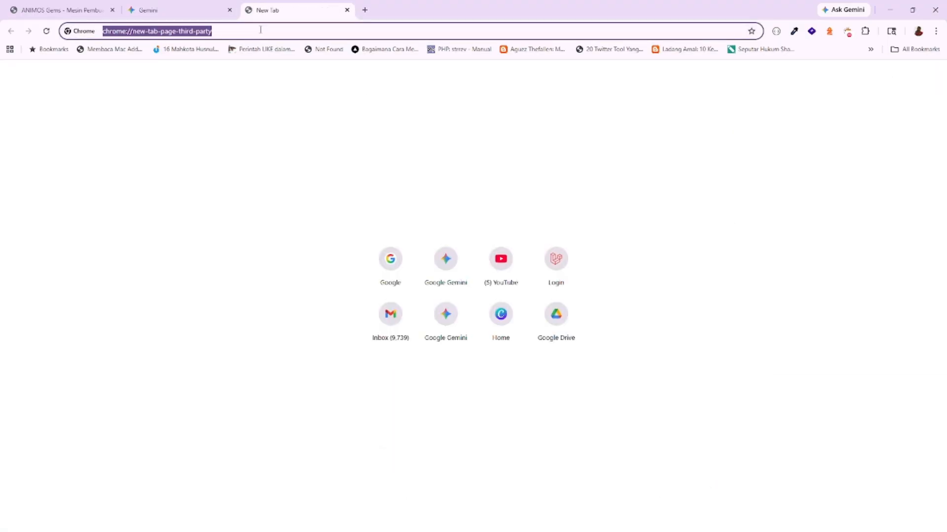
{"action": "type", "text": "gemini.google.com"}
{"action": "key", "text": "Return"}
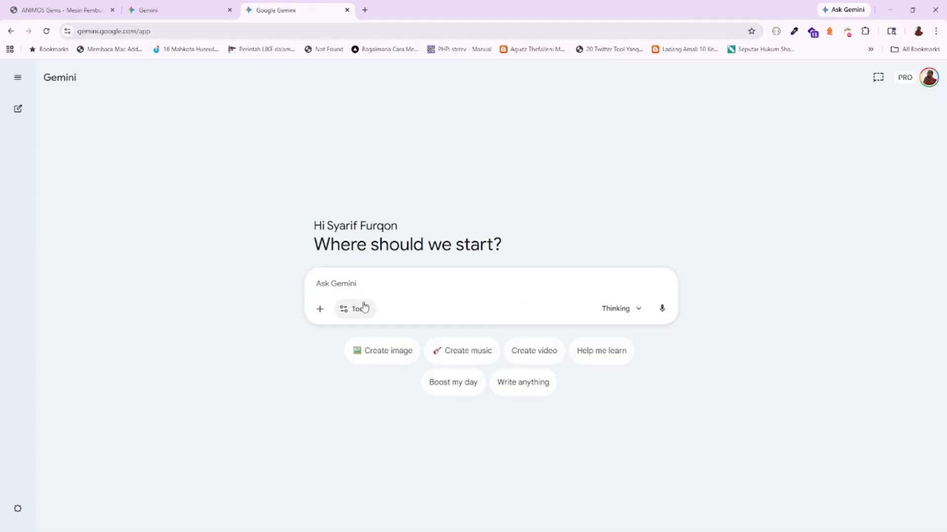
{"action": "left_click", "coordinate": [360, 311]}
{"action": "left_click", "coordinate": [387, 354]}
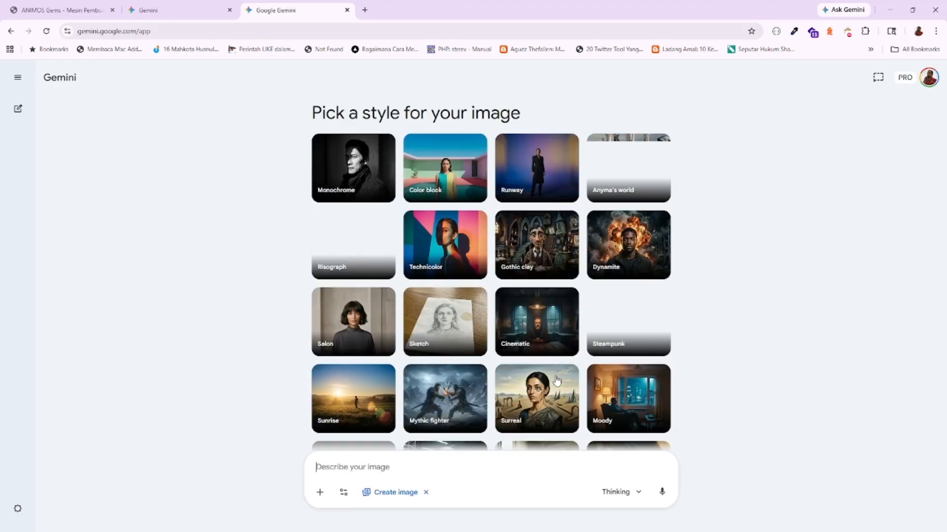
{"action": "left_click", "coordinate": [641, 491]}
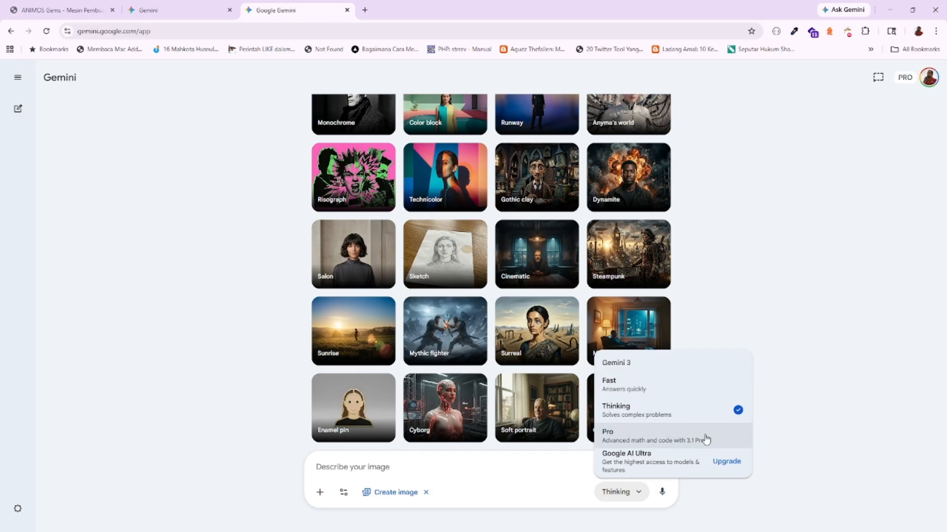
{"action": "left_click", "coordinate": [758, 313]}
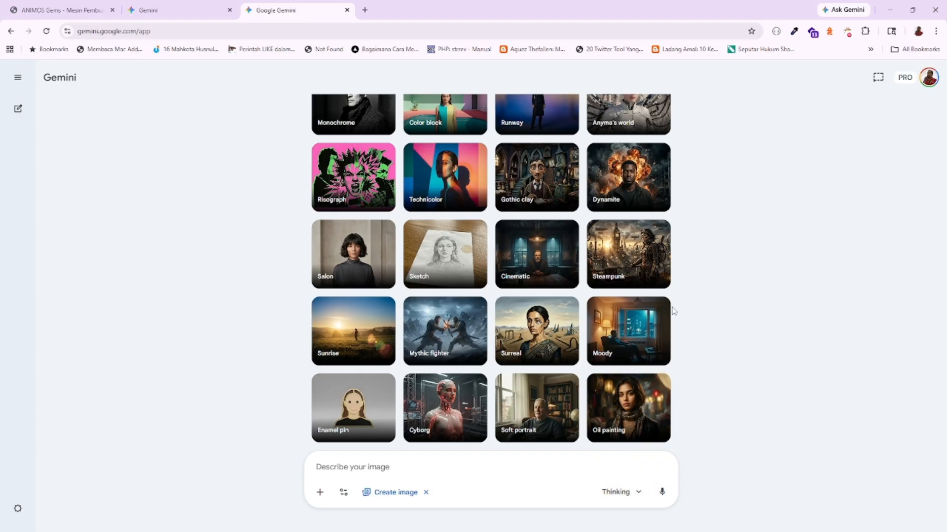
Show the ANIMOS storyboard chat and the new Gemini image chat together in split view, with the storyboard chat's sidebar closed.
{"action": "left_click", "coordinate": [163, 10]}
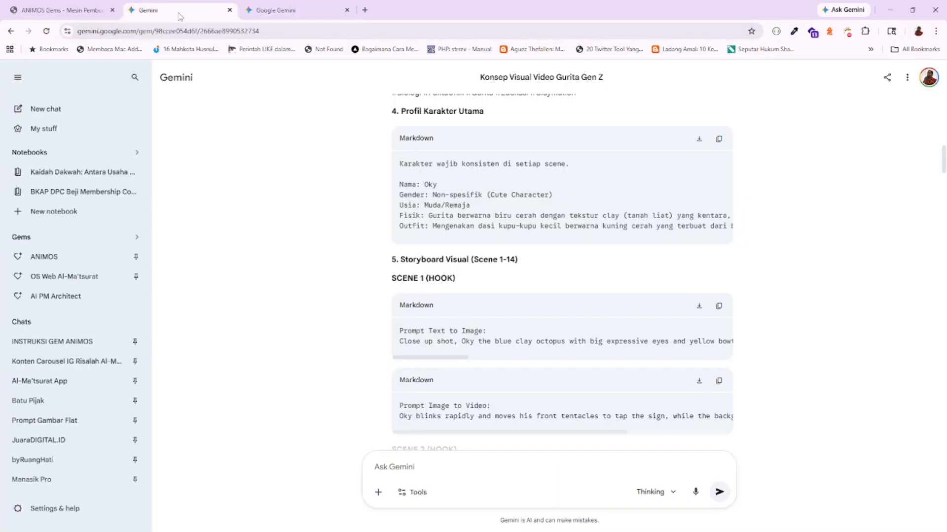
{"action": "scroll", "coordinate": [242, 141], "scroll_direction": "up", "scroll_amount": 2}
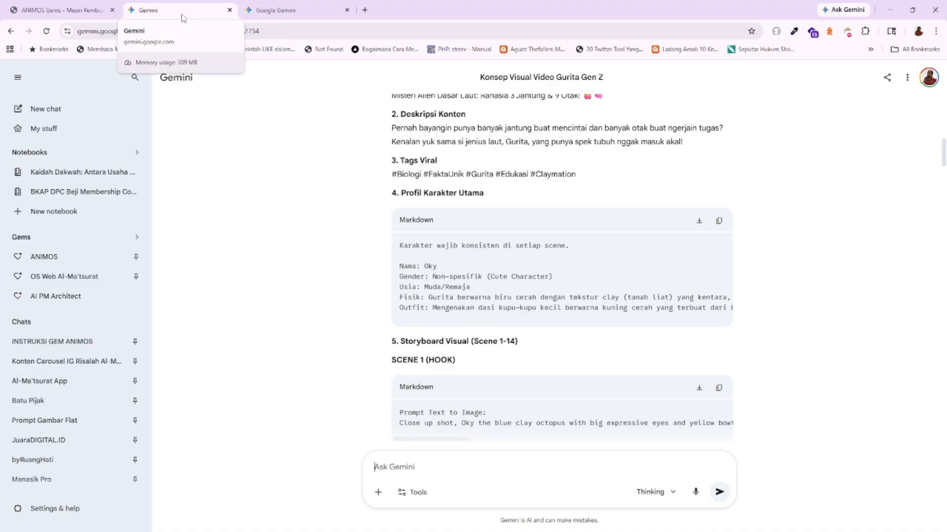
{"action": "right_click", "coordinate": [183, 17]}
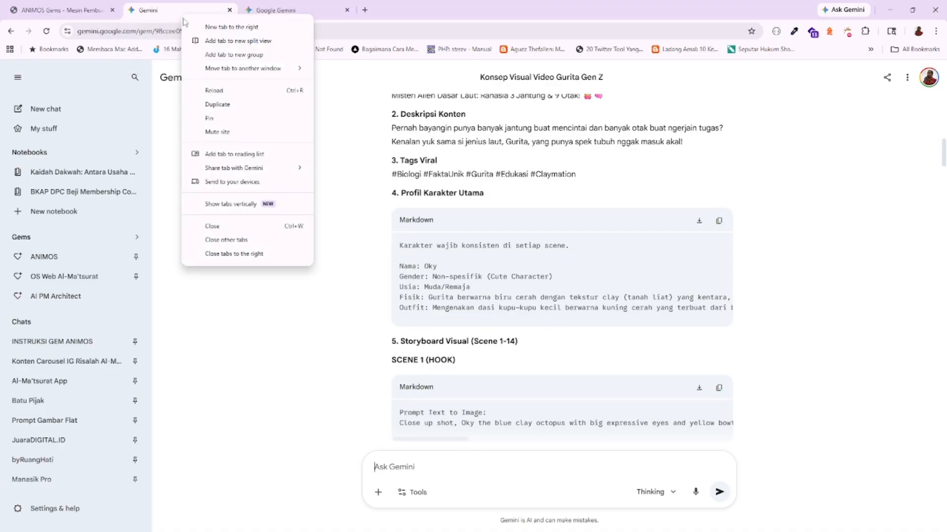
{"action": "left_click", "coordinate": [240, 43]}
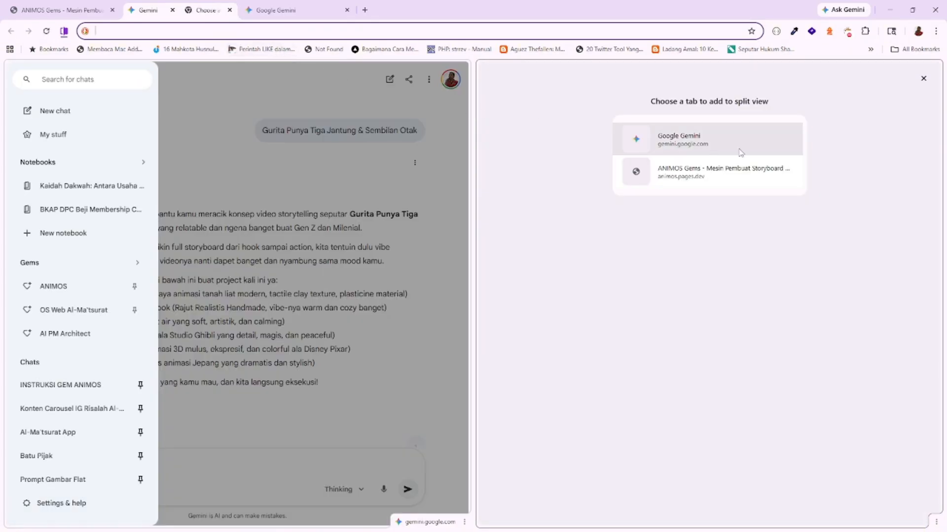
{"action": "left_click", "coordinate": [739, 151]}
{"action": "left_click", "coordinate": [187, 137]}
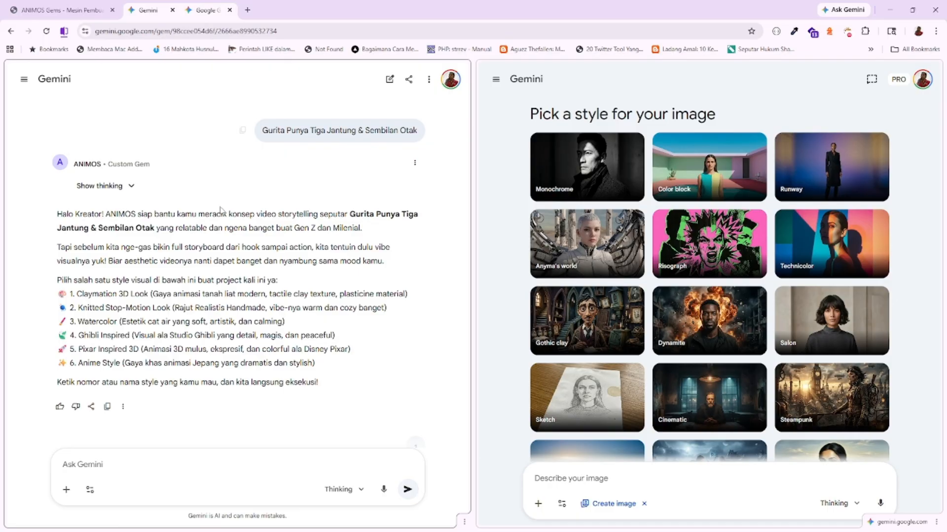
Copy the blueprint's main character profile of Oky into the image chat's prompt and add a blank line after it.
{"action": "scroll", "coordinate": [230, 207], "scroll_direction": "down", "scroll_amount": 8}
{"action": "scroll", "coordinate": [231, 209], "scroll_direction": "down", "scroll_amount": 3}
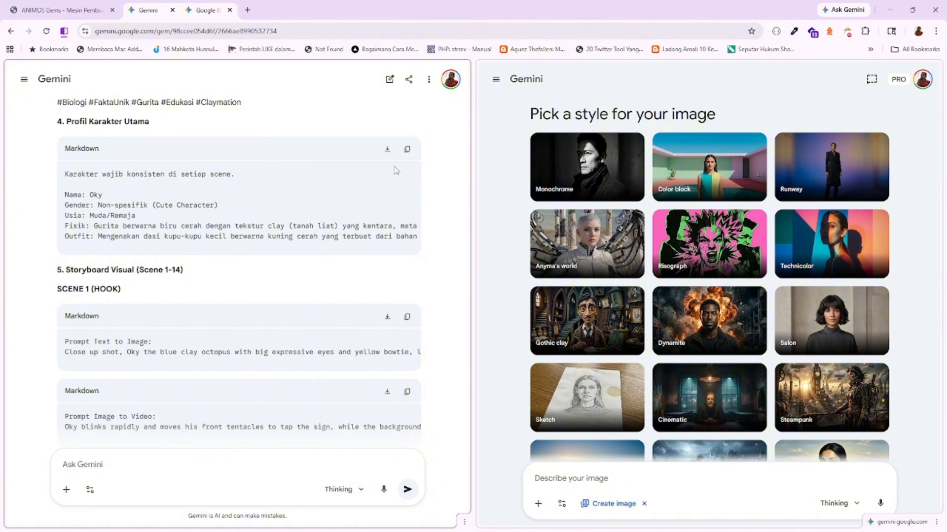
{"action": "left_click", "coordinate": [407, 156]}
{"action": "left_click", "coordinate": [561, 479]}
{"action": "key", "text": "ctrl+v"}
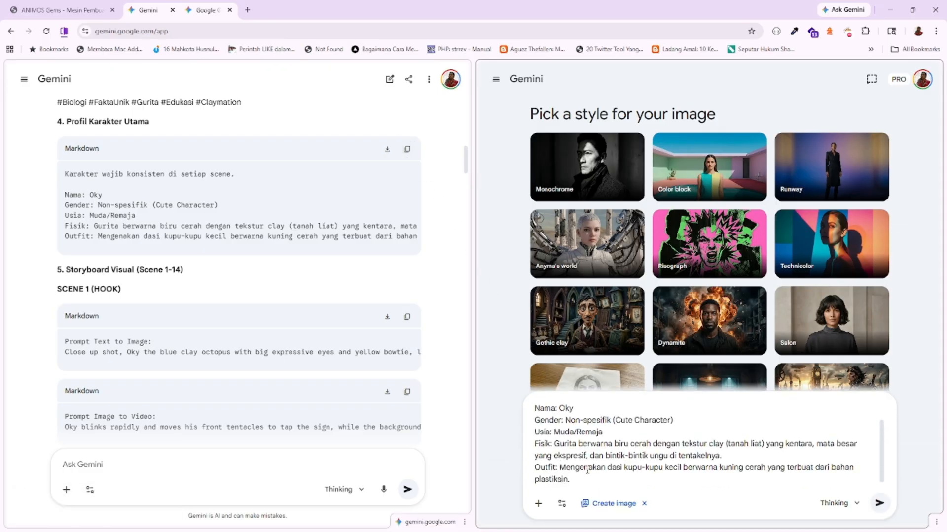
{"action": "key", "text": "shift+Return"}
{"action": "key", "text": "shift+Return"}
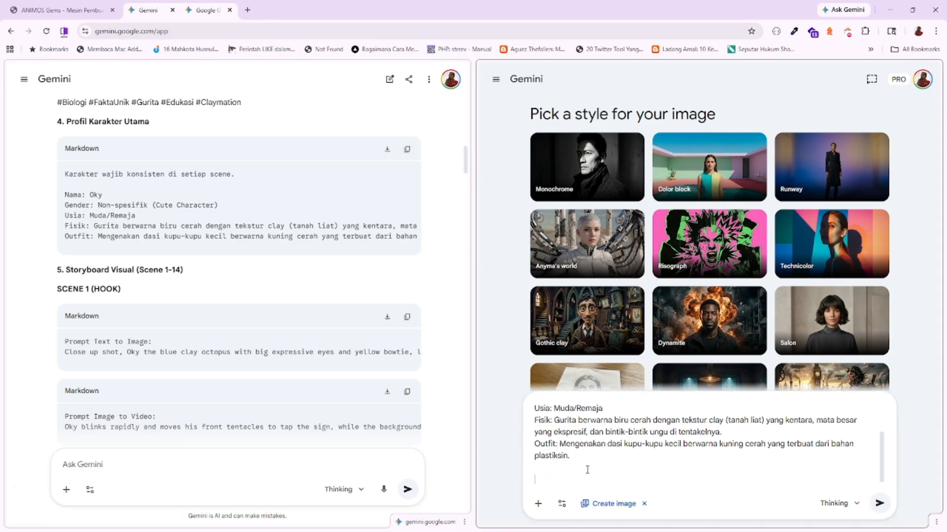
Copy scene 1's text-to-image prompt and insert it below the Fisik description in the image prompt, separated by a blank line.
{"action": "scroll", "coordinate": [587, 470], "scroll_direction": "up", "scroll_amount": 2}
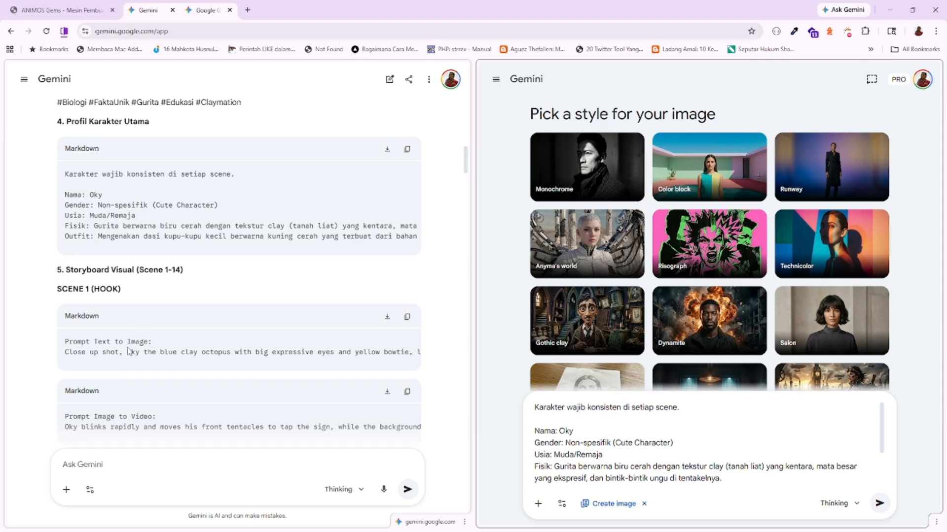
{"action": "scroll", "coordinate": [86, 340], "scroll_direction": "down", "scroll_amount": 2}
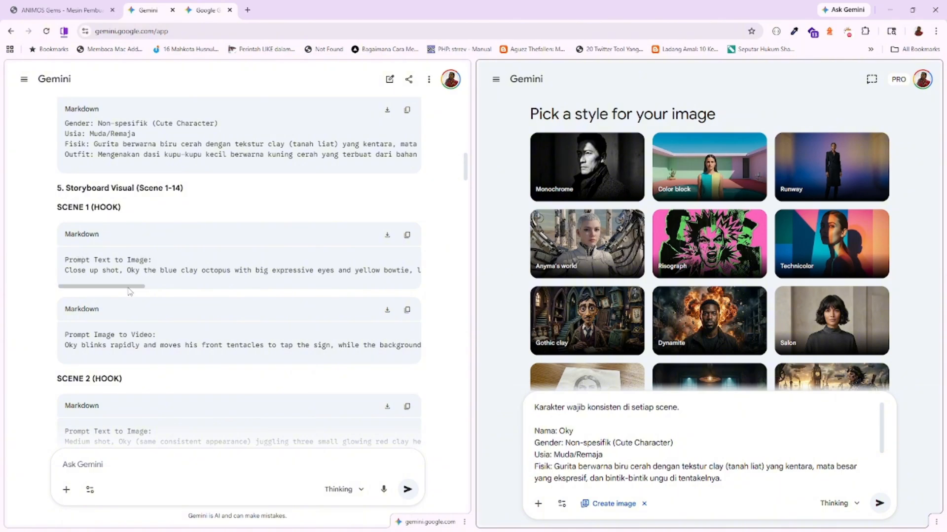
{"action": "mouse_move", "coordinate": [129, 288]}
{"action": "left_mouse_down"}
{"action": "mouse_move", "coordinate": [165, 289]}
{"action": "mouse_move", "coordinate": [114, 289]}
{"action": "left_mouse_up"}
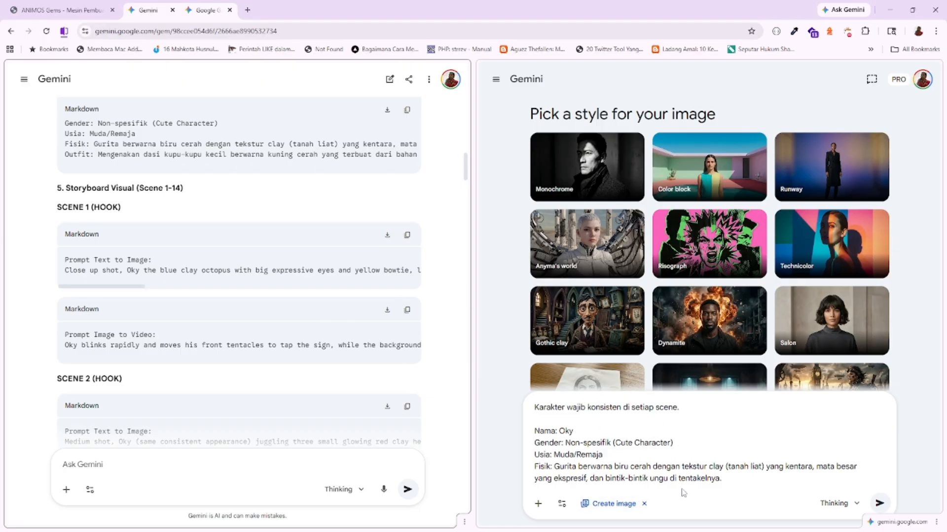
{"action": "left_click", "coordinate": [739, 480]}
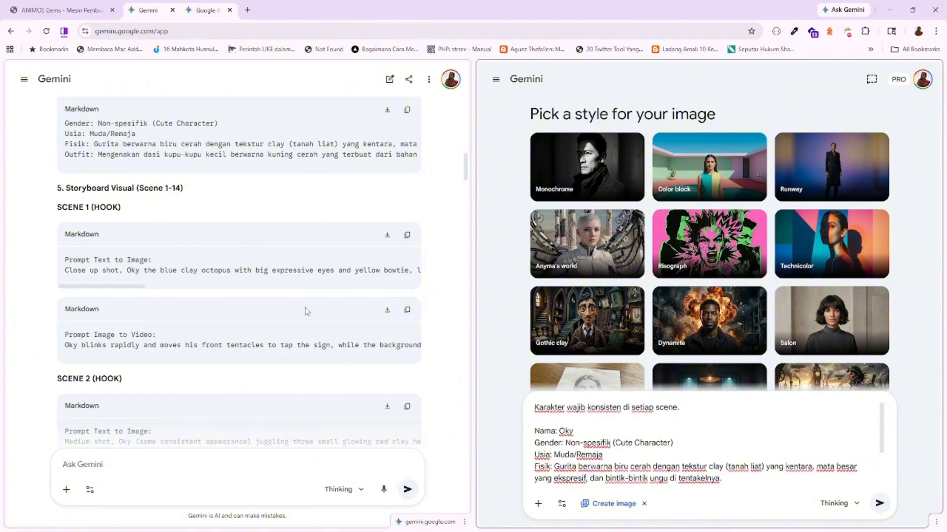
{"action": "left_click", "coordinate": [406, 235]}
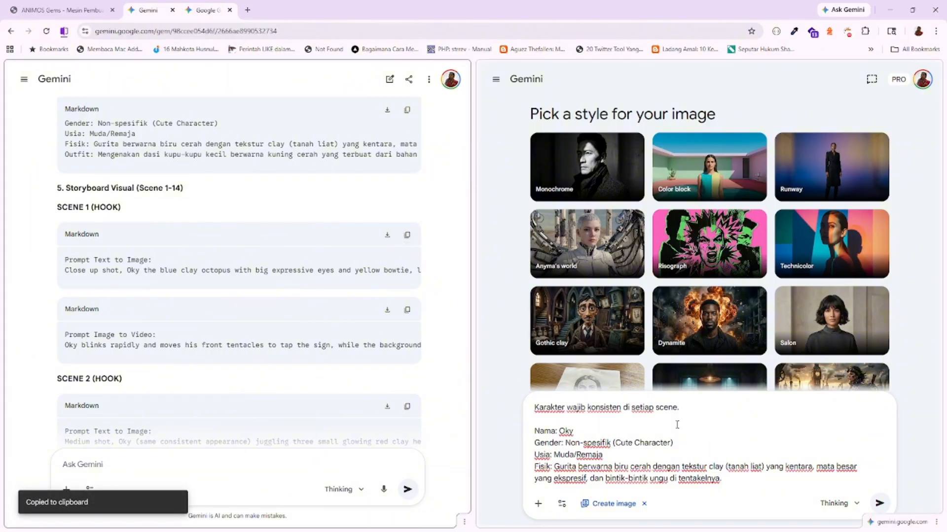
{"action": "left_click", "coordinate": [746, 489]}
{"action": "key", "text": "shift+Return"}
{"action": "key", "text": "shift+Return"}
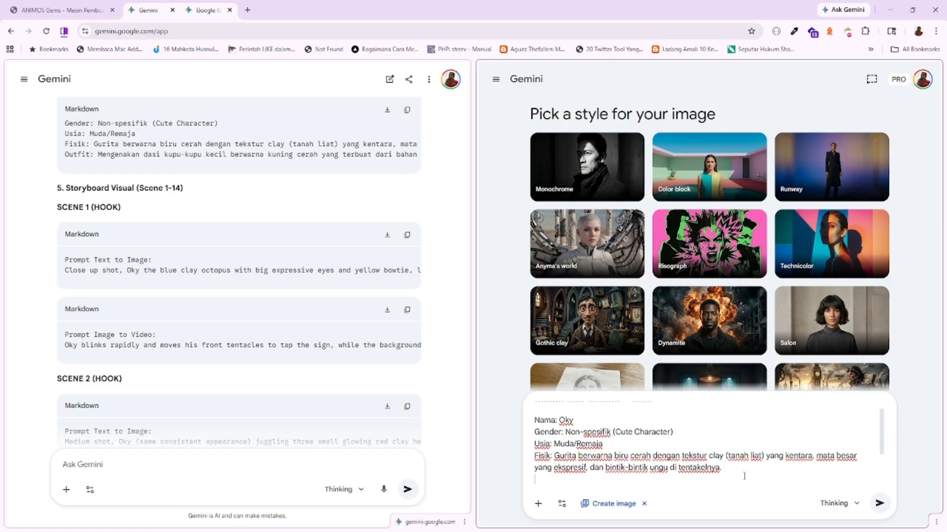
{"action": "key", "text": "ctrl+v"}
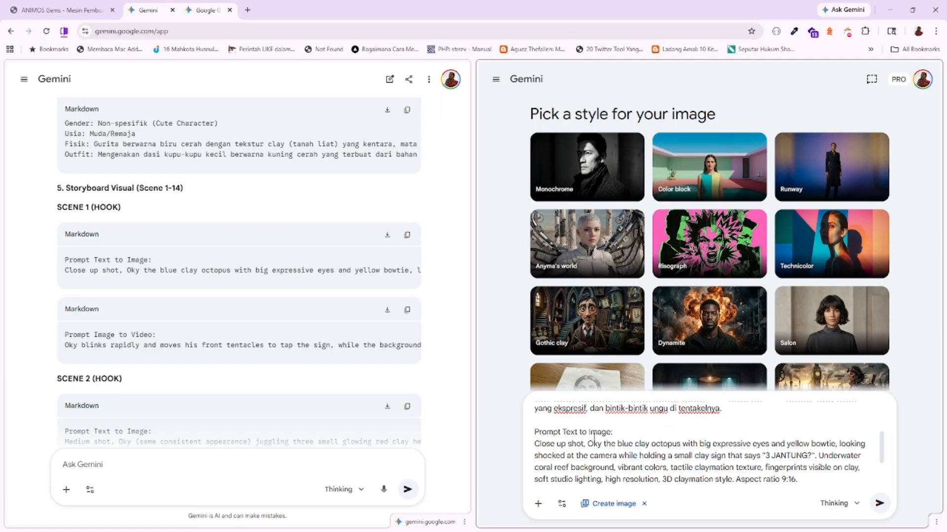
Remove the "Prompt Text to Image:" label from the combined prompt, check the text and submit it to generate scene 1's image.
{"action": "triple_click", "coordinate": [577, 432]}
{"action": "key", "text": "BackSpace"}
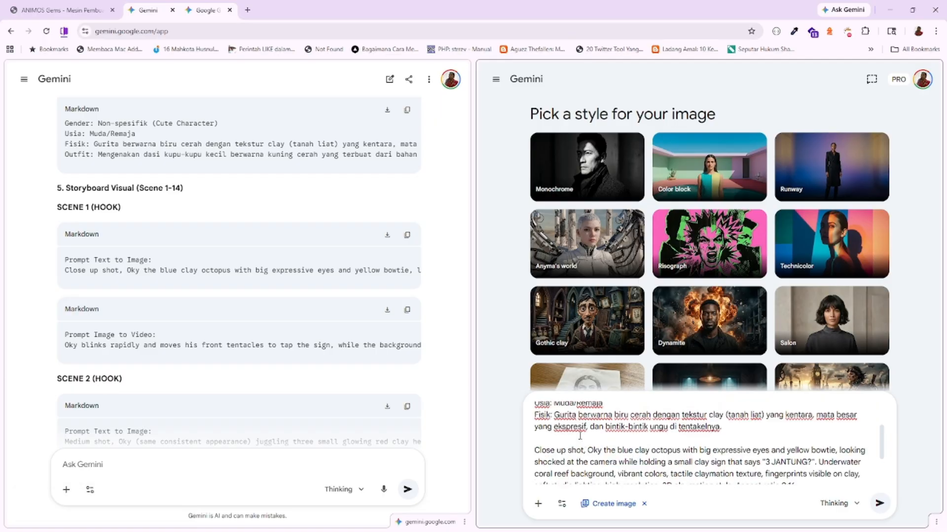
{"action": "scroll", "coordinate": [580, 436], "scroll_direction": "up", "scroll_amount": 3}
{"action": "scroll", "coordinate": [579, 436], "scroll_direction": "down", "scroll_amount": 5}
{"action": "scroll", "coordinate": [580, 435], "scroll_direction": "up", "scroll_amount": 5}
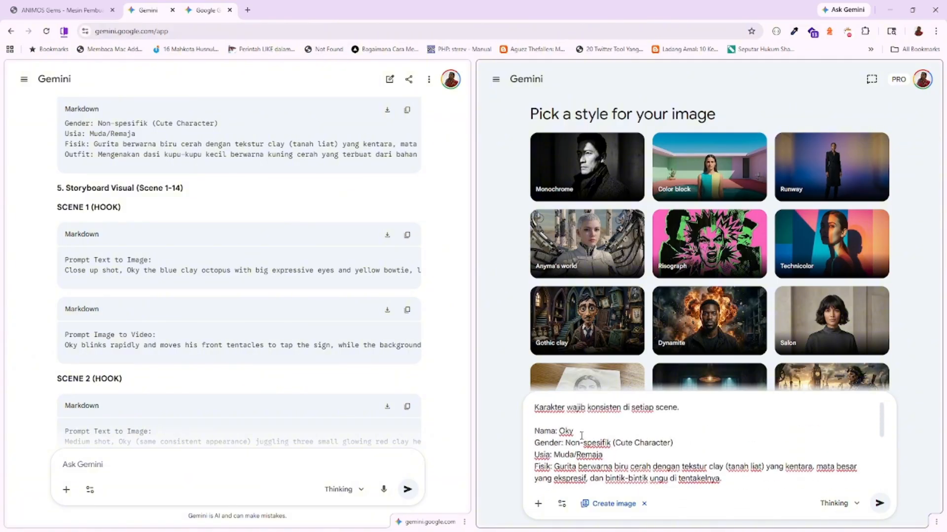
{"action": "left_click", "coordinate": [880, 504]}
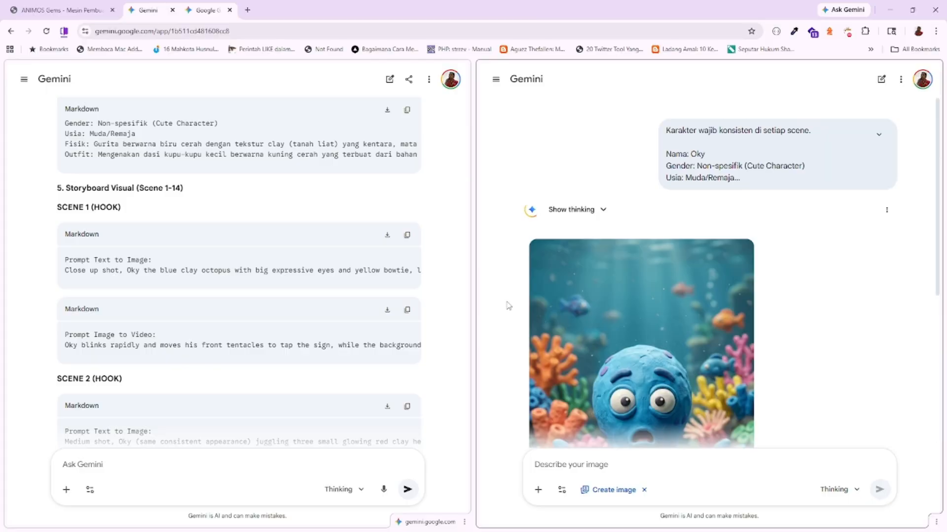
Examine the generated scene 1 image and read the full submitted prompt, including the order of its character and scene text.
{"action": "scroll", "coordinate": [508, 306], "scroll_direction": "down", "scroll_amount": 5}
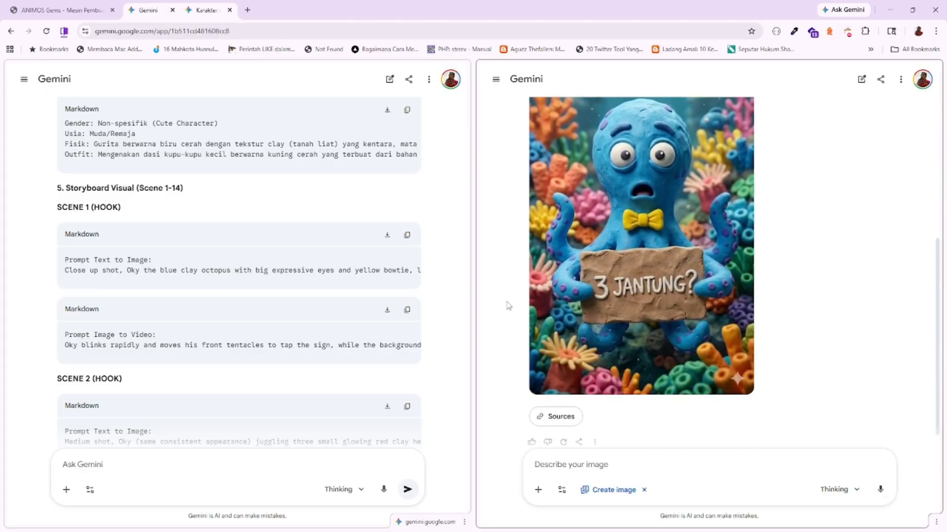
{"action": "scroll", "coordinate": [509, 305], "scroll_direction": "up", "scroll_amount": 5}
{"action": "scroll", "coordinate": [510, 304], "scroll_direction": "down", "scroll_amount": 2}
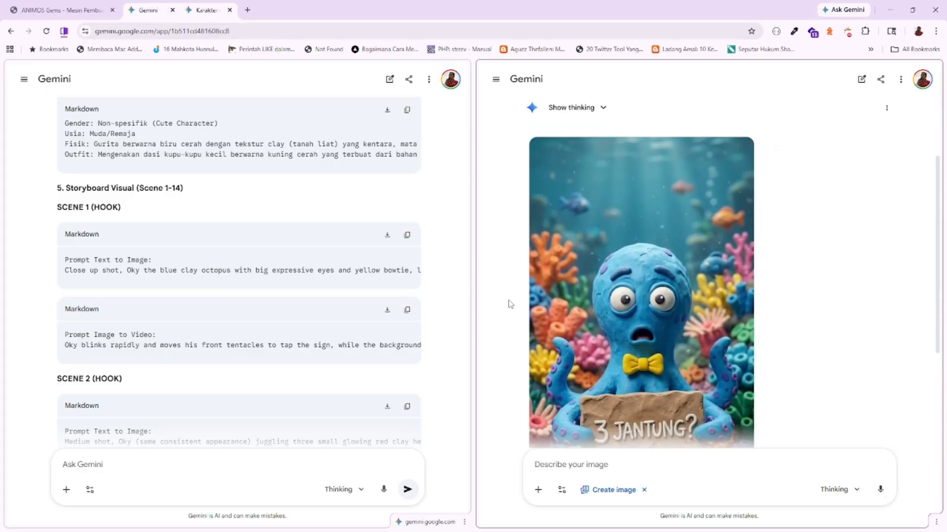
{"action": "scroll", "coordinate": [510, 304], "scroll_direction": "down", "scroll_amount": 2}
{"action": "scroll", "coordinate": [511, 304], "scroll_direction": "up", "scroll_amount": 4}
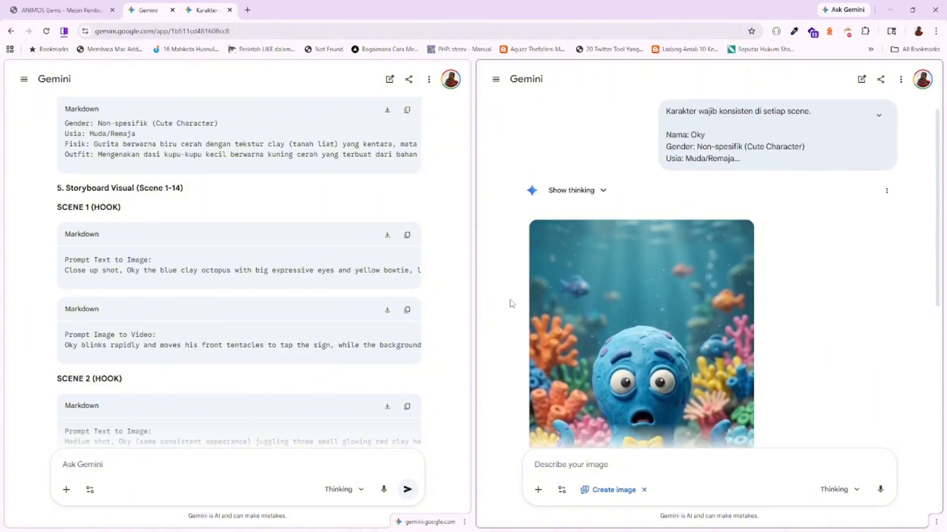
{"action": "left_click", "coordinate": [878, 135]}
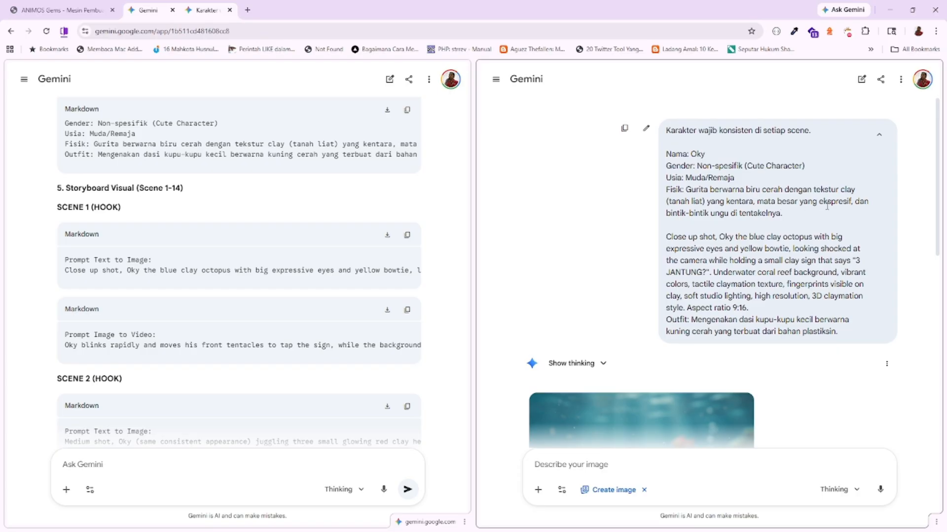
{"action": "scroll", "coordinate": [756, 205], "scroll_direction": "down", "scroll_amount": 2}
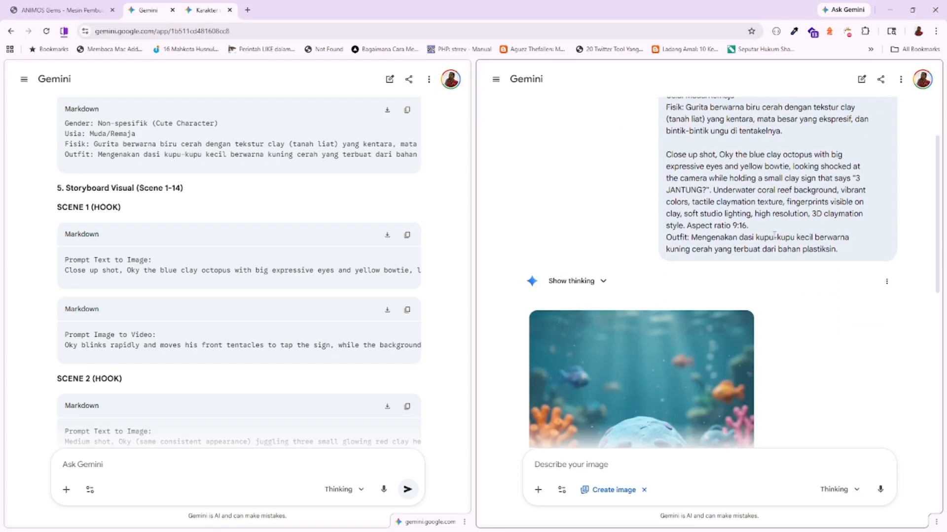
{"action": "scroll", "coordinate": [774, 234], "scroll_direction": "up", "scroll_amount": 2}
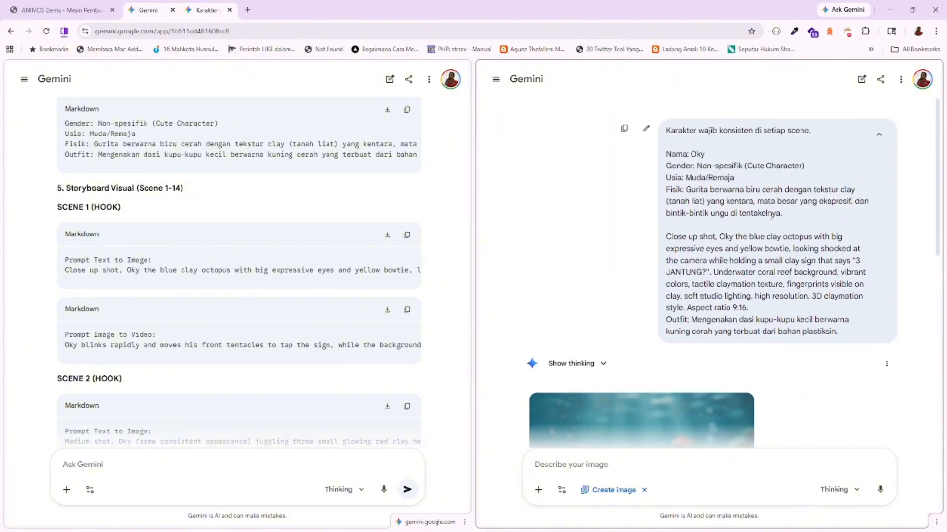
{"action": "scroll", "coordinate": [772, 216], "scroll_direction": "down", "scroll_amount": 6}
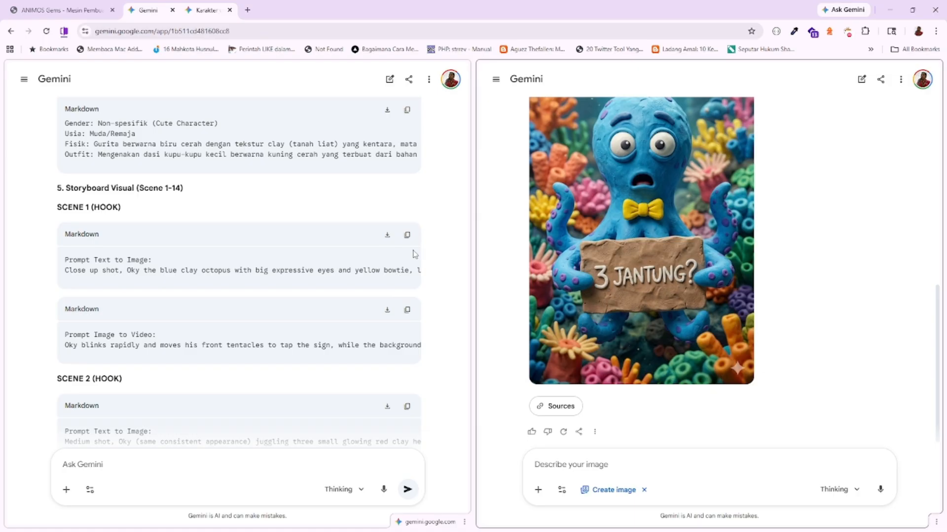
Generate scene 2's image from its copied text-to-image prompt, leaving out the "Prompt Text to Image:" label.
{"action": "scroll", "coordinate": [412, 254], "scroll_direction": "down", "scroll_amount": 2}
{"action": "scroll", "coordinate": [398, 258], "scroll_direction": "down", "scroll_amount": 2}
{"action": "scroll", "coordinate": [224, 243], "scroll_direction": "up", "scroll_amount": 2}
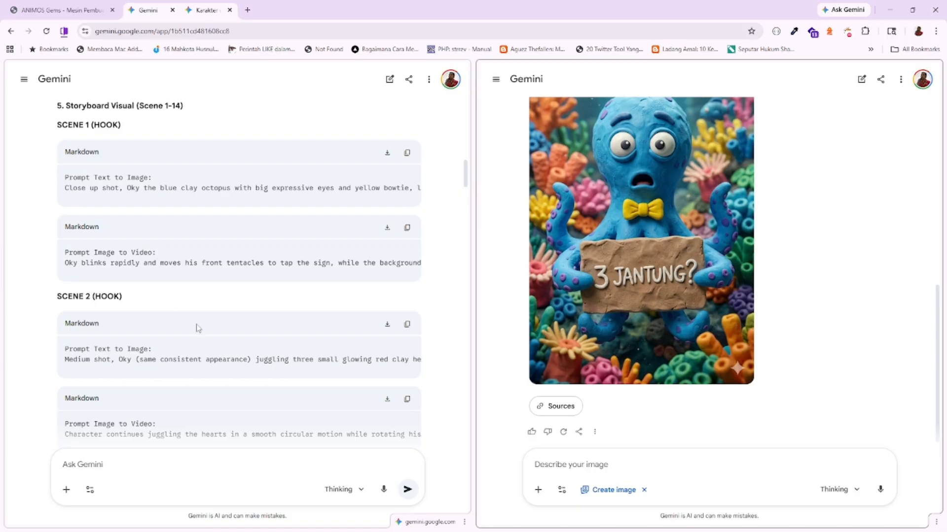
{"action": "left_click", "coordinate": [407, 324]}
{"action": "scroll", "coordinate": [407, 324], "scroll_direction": "down", "scroll_amount": 2}
{"action": "left_click", "coordinate": [551, 459]}
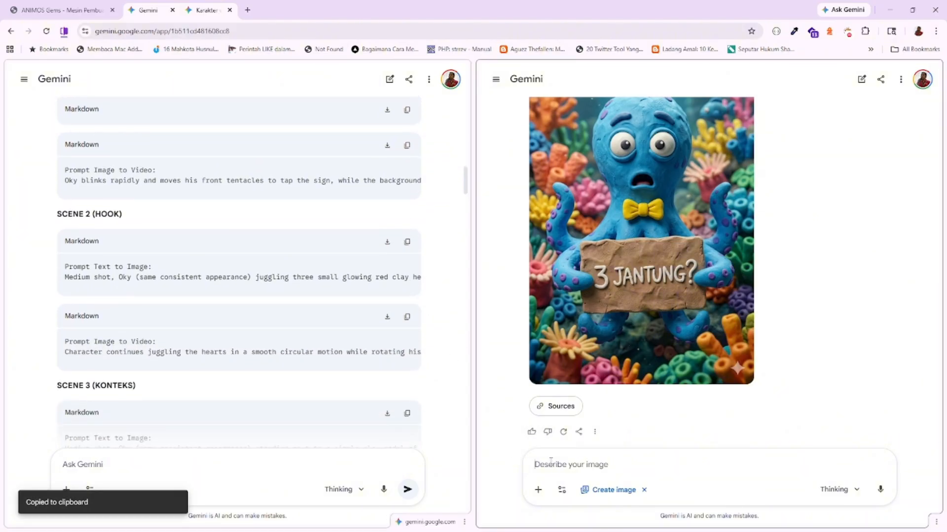
{"action": "key", "text": "ctrl+v"}
{"action": "triple_click", "coordinate": [579, 430]}
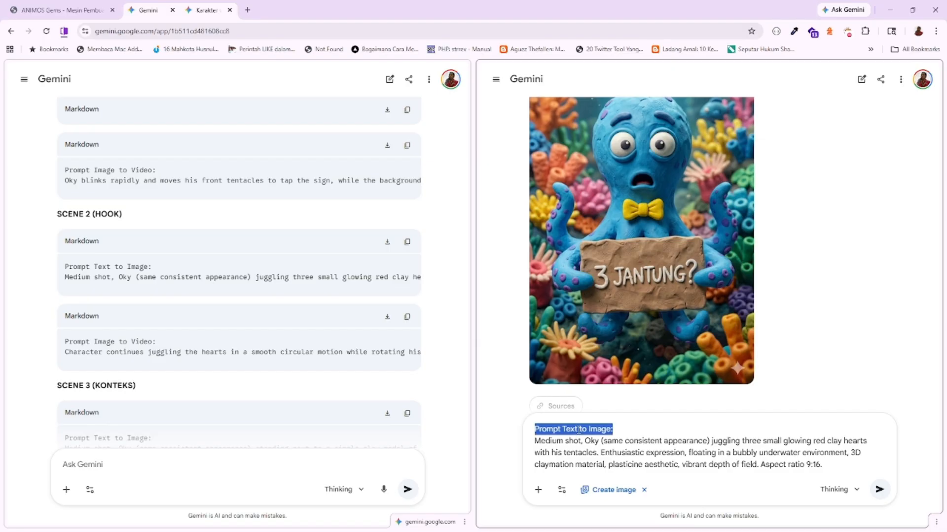
{"action": "key", "text": "BackSpace"}
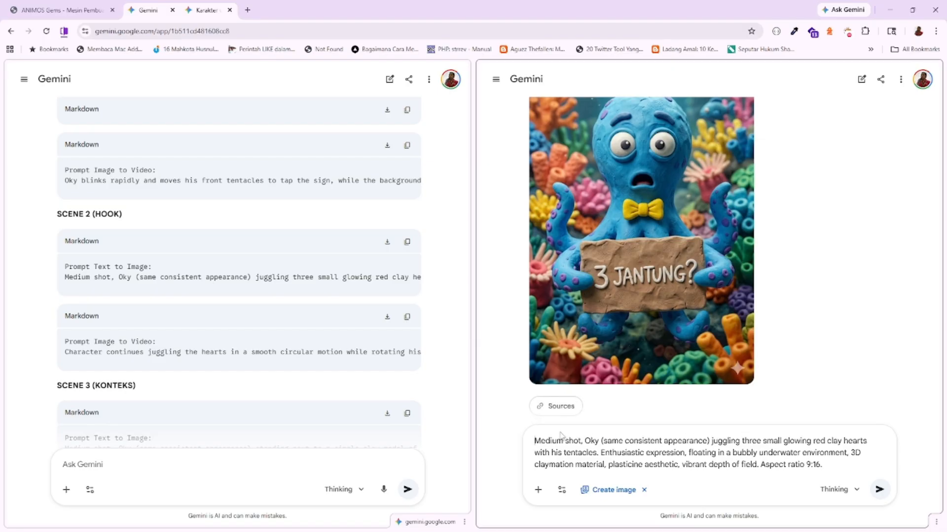
{"action": "left_click", "coordinate": [880, 490]}
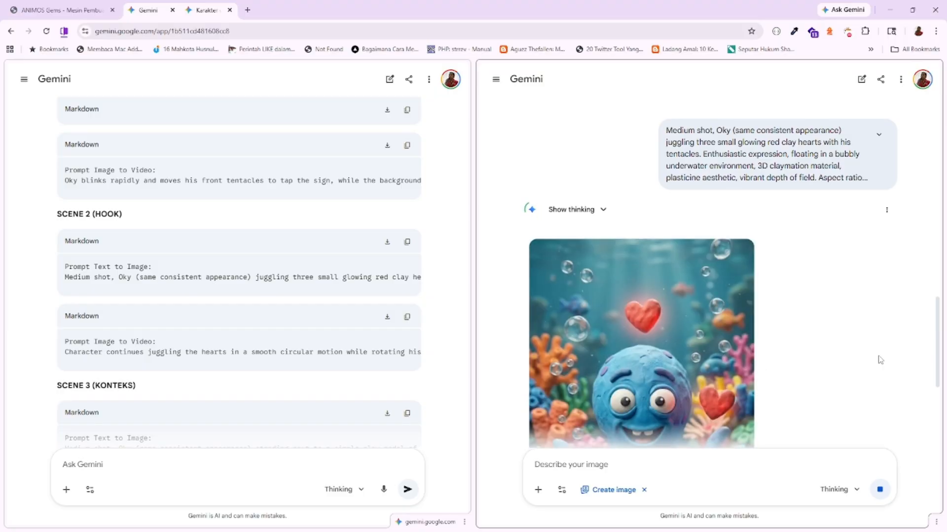
Generate scene 3's image from its copied text-to-image prompt, removing the "Prompt Text to Image:" label before submitting.
{"action": "scroll", "coordinate": [809, 321], "scroll_direction": "down", "scroll_amount": 5}
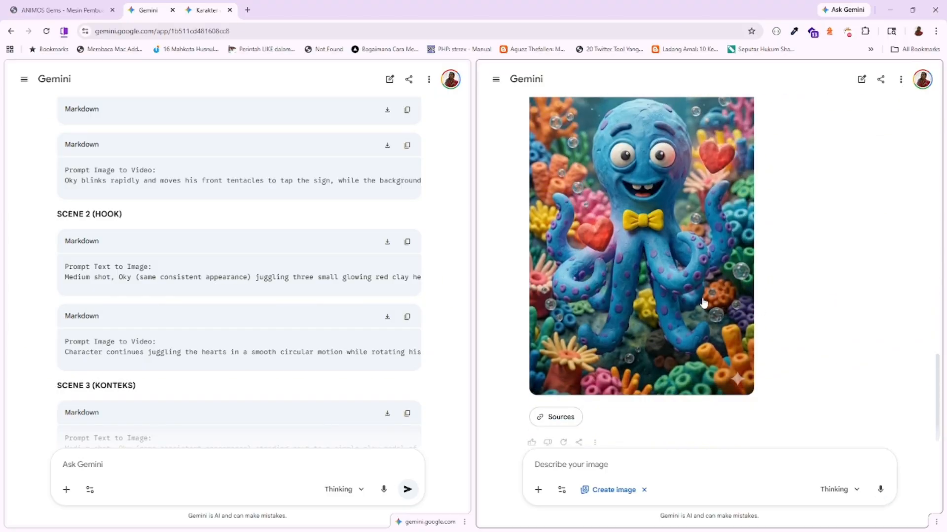
{"action": "scroll", "coordinate": [377, 313], "scroll_direction": "down", "scroll_amount": 3}
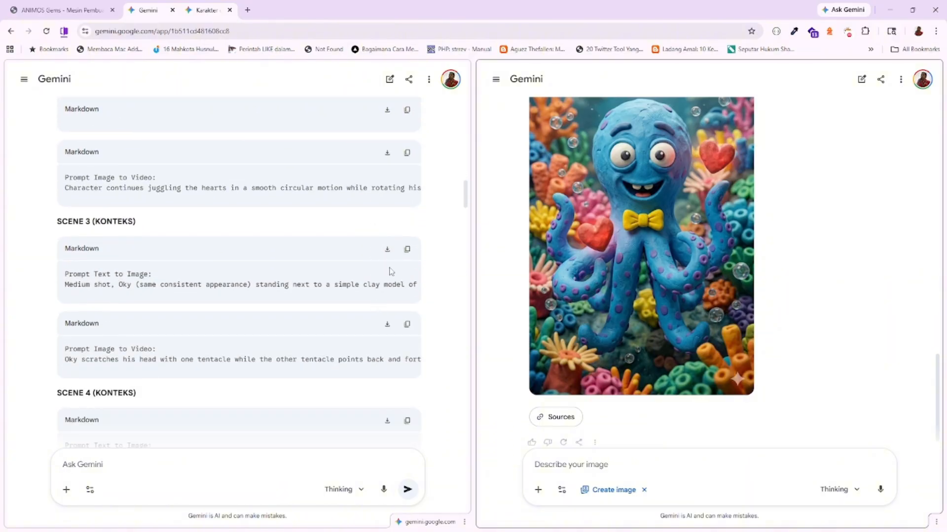
{"action": "left_click", "coordinate": [405, 250]}
{"action": "scroll", "coordinate": [645, 450], "scroll_direction": "down", "scroll_amount": 1}
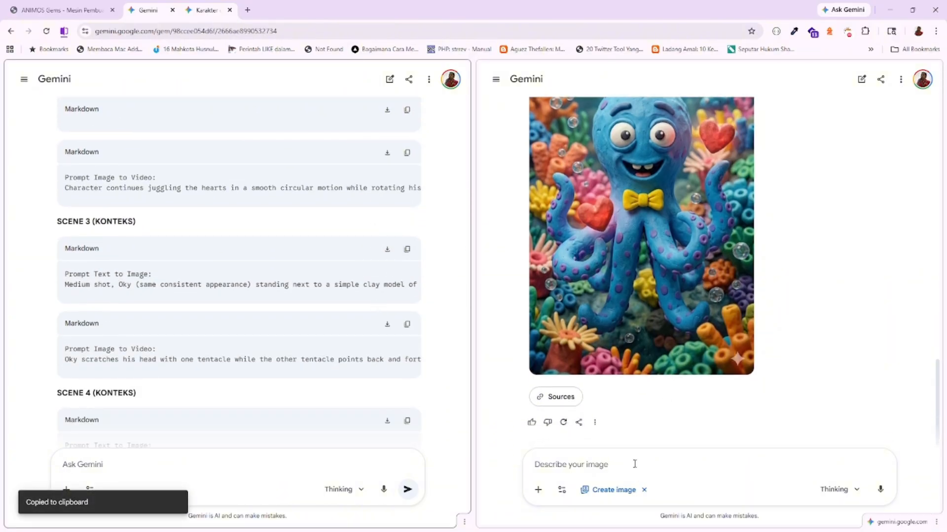
{"action": "left_click", "coordinate": [635, 464]}
{"action": "key", "text": "ctrl+v"}
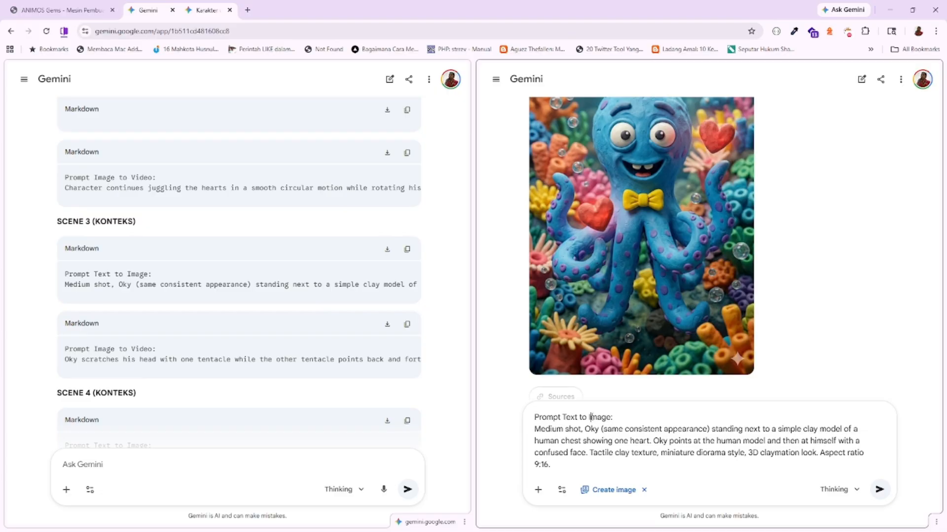
{"action": "left_click_drag", "start_coordinate": [589, 417], "coordinate": [611, 418]}
{"action": "triple_click", "coordinate": [592, 417]}
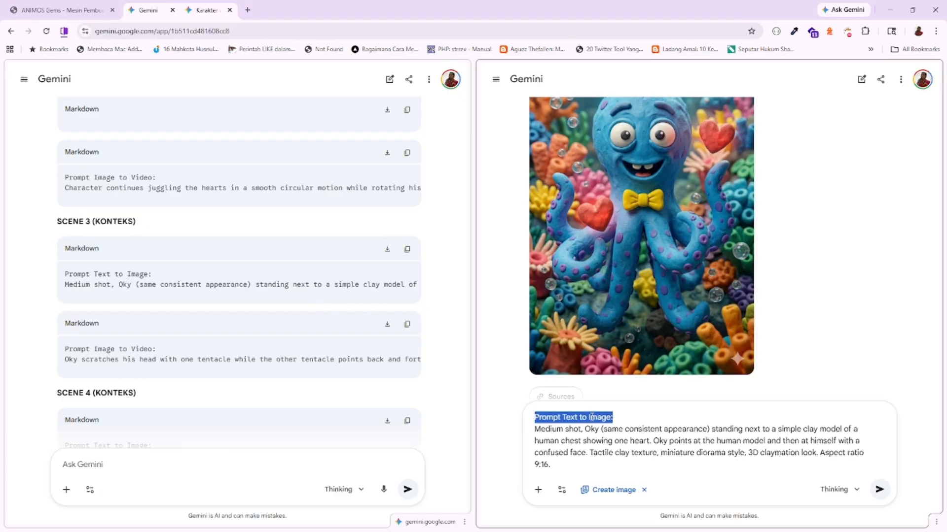
{"action": "key", "text": "BackSpace"}
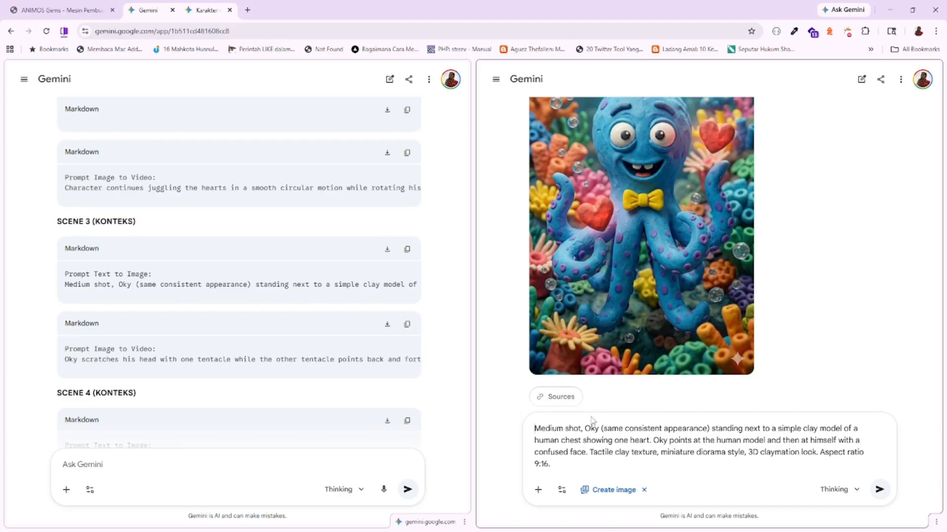
{"action": "left_click", "coordinate": [879, 490]}
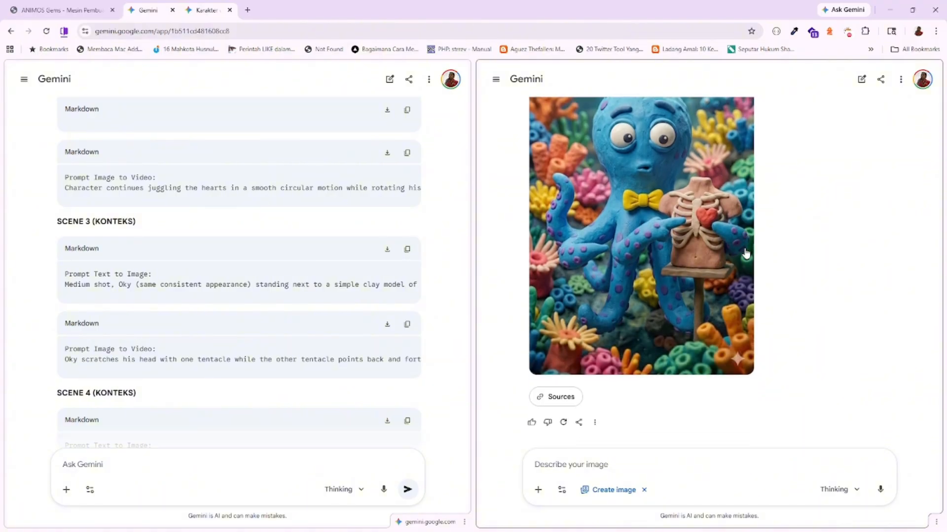
Check scene 3's image, then generate scene 4's image from its copied text-to-image prompt with the "Prompt Text to Image:" label left in.
{"action": "scroll", "coordinate": [746, 254], "scroll_direction": "up", "scroll_amount": 3}
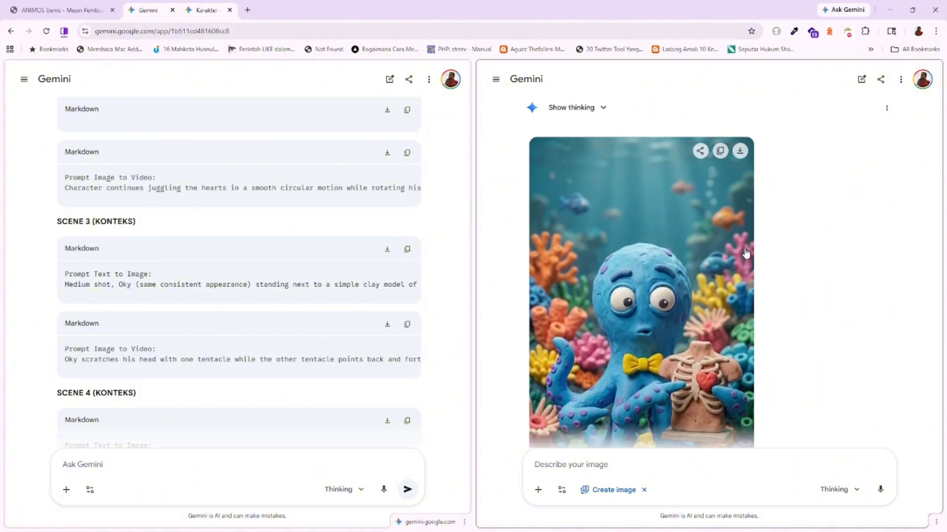
{"action": "scroll", "coordinate": [745, 255], "scroll_direction": "down", "scroll_amount": 4}
{"action": "scroll", "coordinate": [342, 304], "scroll_direction": "down", "scroll_amount": 1}
{"action": "scroll", "coordinate": [342, 303], "scroll_direction": "down", "scroll_amount": 3}
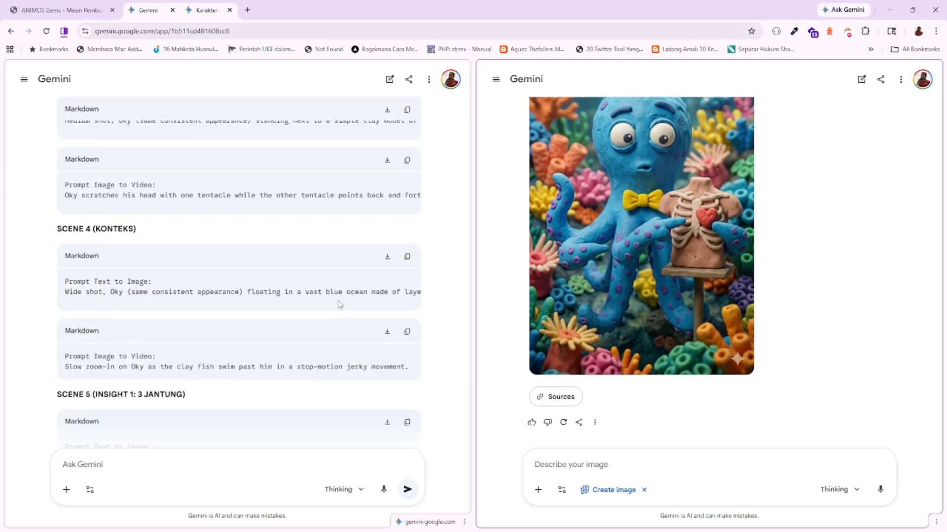
{"action": "left_click", "coordinate": [407, 256]}
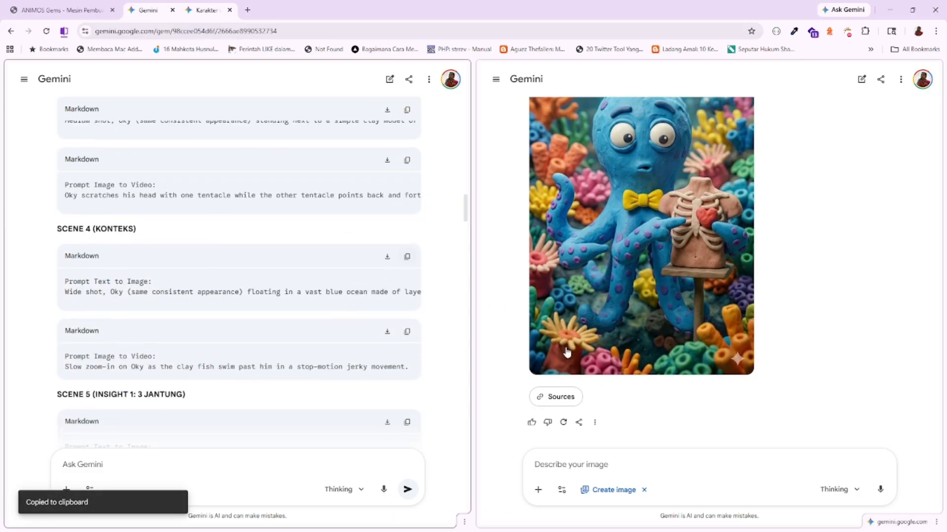
{"action": "left_click", "coordinate": [594, 465]}
{"action": "key", "text": "ctrl+v"}
{"action": "key", "text": "Return"}
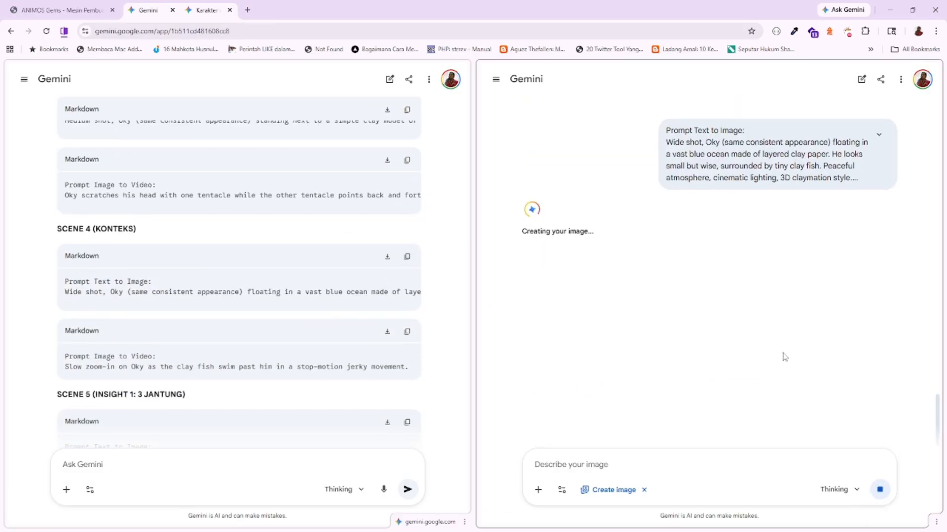
Examine scene 4's generated image and read its full submitted prompt, including the aspect ratio, leaving the prompt unedited.
{"action": "scroll", "coordinate": [321, 274], "scroll_direction": "down", "scroll_amount": 5}
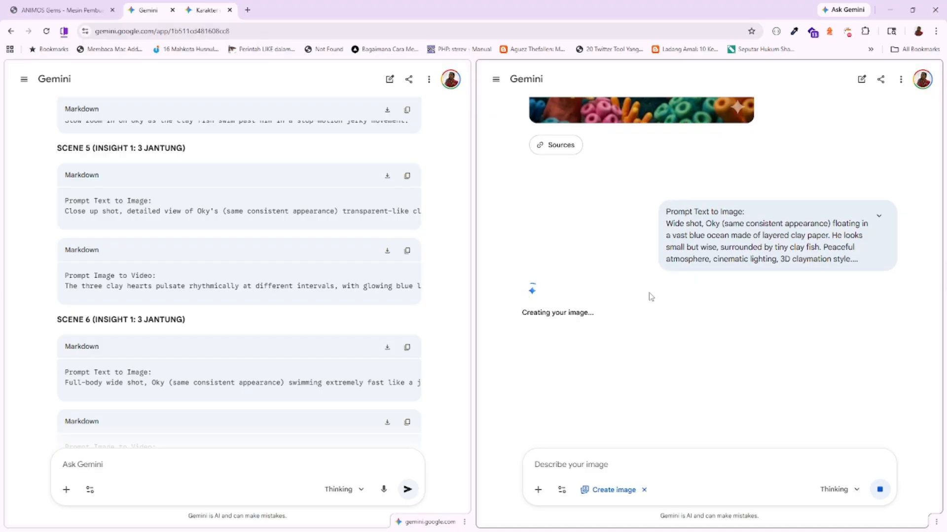
{"action": "scroll", "coordinate": [341, 341], "scroll_direction": "up", "scroll_amount": 2}
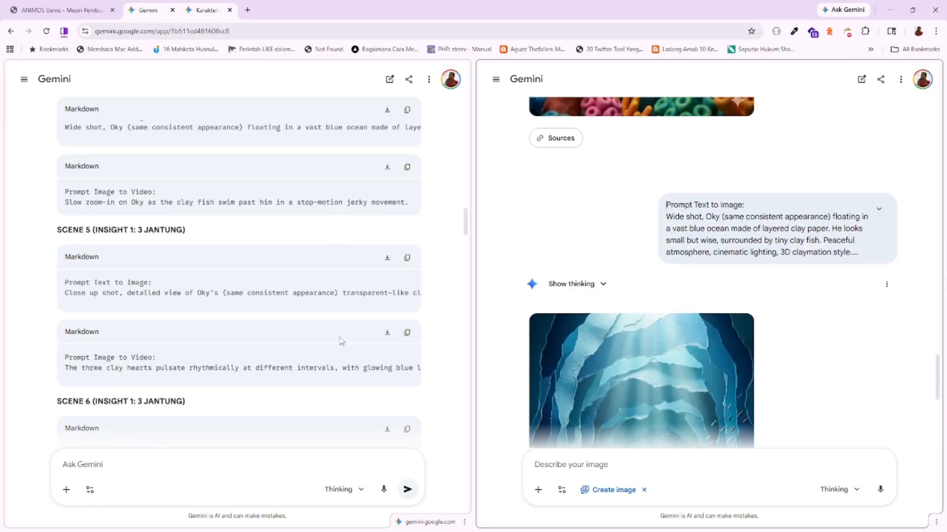
{"action": "scroll", "coordinate": [612, 363], "scroll_direction": "down", "scroll_amount": 4}
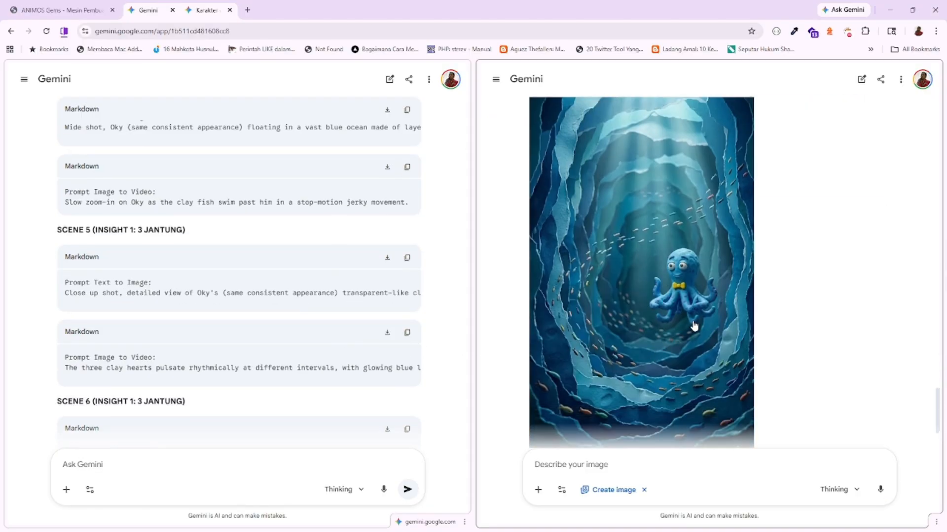
{"action": "scroll", "coordinate": [697, 290], "scroll_direction": "down", "scroll_amount": 2}
{"action": "scroll", "coordinate": [696, 290], "scroll_direction": "up", "scroll_amount": 8}
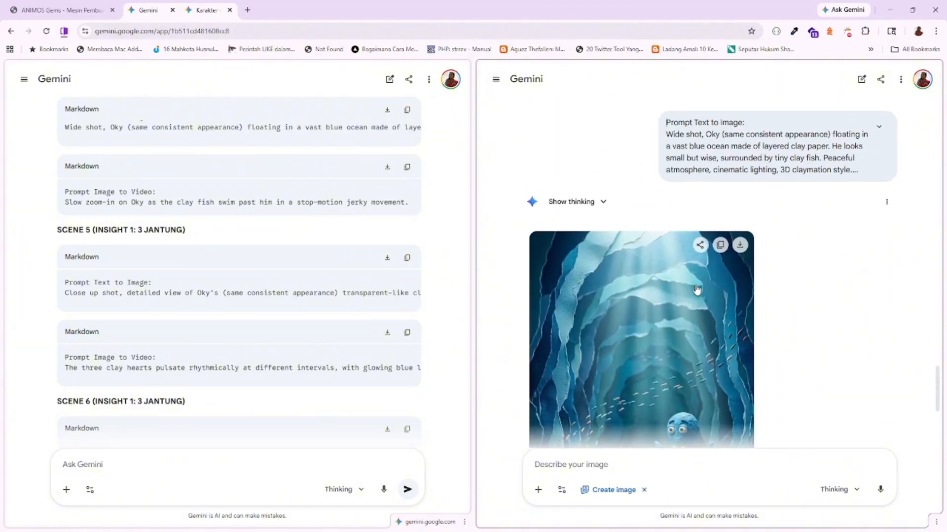
{"action": "left_click", "coordinate": [646, 204]}
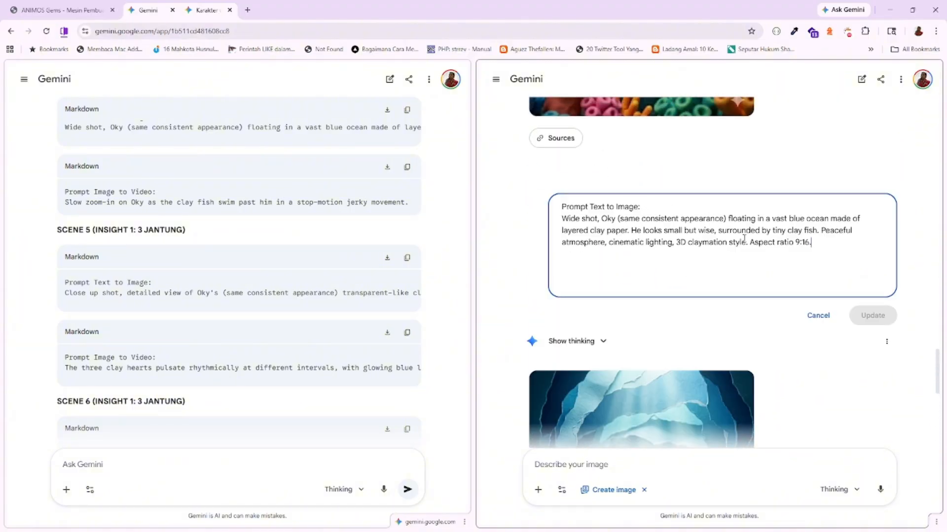
{"action": "left_click", "coordinate": [819, 241]}
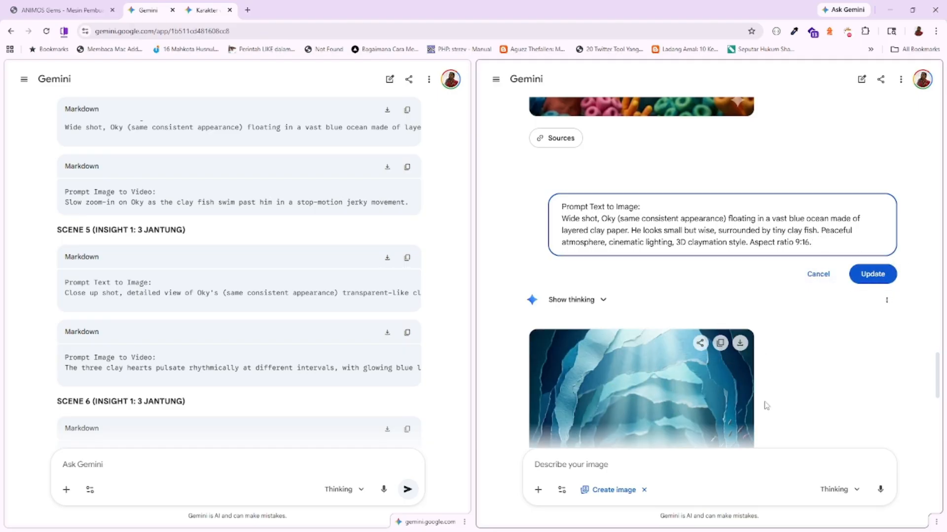
{"action": "scroll", "coordinate": [784, 325], "scroll_direction": "down", "scroll_amount": 2}
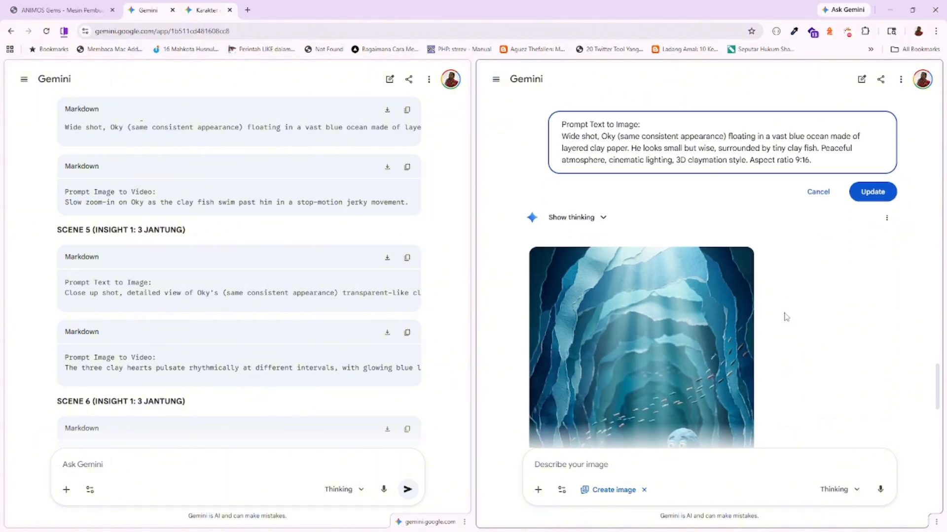
{"action": "left_click", "coordinate": [818, 197]}
{"action": "scroll", "coordinate": [820, 204], "scroll_direction": "down", "scroll_amount": 3}
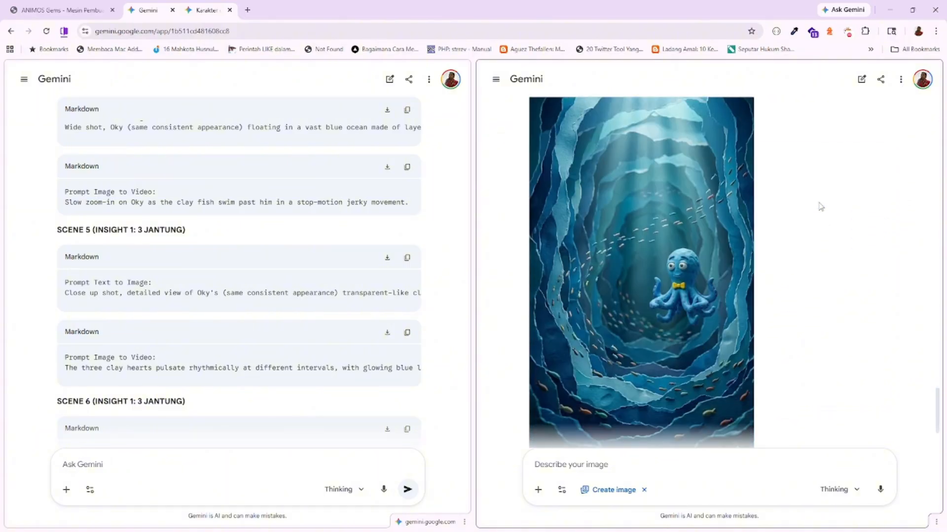
Compare Oky's appearance in scene 4's image with the scene 2 and scene 3 images.
{"action": "scroll", "coordinate": [820, 206], "scroll_direction": "up", "scroll_amount": 20}
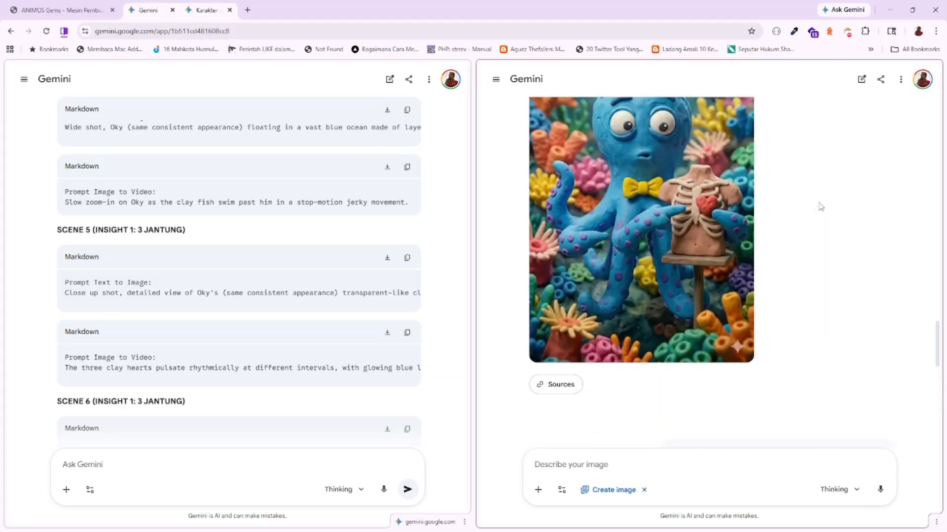
{"action": "scroll", "coordinate": [820, 206], "scroll_direction": "down", "scroll_amount": 15}
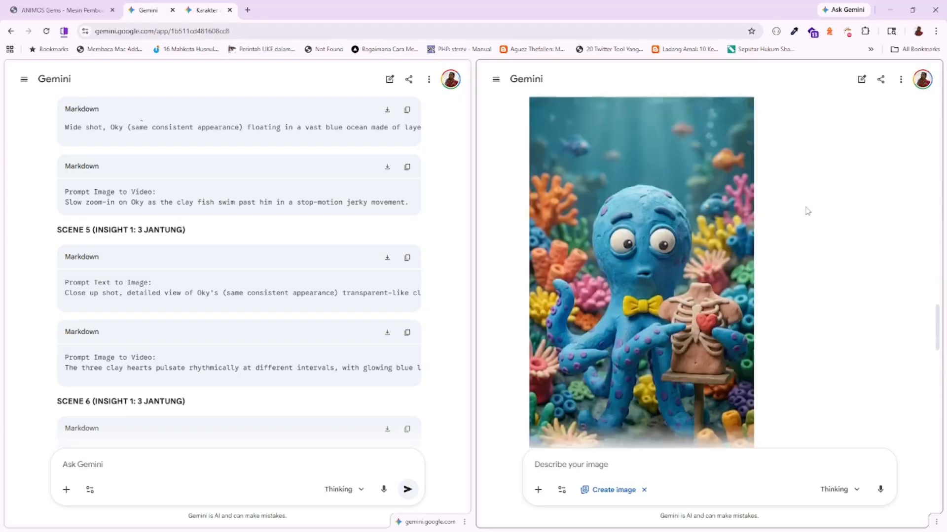
{"action": "scroll", "coordinate": [807, 217], "scroll_direction": "down", "scroll_amount": 2}
{"action": "scroll", "coordinate": [806, 220], "scroll_direction": "up", "scroll_amount": 15}
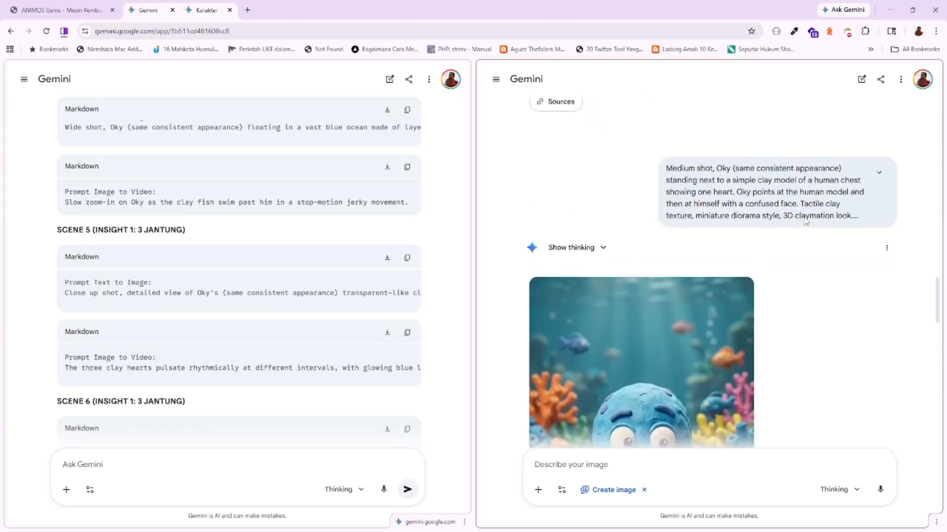
{"action": "scroll", "coordinate": [805, 223], "scroll_direction": "down", "scroll_amount": 15}
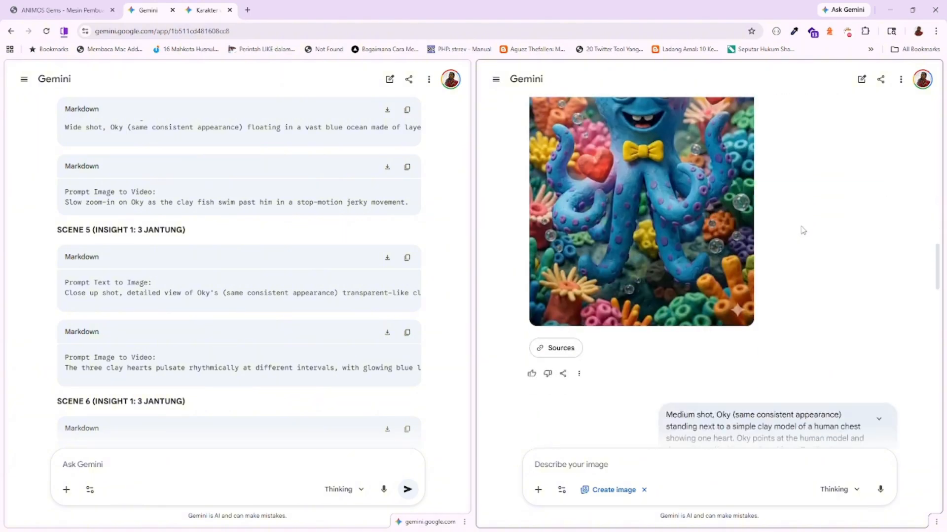
{"action": "scroll", "coordinate": [802, 231], "scroll_direction": "down", "scroll_amount": 10}
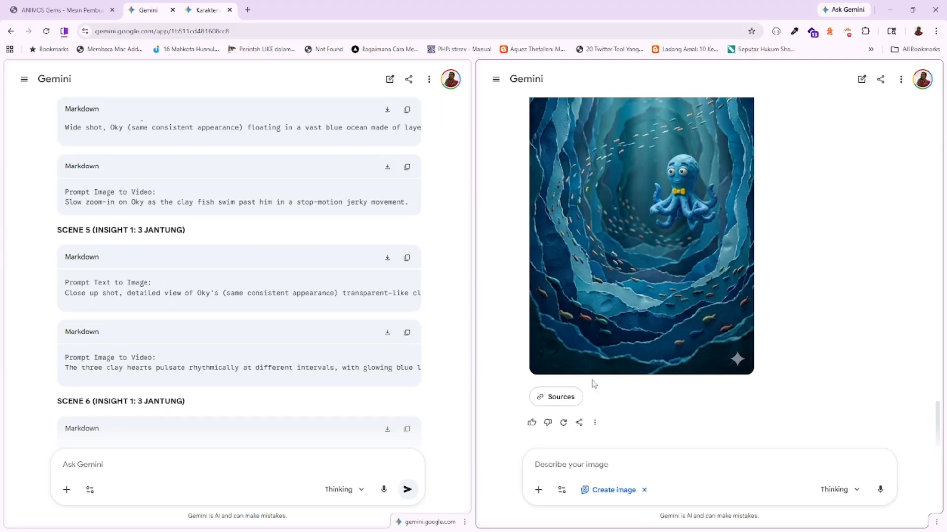
Generate scene 5's image of Oky's transparent-like clay body with three hearts from its copied text-to-image prompt.
{"action": "left_click", "coordinate": [406, 258]}
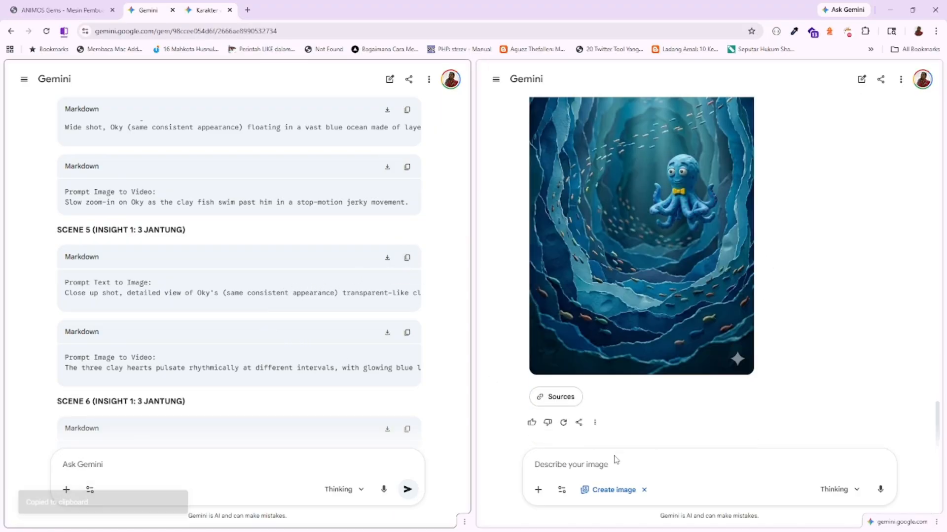
{"action": "left_click", "coordinate": [615, 463]}
{"action": "key", "text": "ctrl+v"}
{"action": "left_click", "coordinate": [879, 489]}
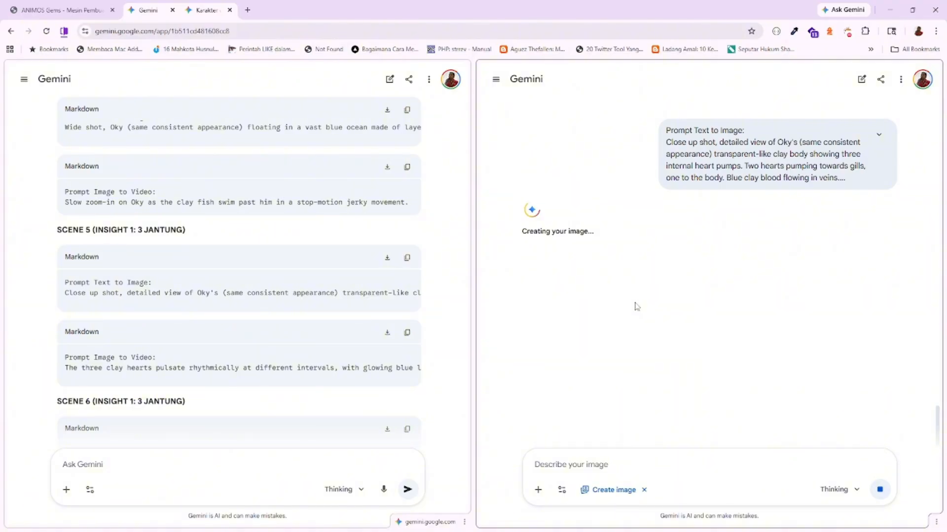
Generate scene 6's image of Oky swimming like a jet from its copied text-to-image prompt and highlight "Oky" in the submitted text.
{"action": "scroll", "coordinate": [203, 354], "scroll_direction": "down", "scroll_amount": 5}
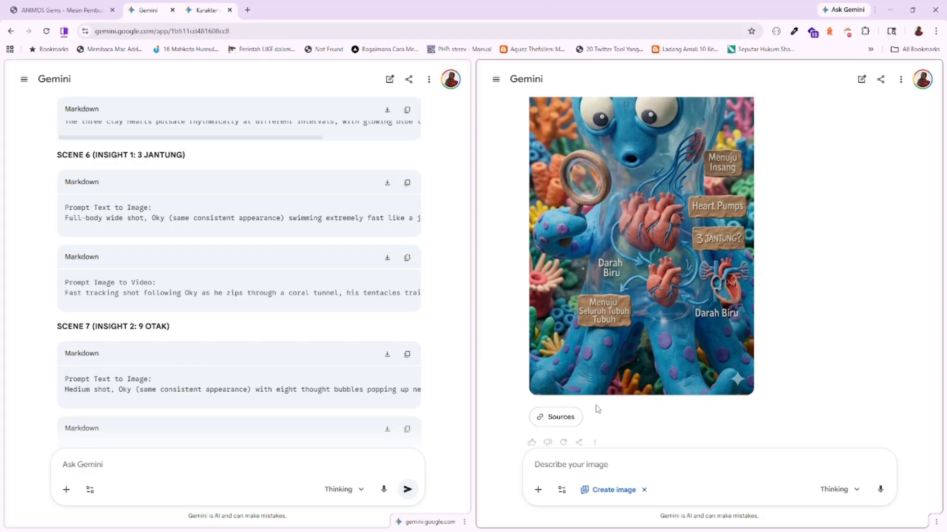
{"action": "scroll", "coordinate": [598, 405], "scroll_direction": "up", "scroll_amount": 3}
{"action": "left_click", "coordinate": [407, 182]}
{"action": "left_click", "coordinate": [690, 464]}
{"action": "key", "text": "ctrl+v"}
{"action": "scroll", "coordinate": [807, 370], "scroll_direction": "down", "scroll_amount": 5}
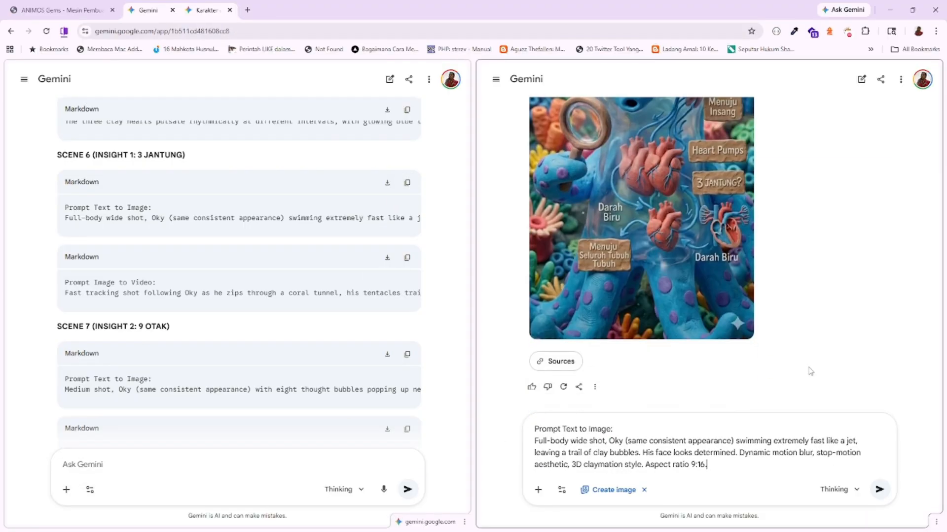
{"action": "key", "text": "Return"}
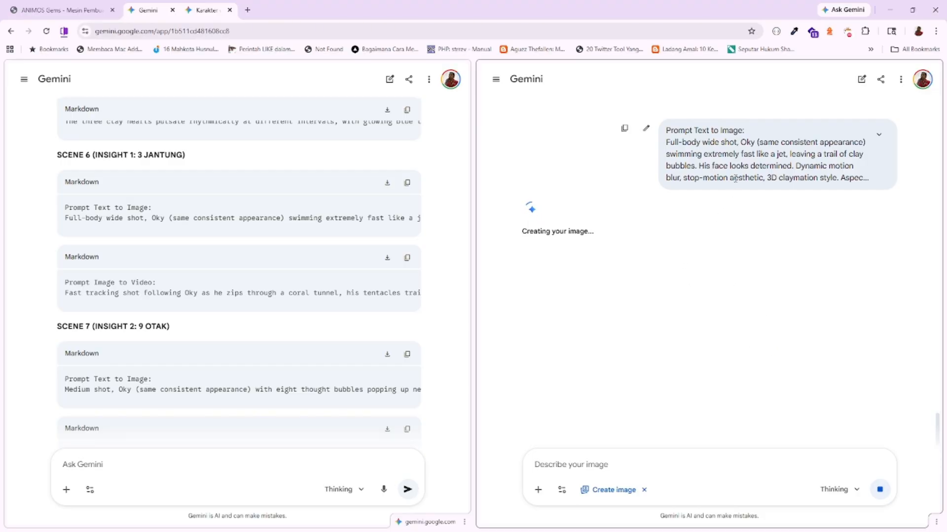
{"action": "double_click", "coordinate": [748, 142]}
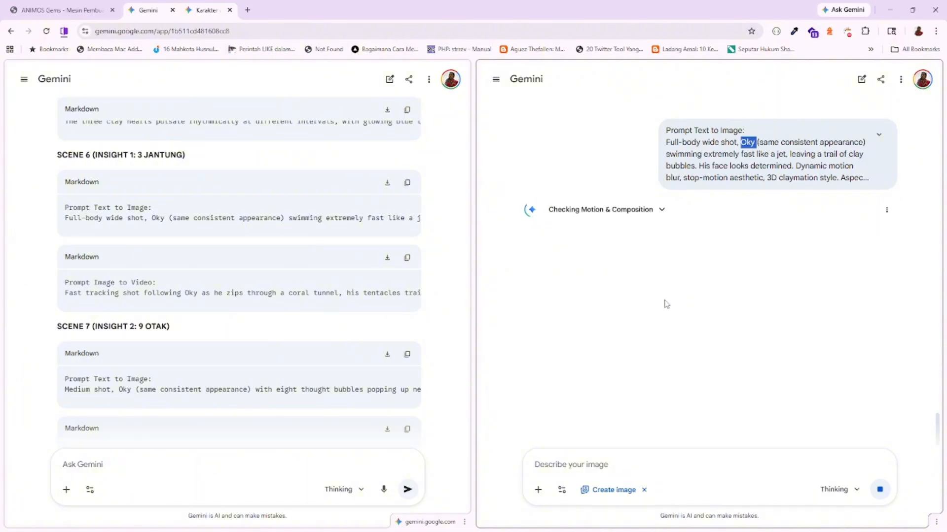
Generate scene 7's image of Oky with gear-icon thought bubbles from its copied text-to-image prompt.
{"action": "scroll", "coordinate": [776, 293], "scroll_direction": "down", "scroll_amount": 3}
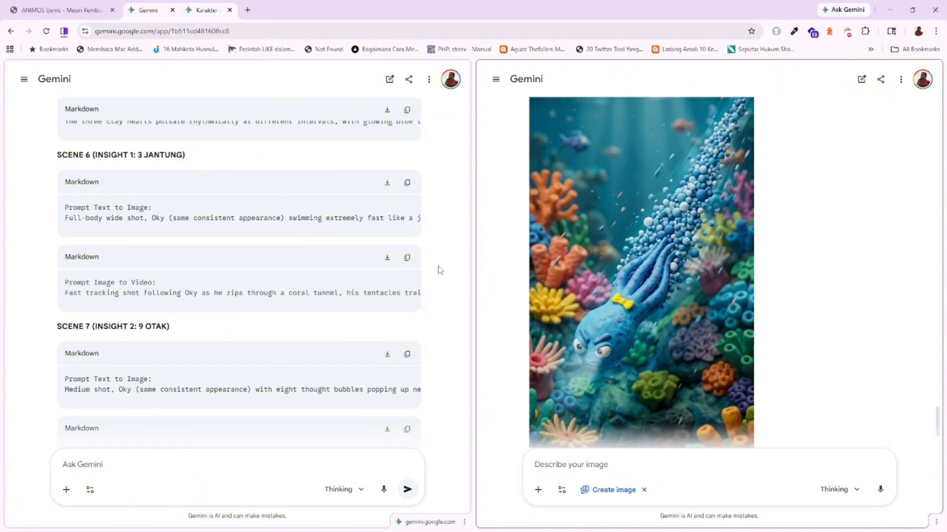
{"action": "scroll", "coordinate": [437, 270], "scroll_direction": "down", "scroll_amount": 3}
{"action": "left_click", "coordinate": [407, 272]}
{"action": "left_click", "coordinate": [644, 464]}
{"action": "key", "text": "ctrl+v"}
{"action": "key", "text": "Return"}
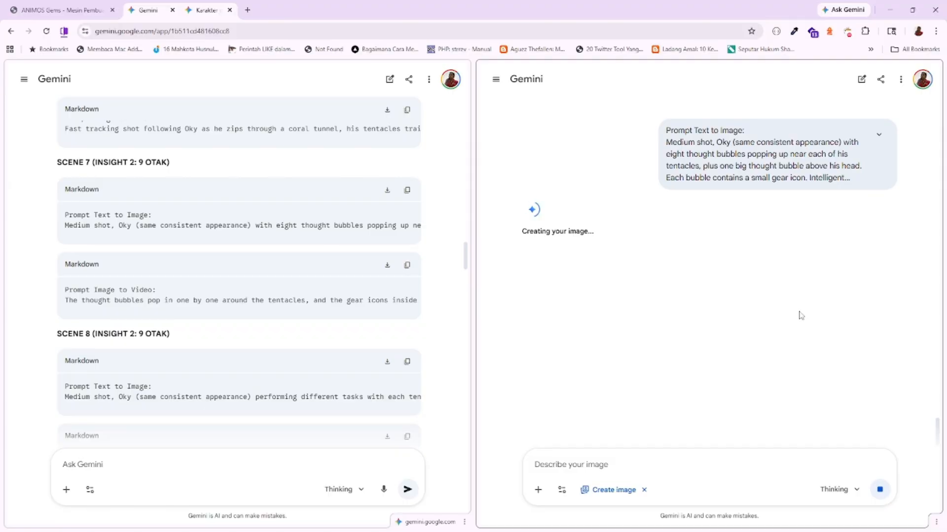
Generate scene 8's image of Oky multitasking with each tentacle from its copied text-to-image prompt.
{"action": "scroll", "coordinate": [236, 271], "scroll_direction": "down", "scroll_amount": 2}
{"action": "left_click", "coordinate": [407, 279]}
{"action": "left_click", "coordinate": [641, 464]}
{"action": "key", "text": "ctrl+v"}
{"action": "key", "text": "Return"}
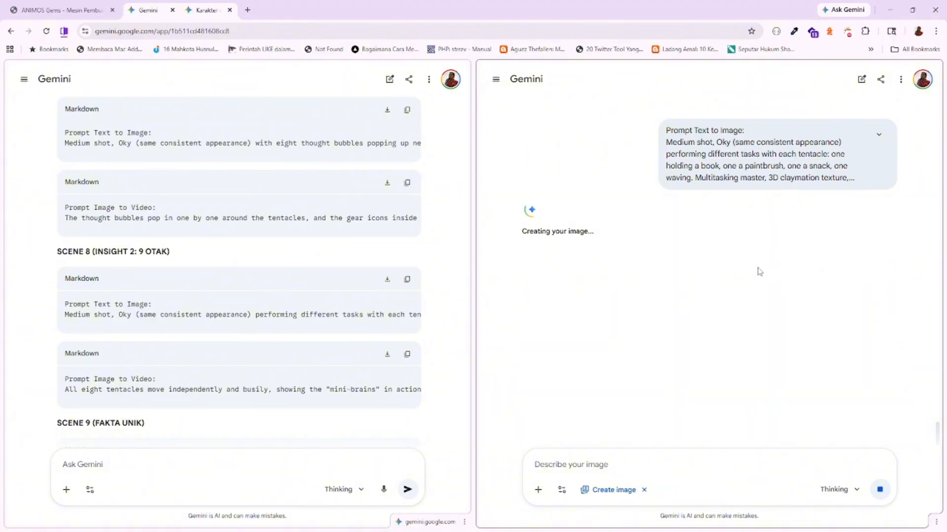
Download the full-size image of Oky holding the "3 JANTUNG?" sign.
{"action": "scroll", "coordinate": [758, 269], "scroll_direction": "up", "scroll_amount": 10}
{"action": "scroll", "coordinate": [755, 261], "scroll_direction": "up", "scroll_amount": 20}
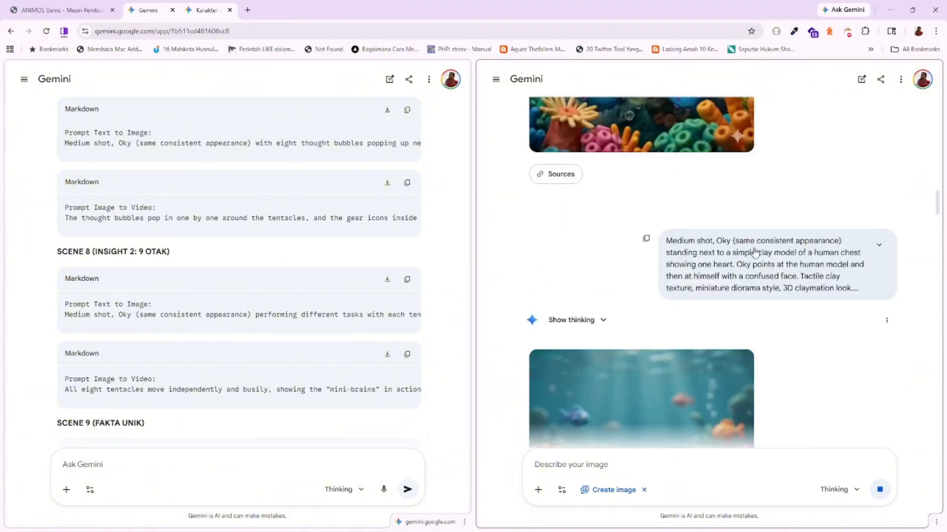
{"action": "scroll", "coordinate": [754, 253], "scroll_direction": "up", "scroll_amount": 5}
{"action": "scroll", "coordinate": [754, 248], "scroll_direction": "down", "scroll_amount": 5}
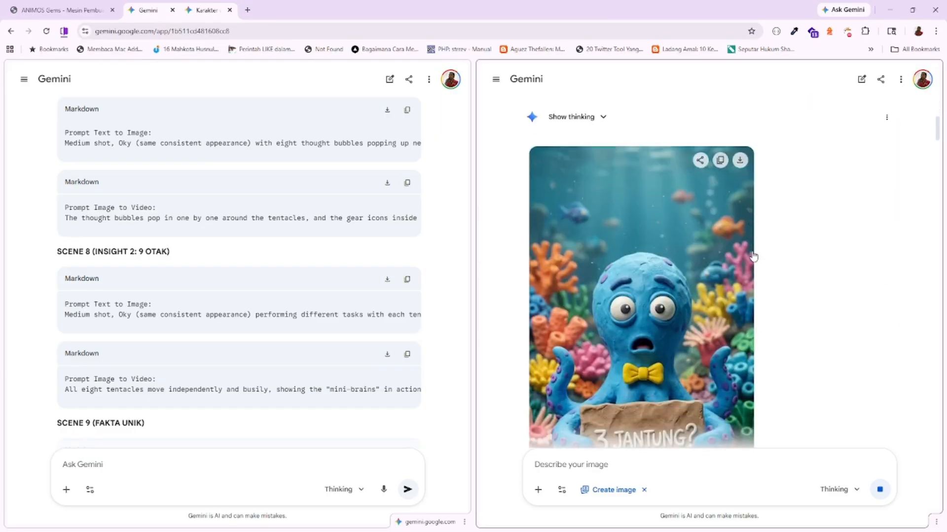
{"action": "left_click", "coordinate": [740, 161]}
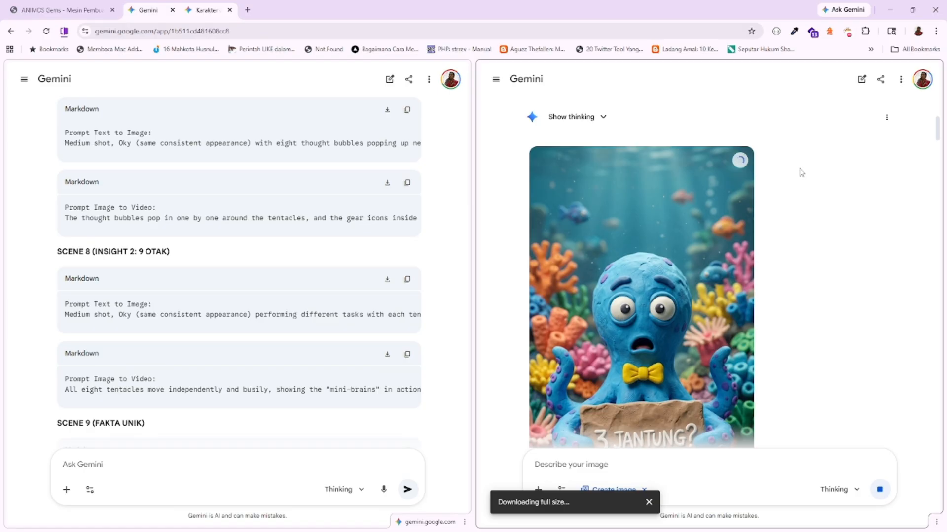
Download the full-size images of Oky juggling three hearts and of Oky beside the human chest model.
{"action": "scroll", "coordinate": [801, 173], "scroll_direction": "down", "scroll_amount": 8}
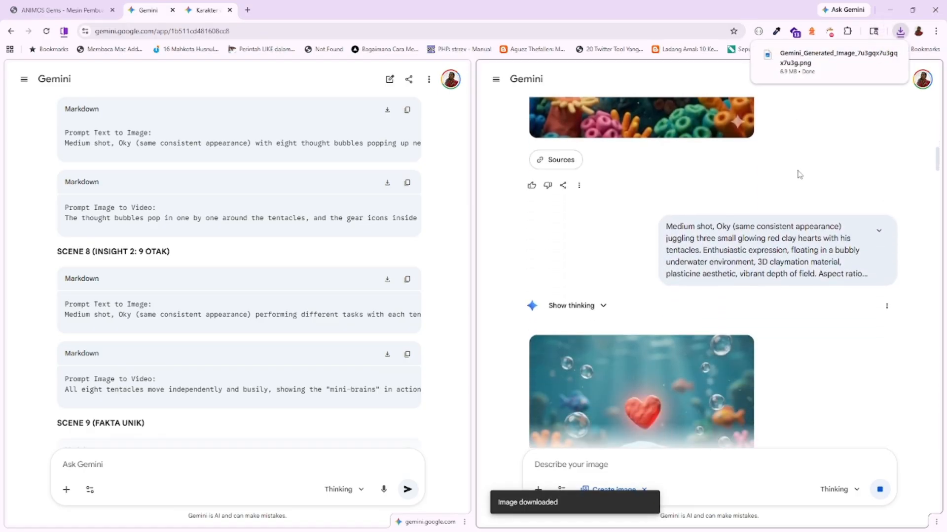
{"action": "scroll", "coordinate": [799, 174], "scroll_direction": "down", "scroll_amount": 2}
{"action": "left_click", "coordinate": [740, 267]}
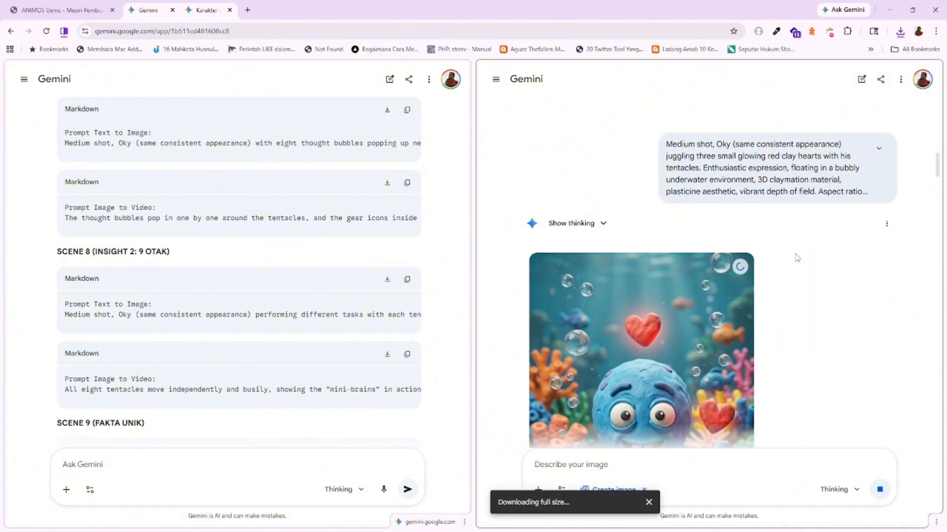
{"action": "scroll", "coordinate": [795, 255], "scroll_direction": "down", "scroll_amount": 3}
{"action": "scroll", "coordinate": [791, 252], "scroll_direction": "down", "scroll_amount": 5}
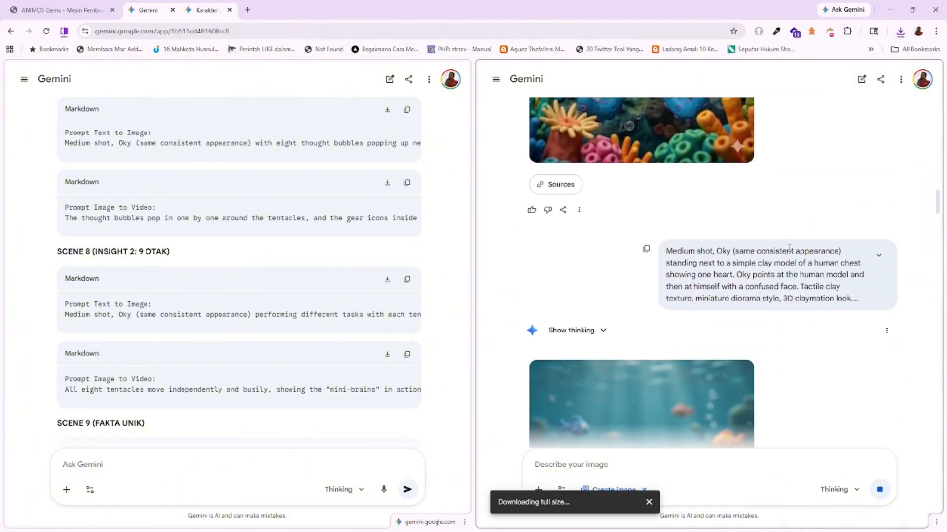
{"action": "scroll", "coordinate": [789, 249], "scroll_direction": "down", "scroll_amount": 5}
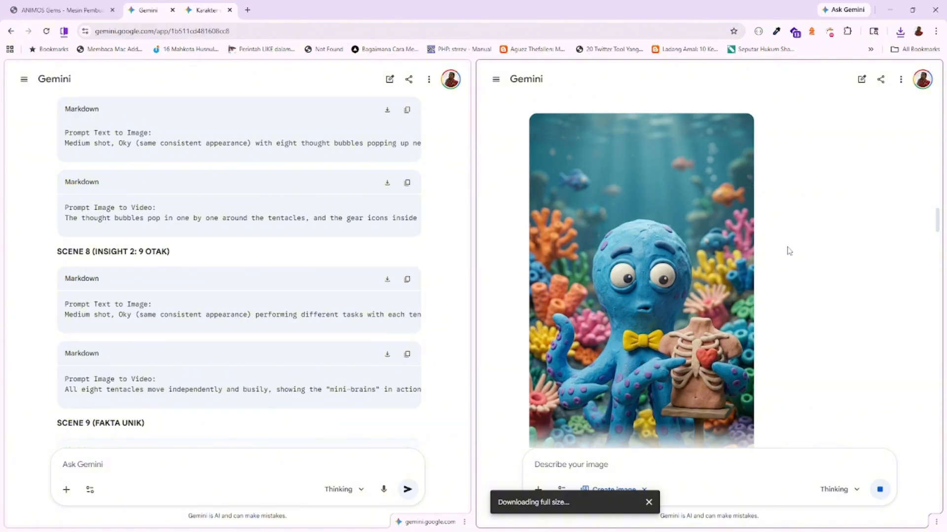
{"action": "left_click", "coordinate": [739, 129]}
Download the full-size image of Oky floating in the layered clay-paper ocean.
{"action": "scroll", "coordinate": [792, 177], "scroll_direction": "down", "scroll_amount": 5}
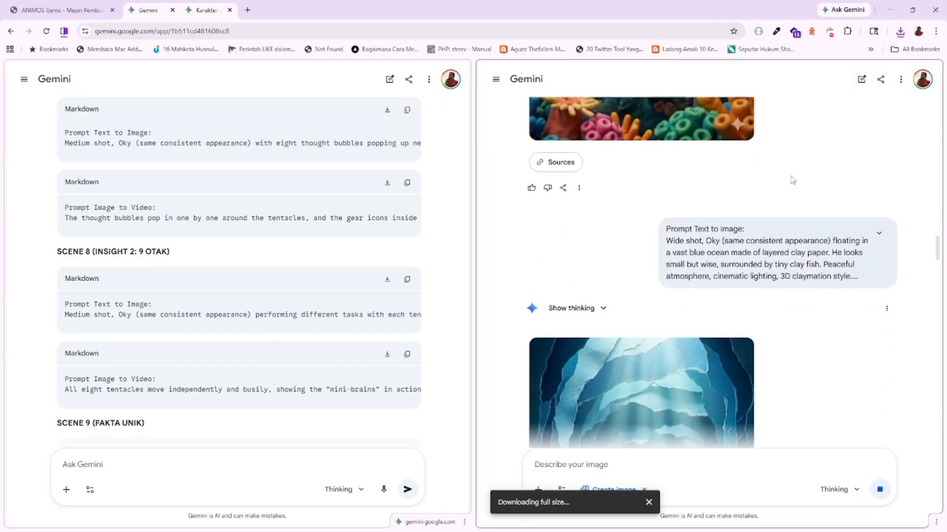
{"action": "scroll", "coordinate": [792, 180], "scroll_direction": "down", "scroll_amount": 4}
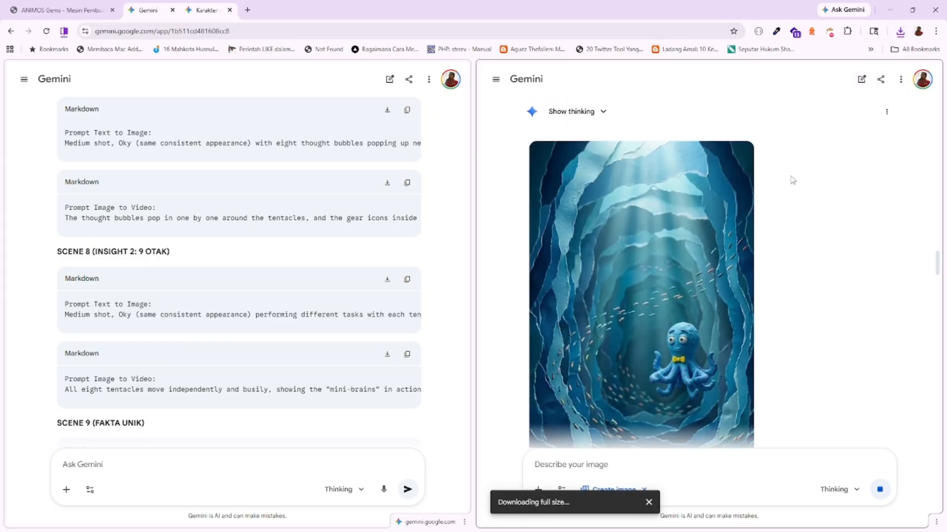
{"action": "scroll", "coordinate": [793, 180], "scroll_direction": "up", "scroll_amount": 2}
{"action": "scroll", "coordinate": [792, 180], "scroll_direction": "down", "scroll_amount": 2}
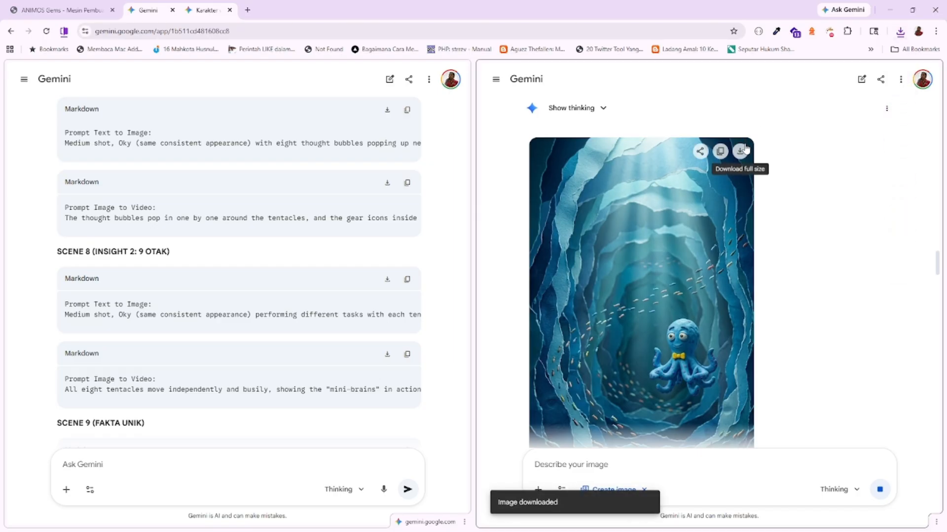
{"action": "left_click", "coordinate": [745, 151]}
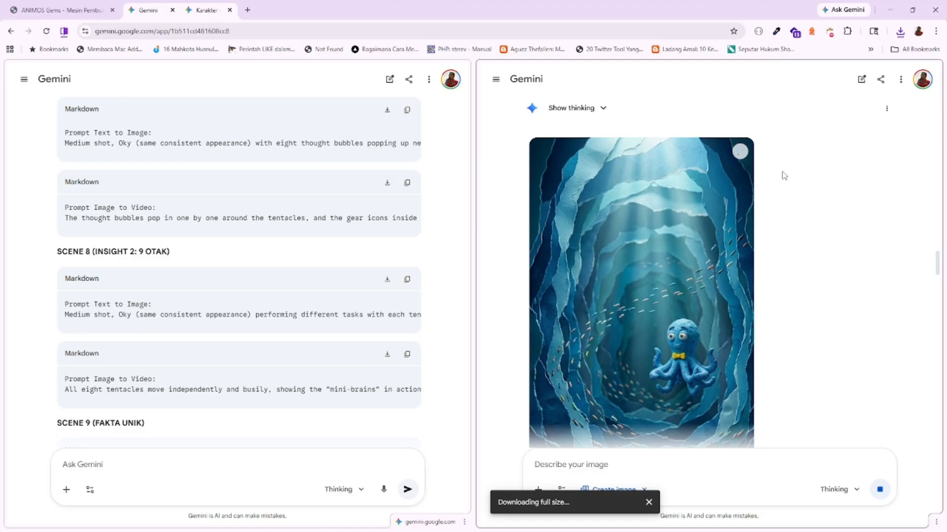
Review the storyboard's remaining scene prompts, the thumbnail prompt and the Full Script Narasi (Voiceover) section.
{"action": "scroll", "coordinate": [321, 244], "scroll_direction": "down", "scroll_amount": 3}
{"action": "scroll", "coordinate": [322, 244], "scroll_direction": "down", "scroll_amount": 11}
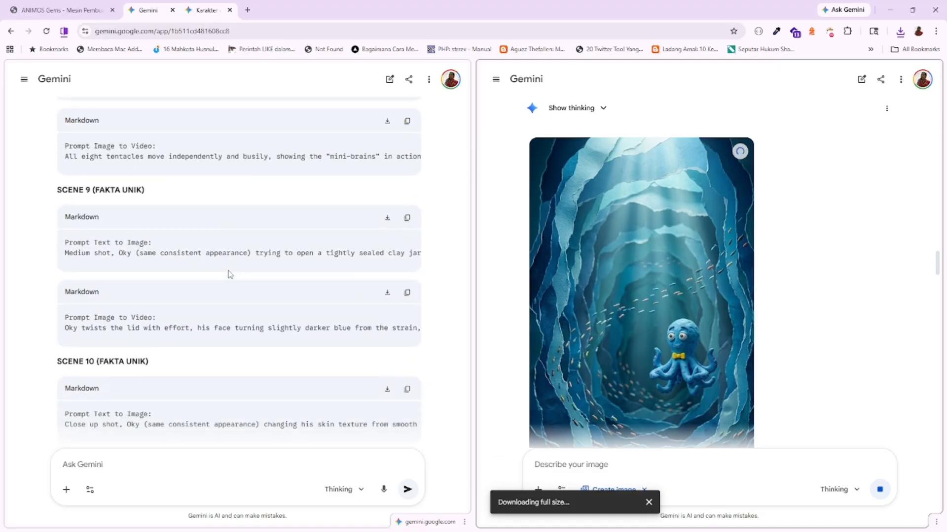
{"action": "scroll", "coordinate": [211, 287], "scroll_direction": "down", "scroll_amount": 4}
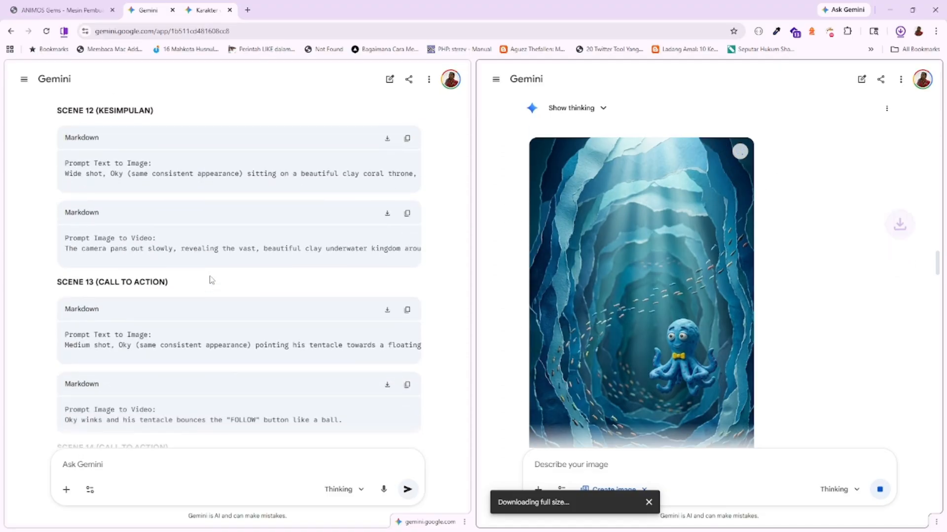
{"action": "scroll", "coordinate": [154, 266], "scroll_direction": "down", "scroll_amount": 2}
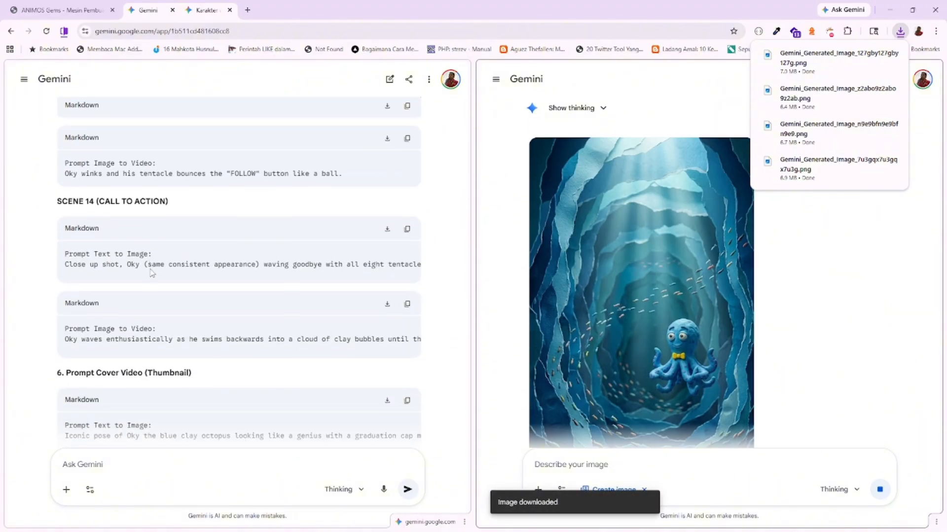
{"action": "scroll", "coordinate": [148, 268], "scroll_direction": "down", "scroll_amount": 4}
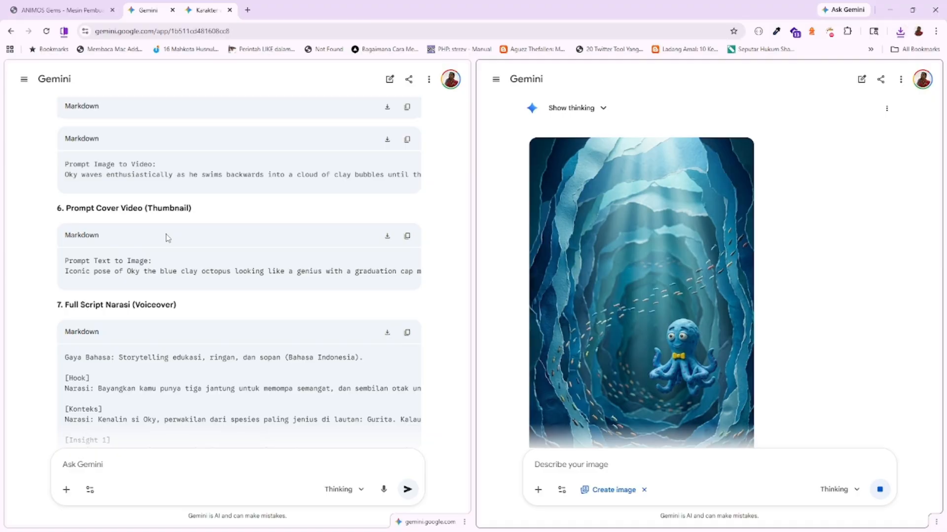
{"action": "scroll", "coordinate": [168, 236], "scroll_direction": "down", "scroll_amount": 2}
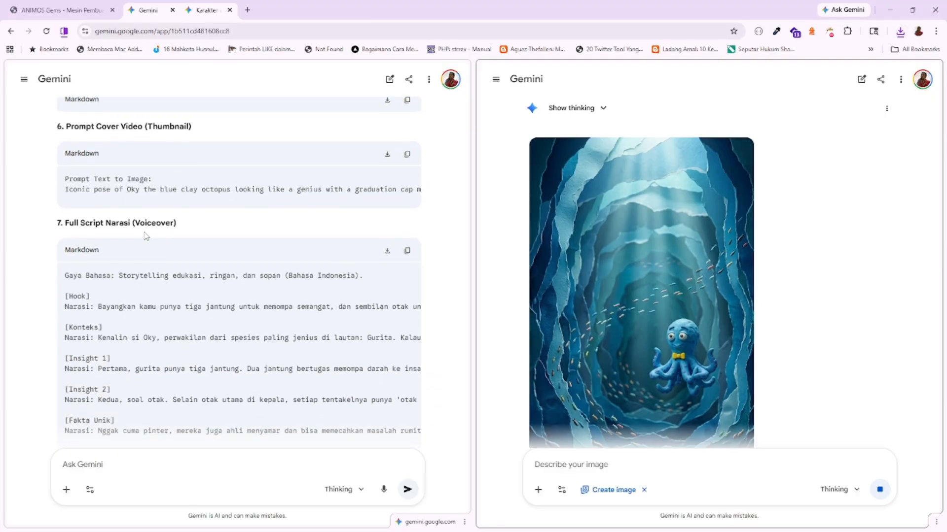
{"action": "scroll", "coordinate": [142, 236], "scroll_direction": "down", "scroll_amount": 2}
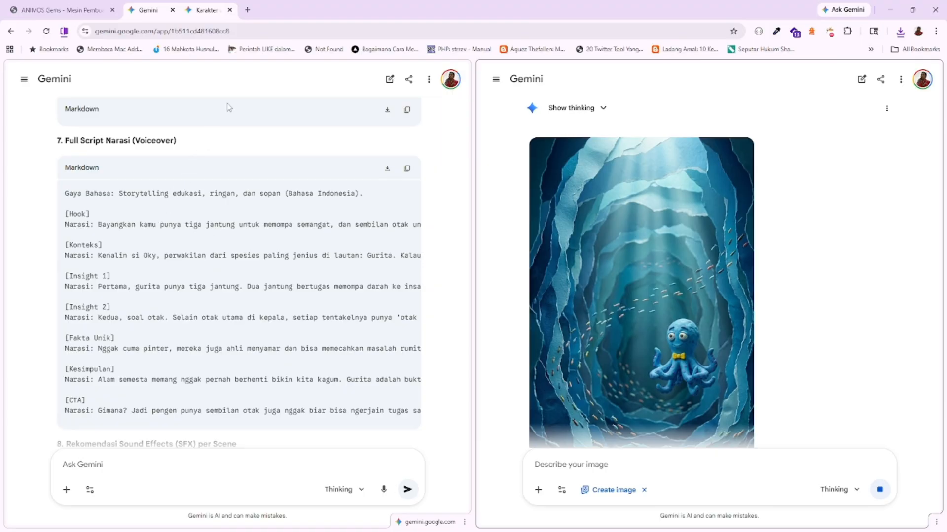
Open Google AI Studio's speech generation page in a new browser tab.
{"action": "left_click", "coordinate": [248, 10]}
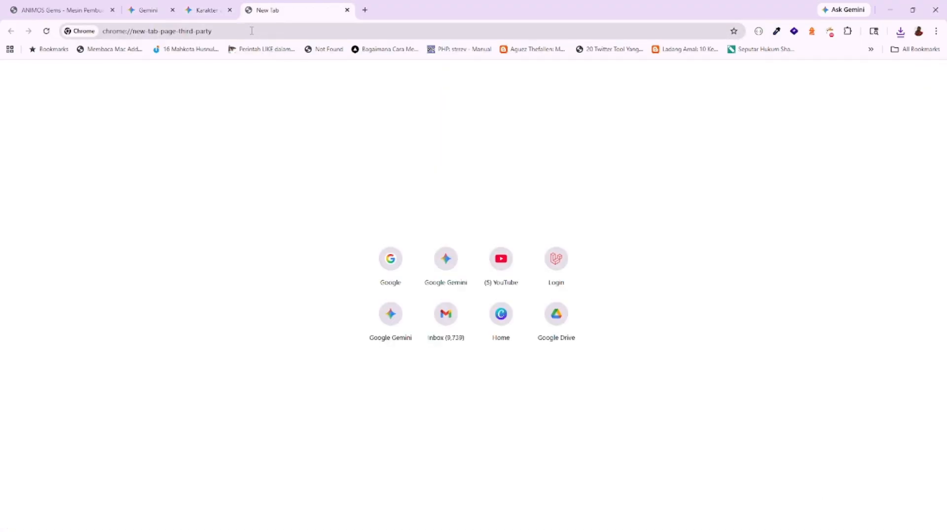
{"action": "left_click", "coordinate": [252, 30]}
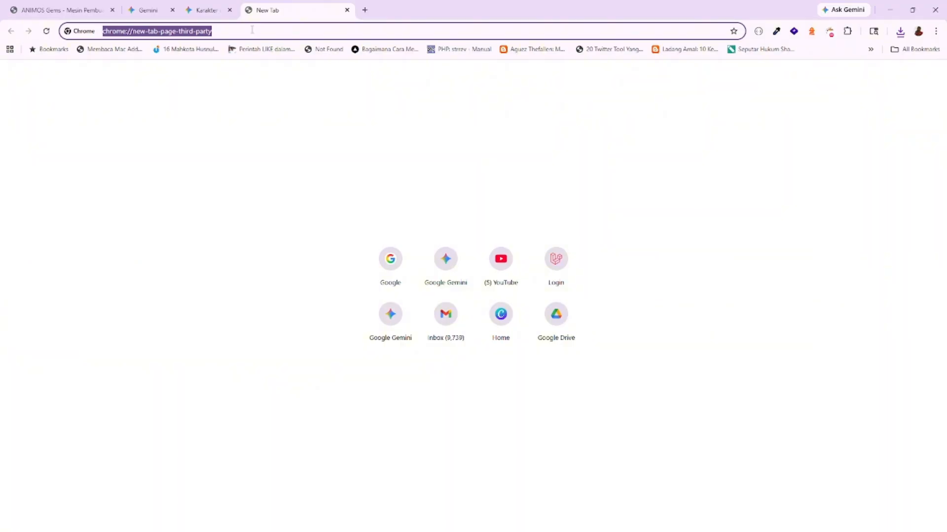
{"action": "type", "text": "st"}
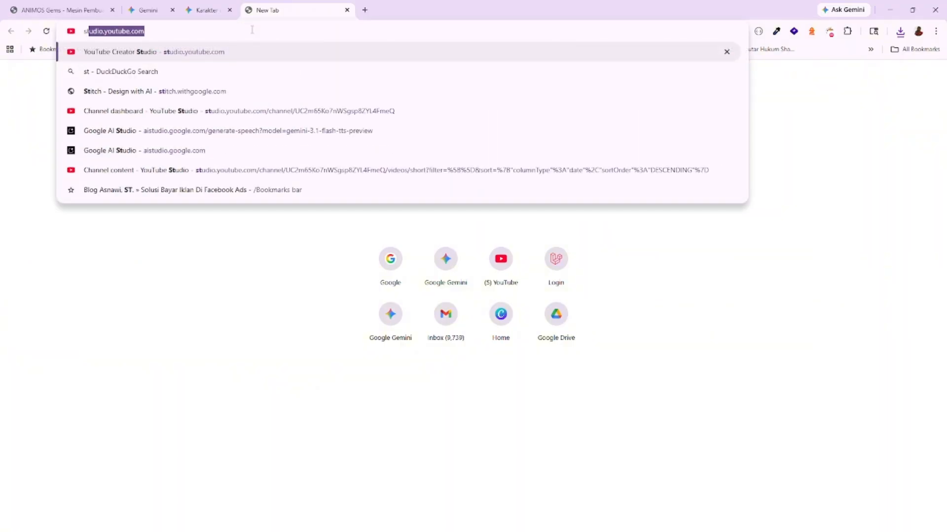
{"action": "key", "text": "BackSpace"}
{"action": "key", "text": "BackSpace"}
{"action": "key", "text": "BackSpace"}
{"action": "type", "text": "ai"}
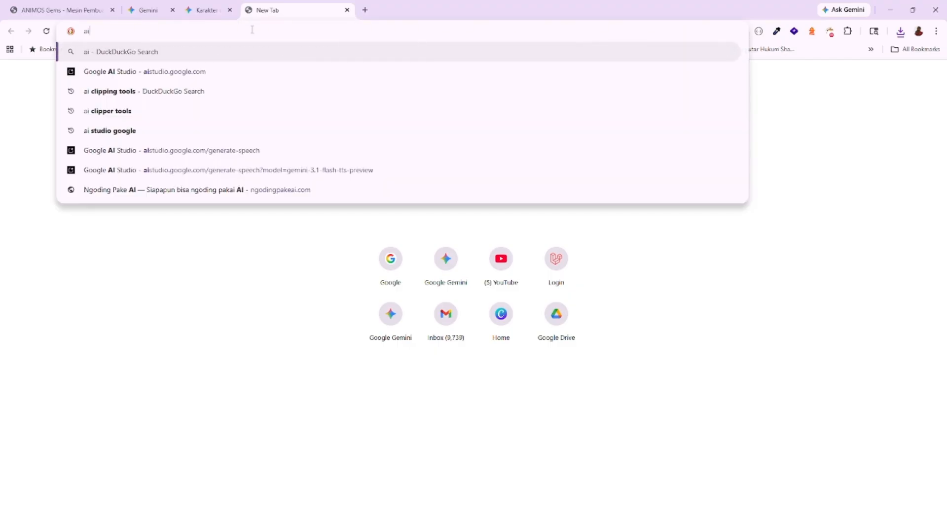
{"action": "key", "text": "Down"}
{"action": "key", "text": "Return"}
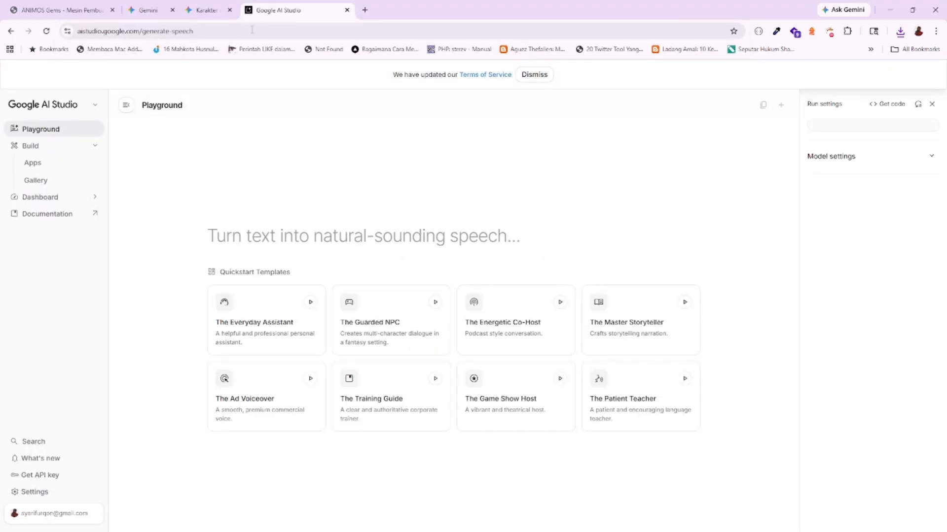
{"action": "left_click", "coordinate": [42, 106]}
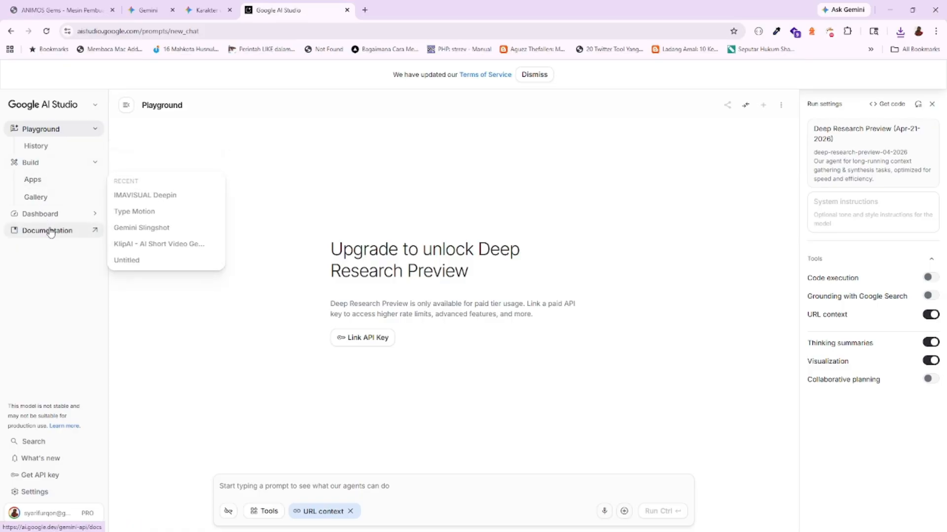
{"action": "left_click", "coordinate": [45, 215]}
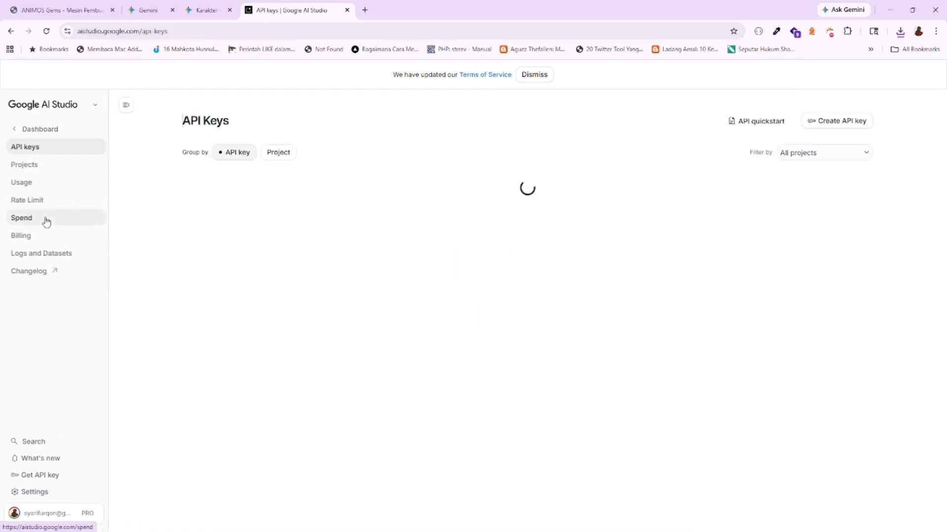
{"action": "left_click", "coordinate": [37, 133]}
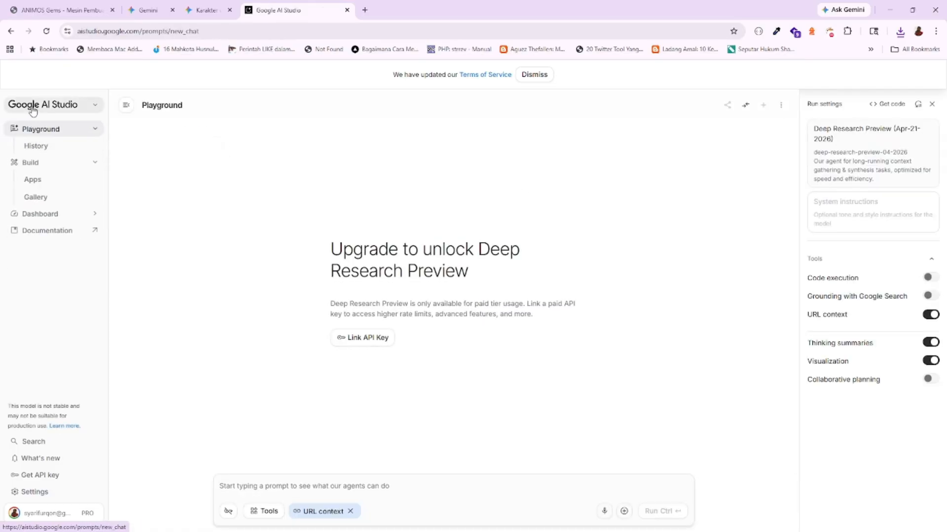
Return to Google AI Studio's speech page at aistudio.google.com/generate-speech.
{"action": "left_click_drag", "start_coordinate": [146, 31], "coordinate": [222, 31]}
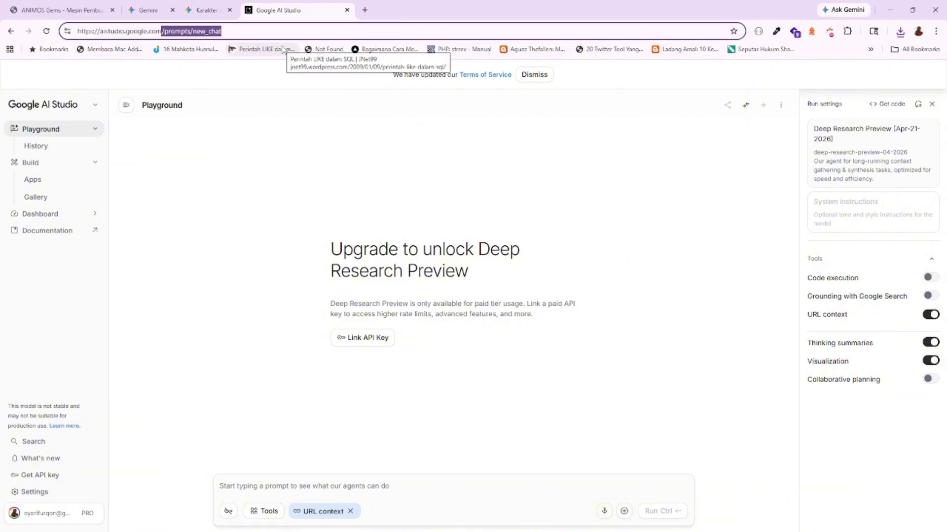
{"action": "key", "text": "BackSpace"}
{"action": "key", "text": "Down"}
{"action": "key", "text": "Down"}
{"action": "key", "text": "Down"}
{"action": "key", "text": "Up"}
{"action": "key", "text": "Up"}
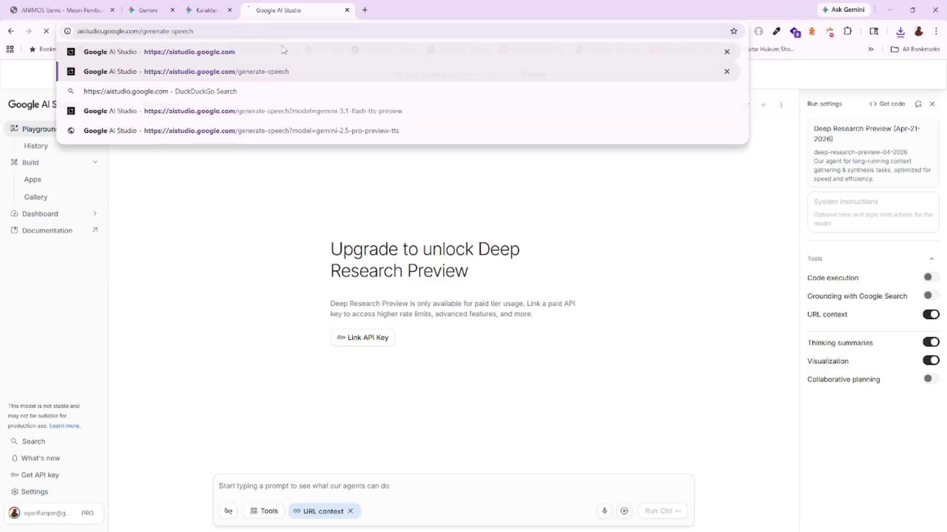
{"action": "key", "text": "Return"}
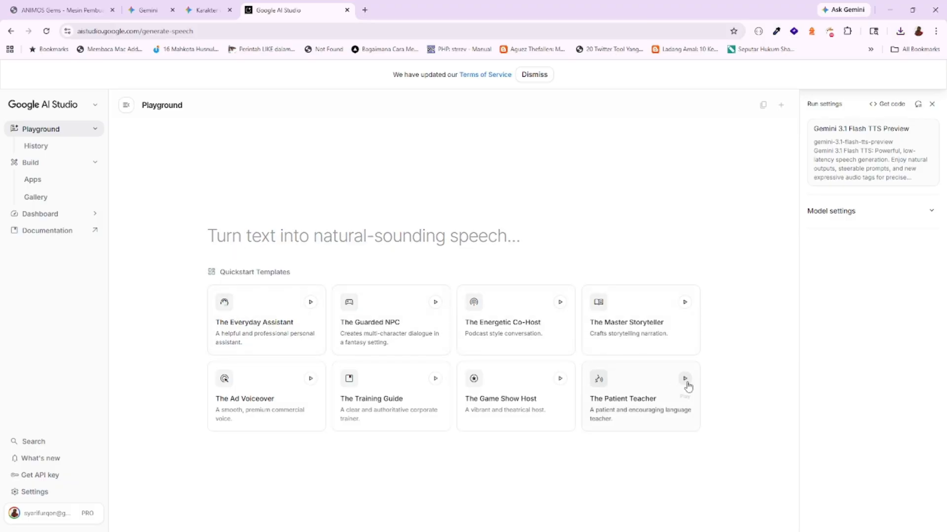
Listen to the samples of The Everyday Assistant, The Guarded NPC and The Energetic Co-Host templates, keeping the template overview open.
{"action": "left_click", "coordinate": [311, 302]}
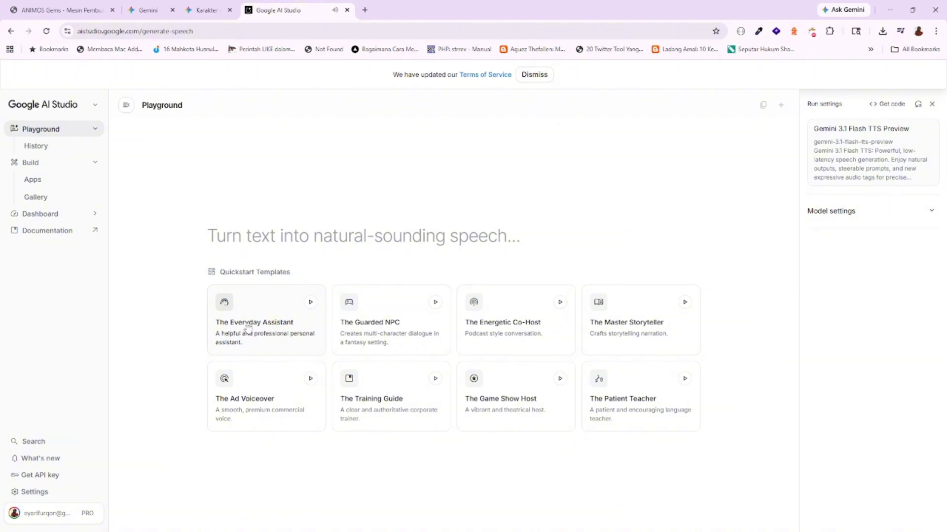
{"action": "left_click", "coordinate": [436, 304]}
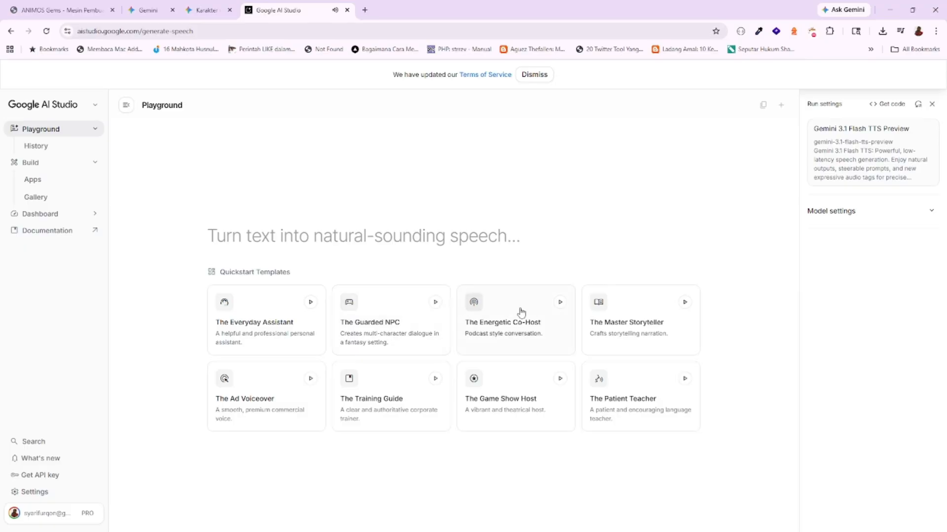
{"action": "left_click", "coordinate": [567, 306]}
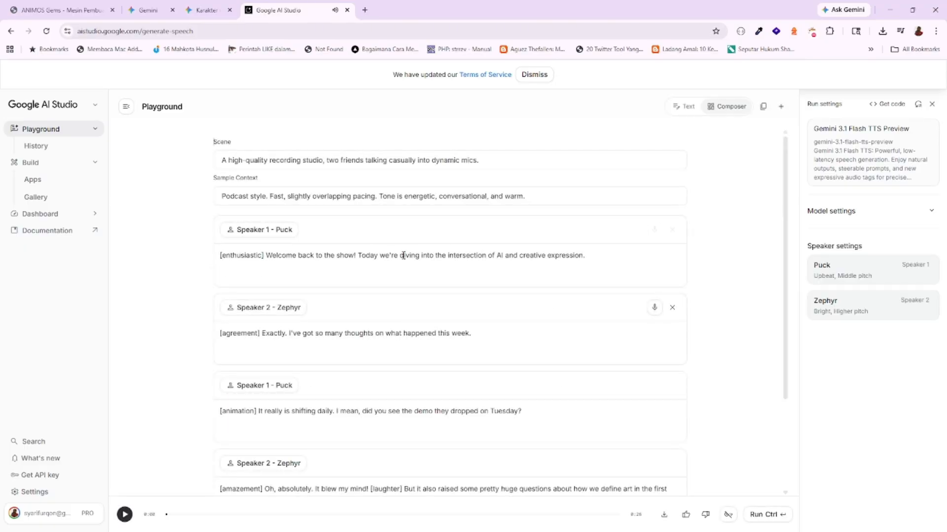
{"action": "left_click", "coordinate": [9, 31]}
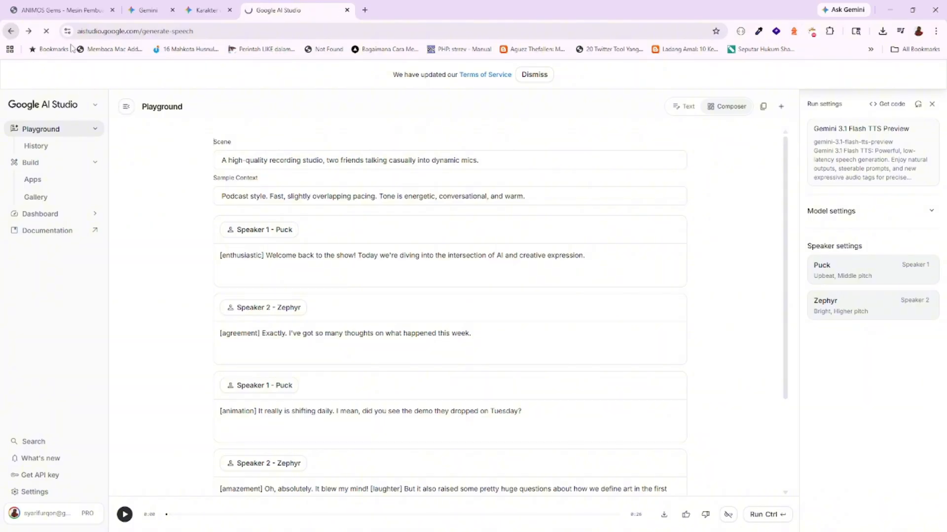
{"action": "left_click", "coordinate": [28, 31]}
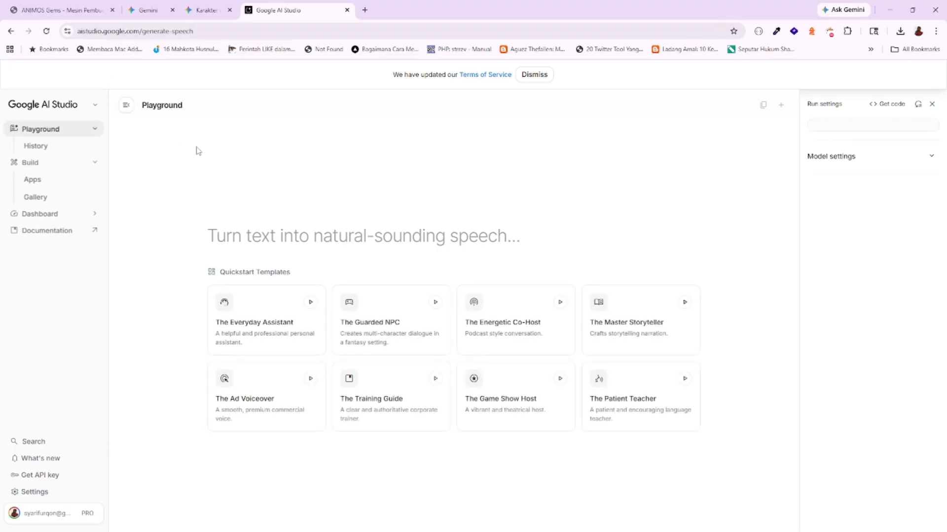
{"action": "left_click", "coordinate": [560, 302]}
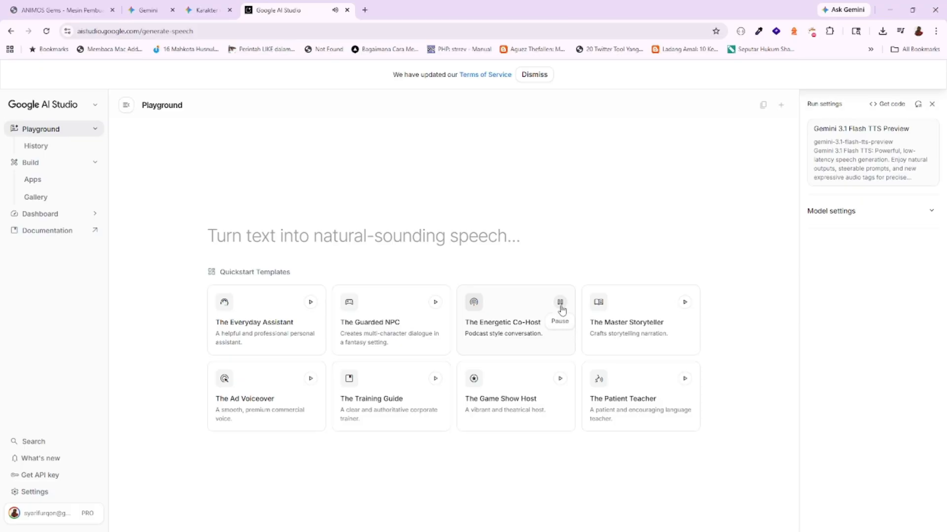
{"action": "left_click", "coordinate": [560, 302]}
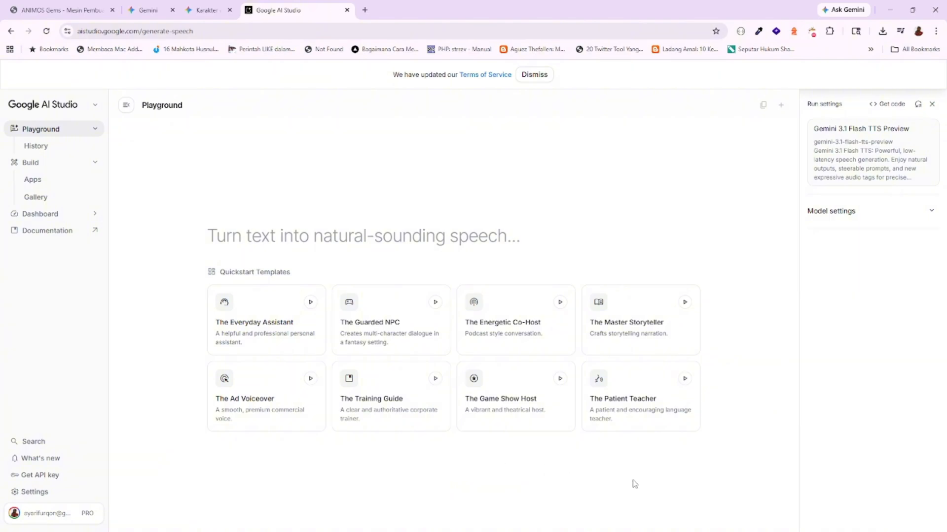
Listen to The Patient Teacher sample, load that template and remove every speech block except the first.
{"action": "left_click", "coordinate": [685, 378]}
{"action": "left_click", "coordinate": [638, 406]}
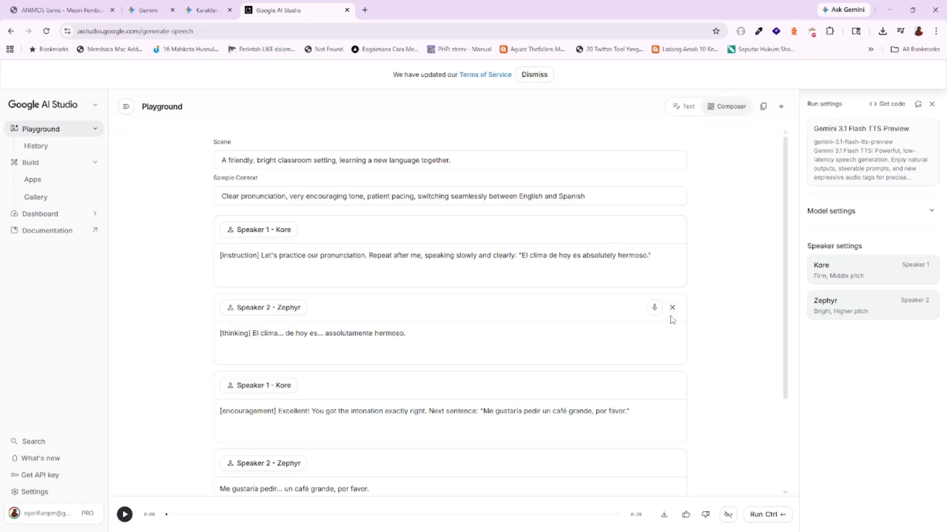
{"action": "left_click", "coordinate": [672, 307]}
{"action": "left_click", "coordinate": [674, 308]}
{"action": "left_click", "coordinate": [675, 308]}
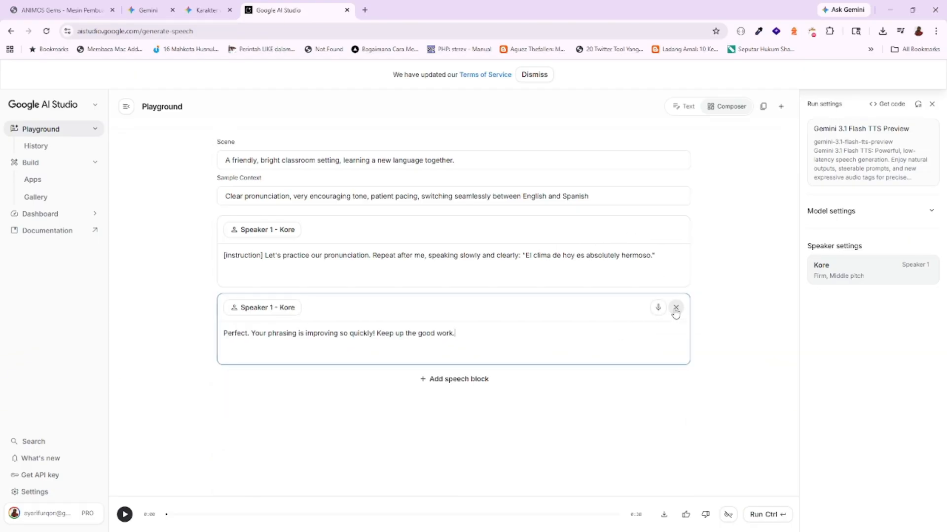
{"action": "left_click", "coordinate": [676, 307]}
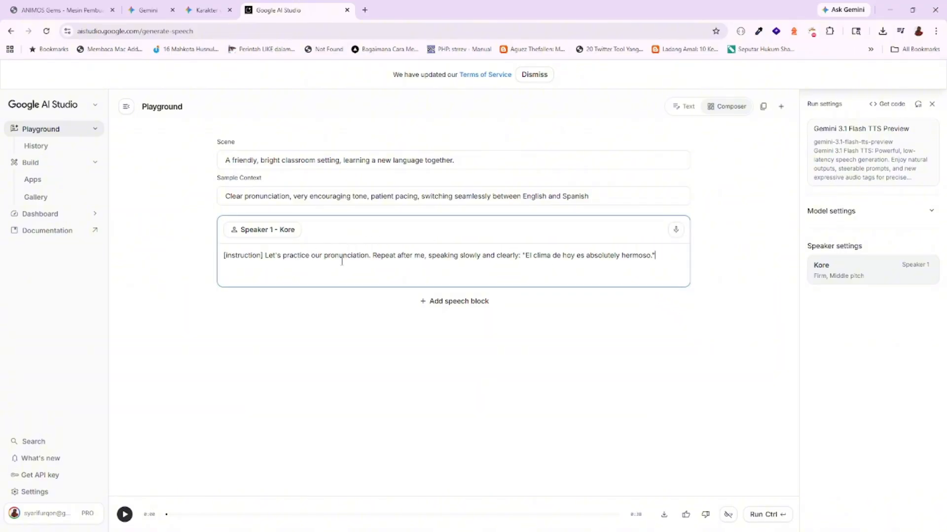
Set the voice of Speaker 1 to Iapetus in the speaker settings.
{"action": "left_click", "coordinate": [854, 278]}
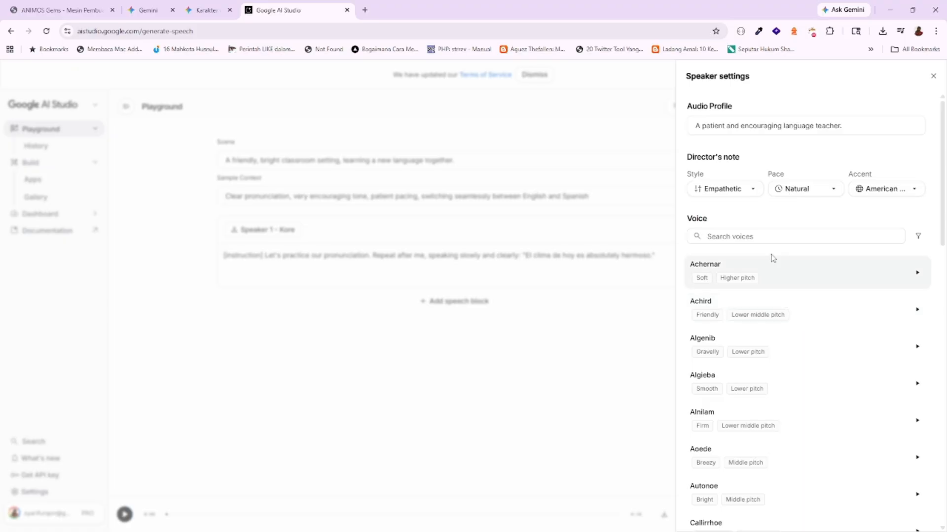
{"action": "scroll", "coordinate": [768, 250], "scroll_direction": "down", "scroll_amount": 9}
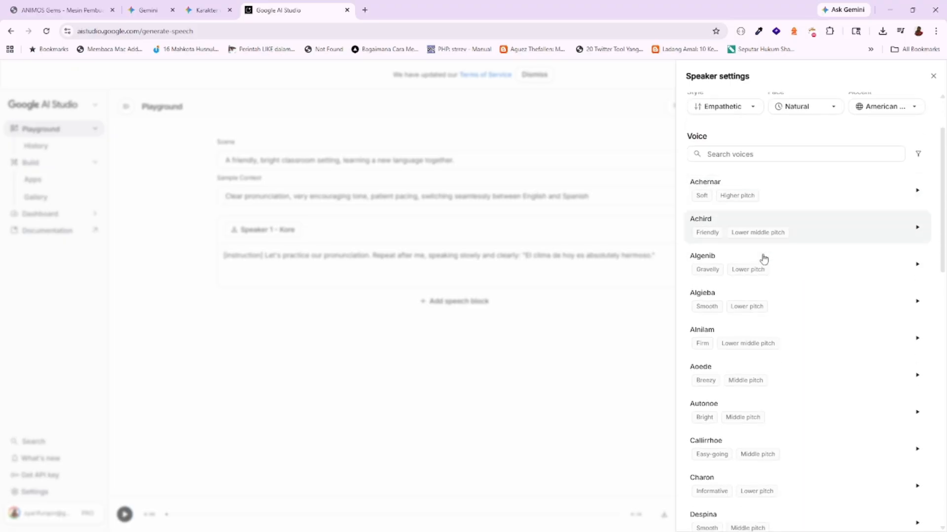
{"action": "scroll", "coordinate": [760, 266], "scroll_direction": "down", "scroll_amount": 2}
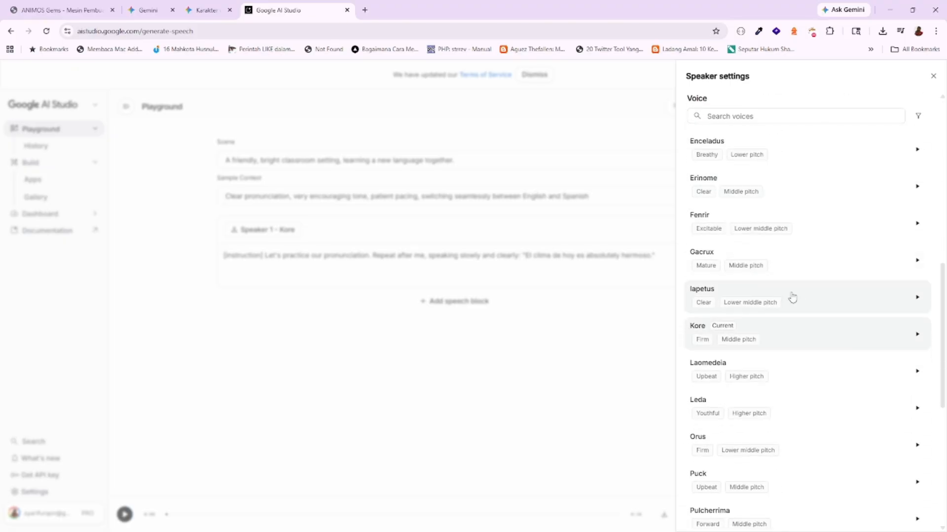
{"action": "left_click", "coordinate": [816, 297]}
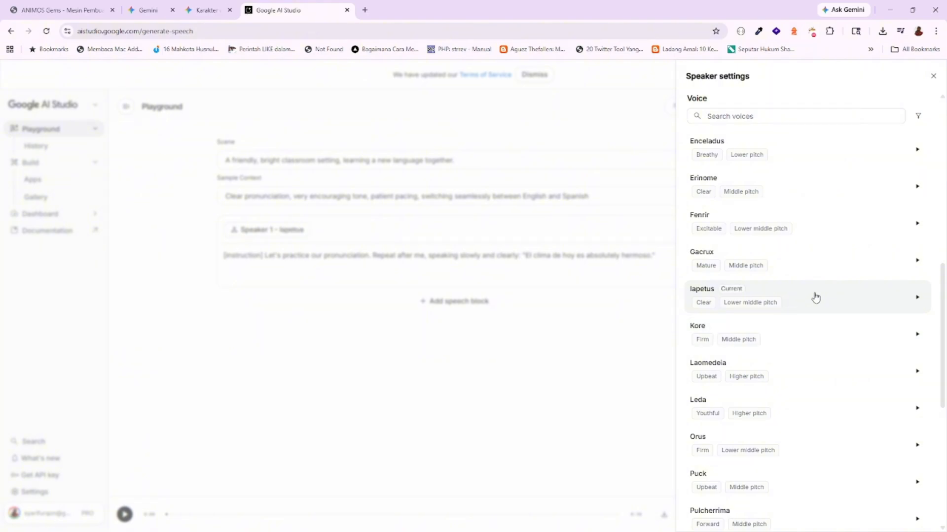
{"action": "left_click", "coordinate": [626, 321]}
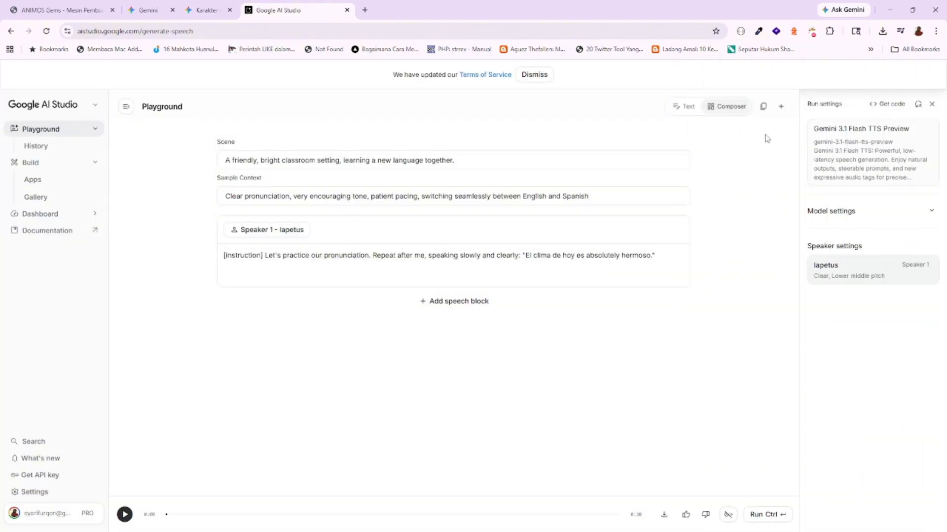
Examine the Director's note style options available for Speaker 1, keeping the current style.
{"action": "left_click", "coordinate": [856, 266]}
{"action": "left_click", "coordinate": [744, 196]}
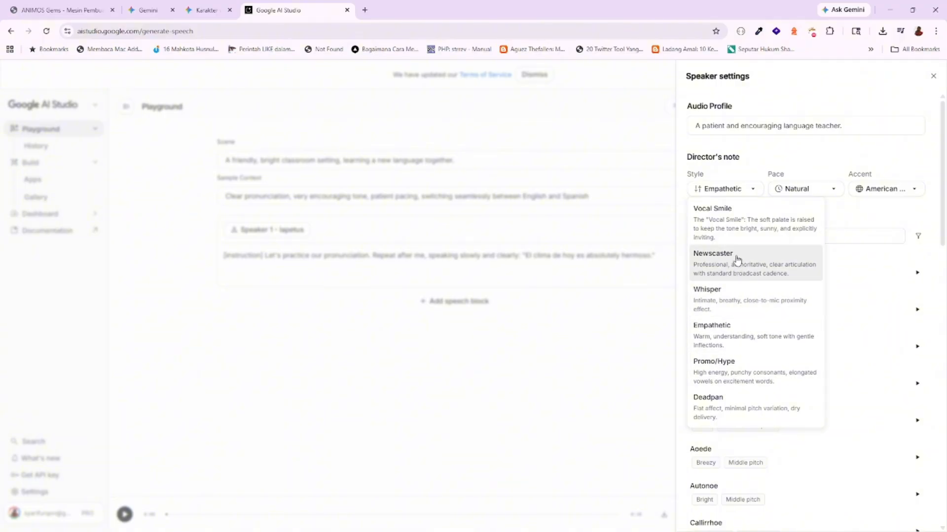
{"action": "left_click", "coordinate": [750, 176]}
{"action": "left_click", "coordinate": [515, 331]}
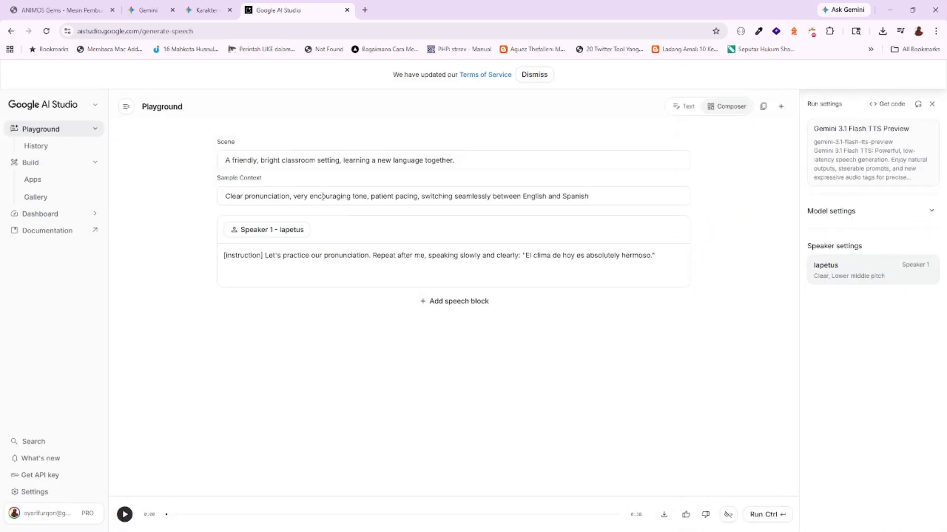
Clear the Sample Context text of the speech setup.
{"action": "double_click", "coordinate": [319, 196]}
{"action": "triple_click", "coordinate": [319, 197]}
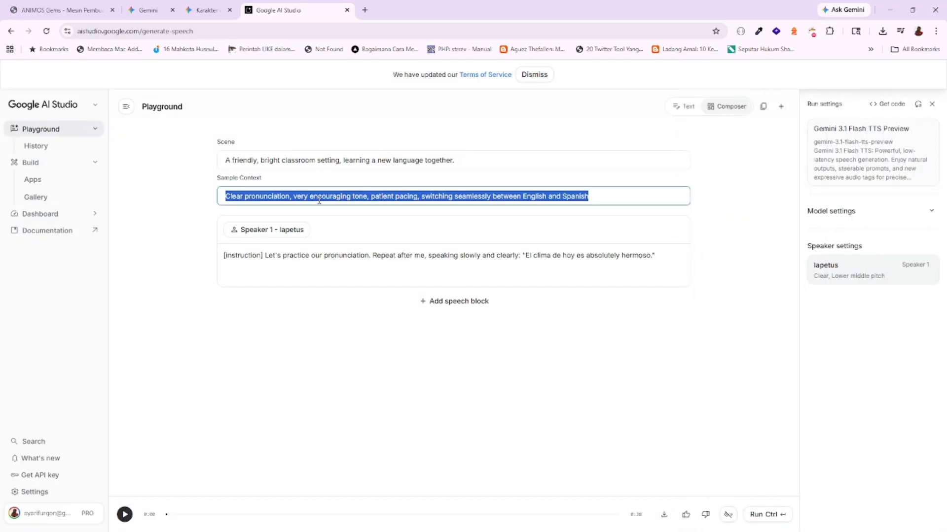
{"action": "key", "text": "BackSpace"}
{"action": "left_click", "coordinate": [336, 323]}
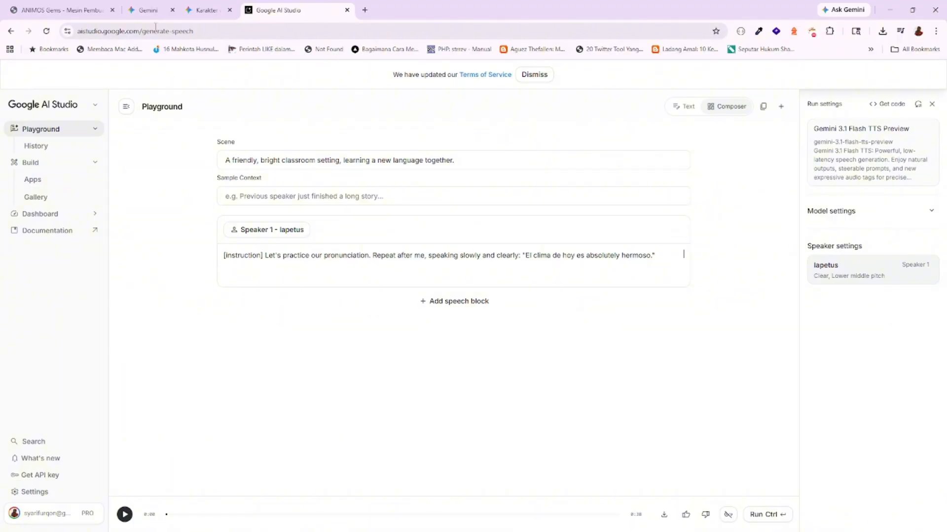
Copy the Full Script Narasi (Voiceover) from the Gemini chat and replace Speaker 1's sample text in Google AI Studio with it.
{"action": "left_click", "coordinate": [206, 12]}
{"action": "left_click", "coordinate": [287, 229]}
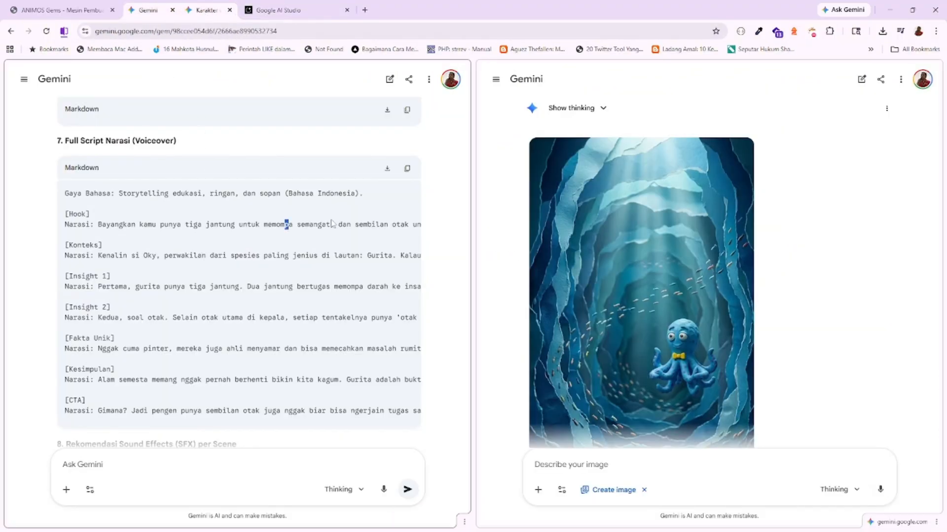
{"action": "left_click", "coordinate": [343, 218]}
{"action": "left_click", "coordinate": [407, 169]}
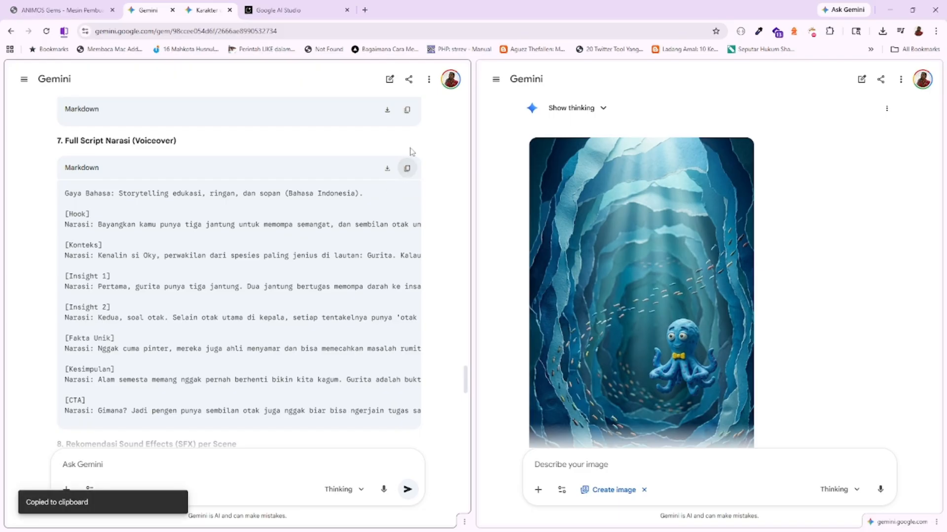
{"action": "left_click", "coordinate": [279, 10]}
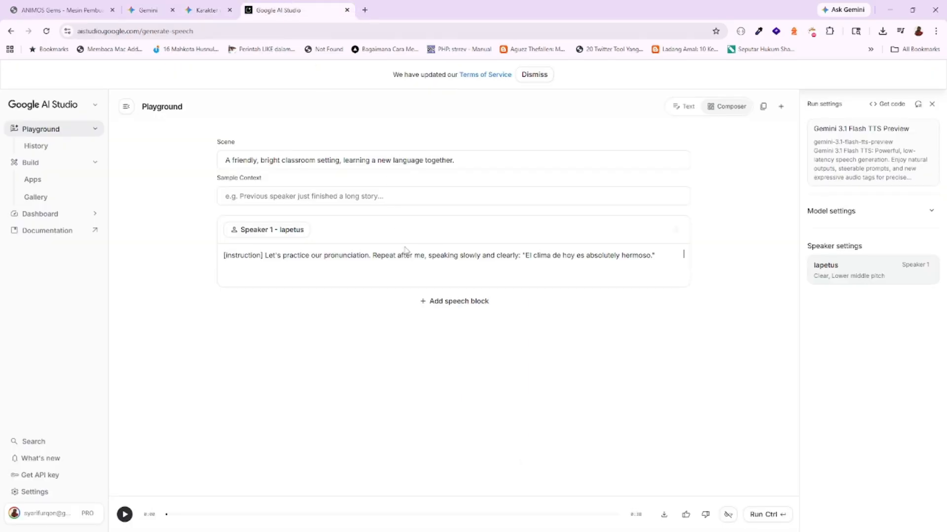
{"action": "triple_click", "coordinate": [360, 253]}
{"action": "key", "text": "ctrl+v"}
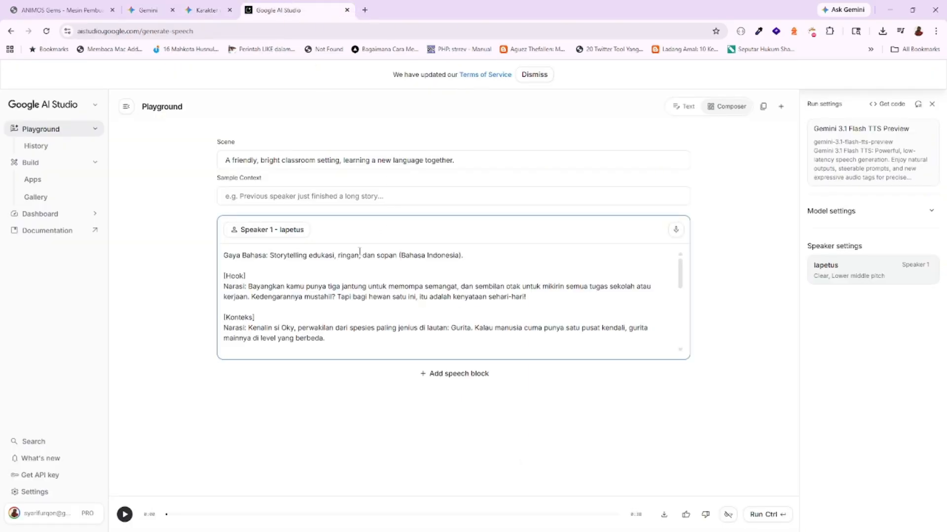
Delete the "Gaya Bahasa" line and the [Hook] heading with its "Narasi:" label from the script.
{"action": "double_click", "coordinate": [360, 252]}
{"action": "triple_click", "coordinate": [360, 254]}
{"action": "key", "text": "BackSpace"}
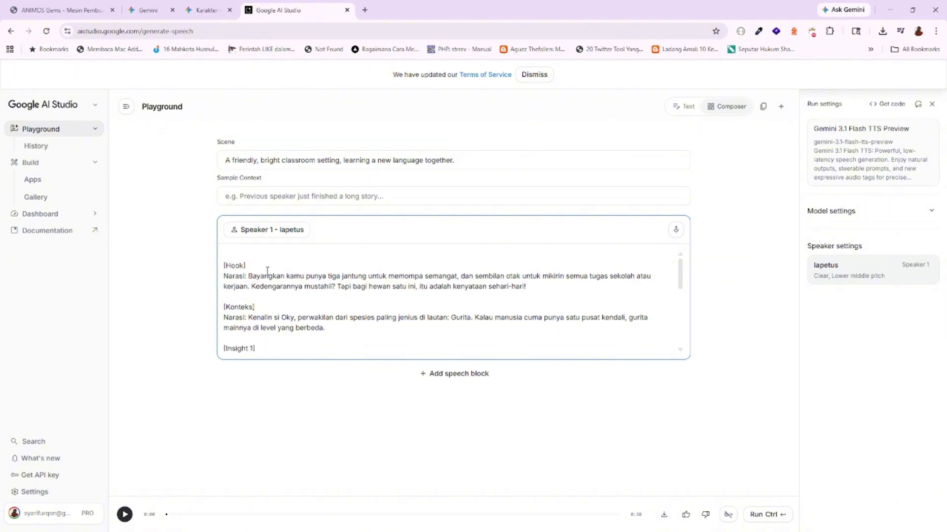
{"action": "left_click_drag", "start_coordinate": [247, 276], "coordinate": [223, 258]}
{"action": "key", "text": "BackSpace"}
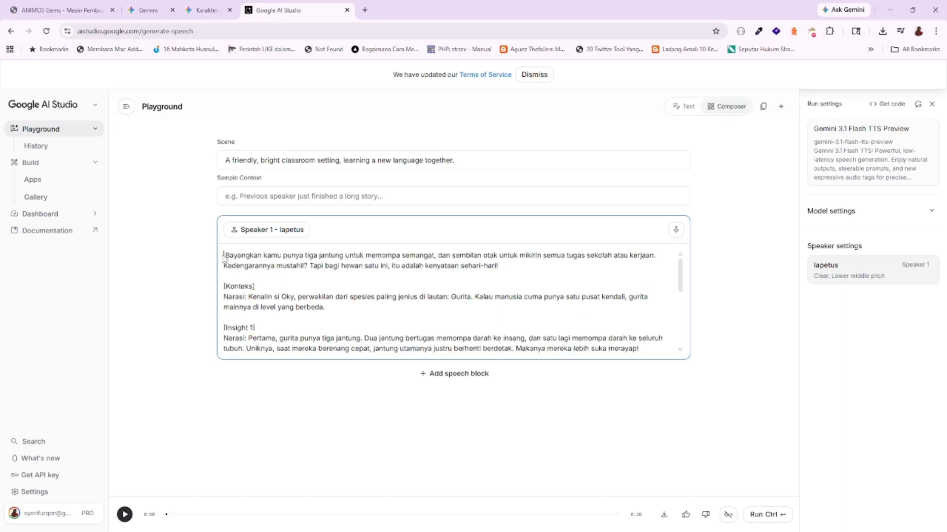
Remove the [Konteks] and [Insight 1] headings with their "Narasi:" labels, keeping a blank line between paragraphs.
{"action": "left_click_drag", "start_coordinate": [248, 296], "coordinate": [225, 277]}
{"action": "key", "text": "BackSpace"}
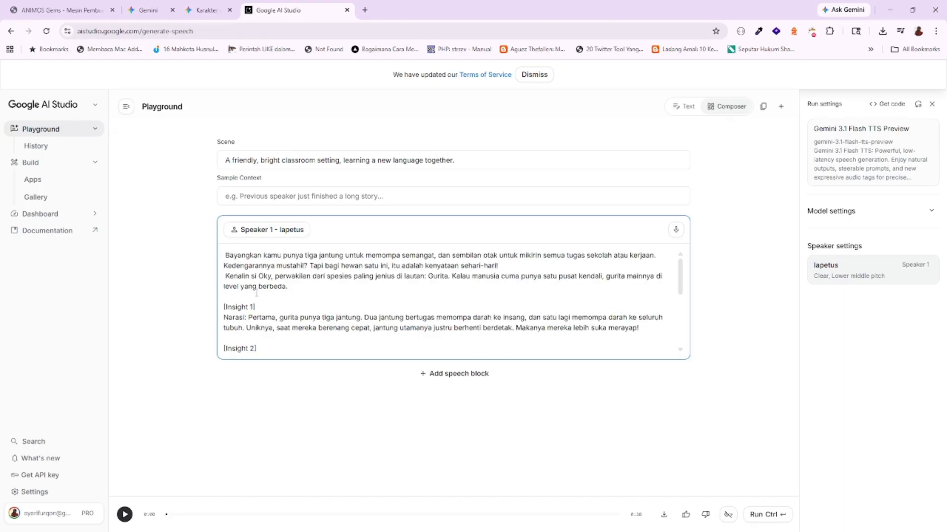
{"action": "key", "text": "Return"}
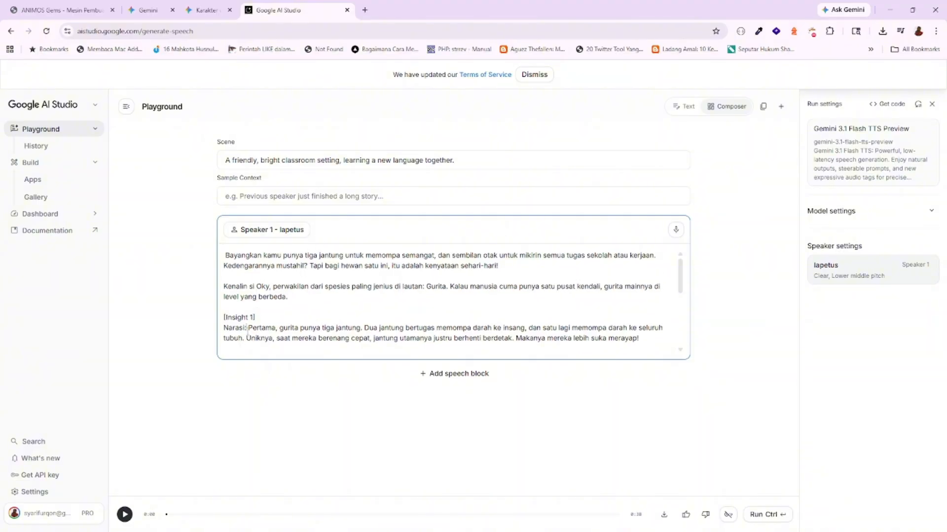
{"action": "left_click_drag", "start_coordinate": [247, 327], "coordinate": [223, 316]}
{"action": "key", "text": "BackSpace"}
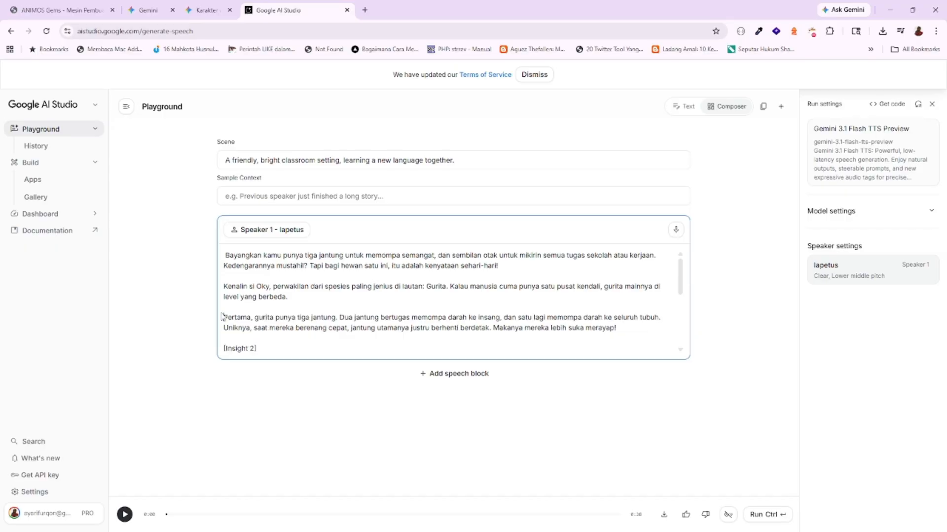
Remove the [Insight 2] and [Fakta Unik] headings with their "Narasi:" labels, keeping the paragraphs separated by a blank line.
{"action": "scroll", "coordinate": [264, 347], "scroll_direction": "down", "scroll_amount": 2}
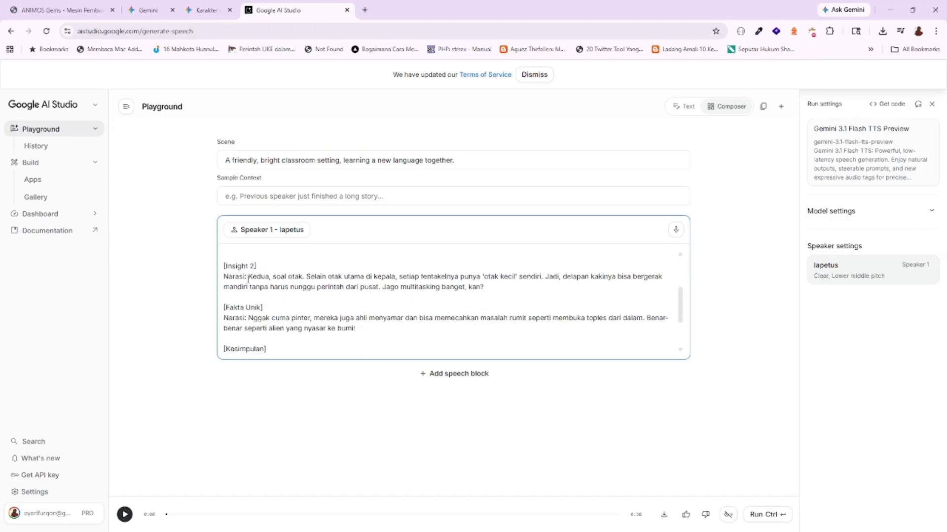
{"action": "left_click_drag", "start_coordinate": [248, 277], "coordinate": [220, 267]}
{"action": "key", "text": "BackSpace"}
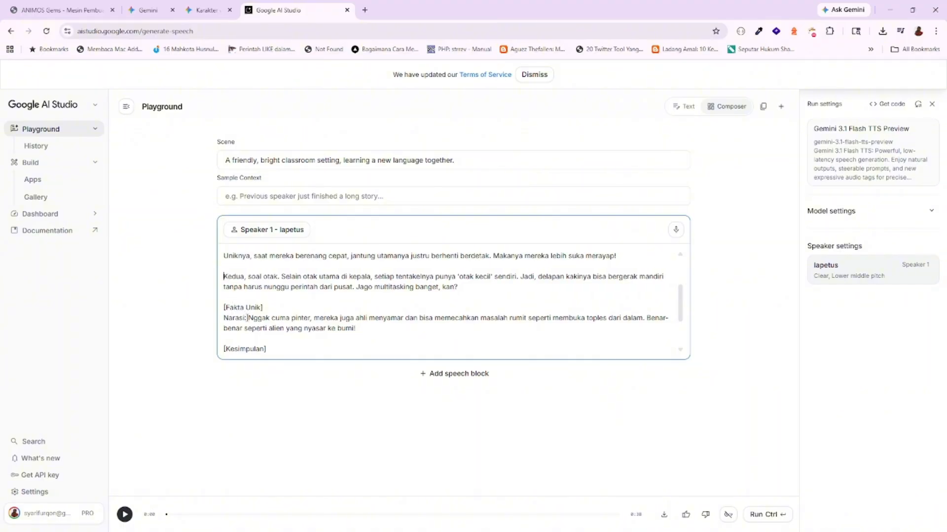
{"action": "left_click_drag", "start_coordinate": [249, 318], "coordinate": [221, 298]}
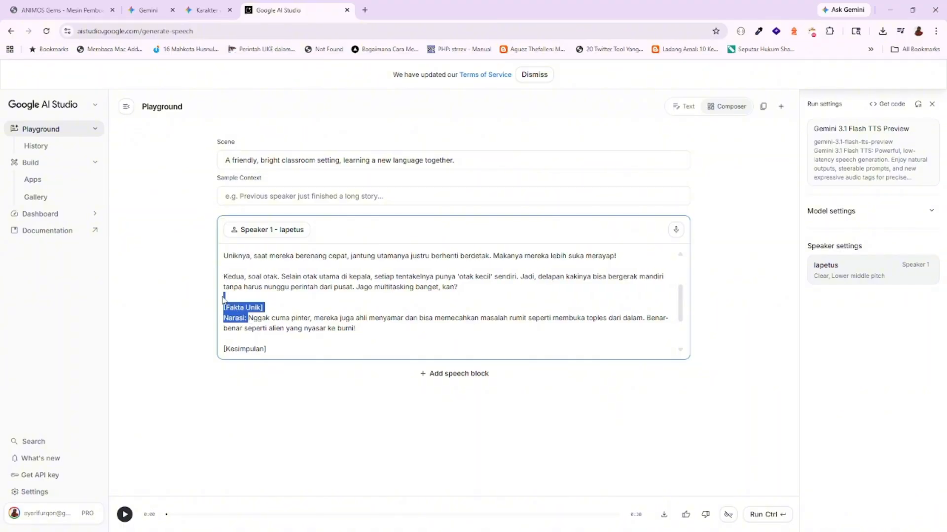
{"action": "key", "text": "BackSpace"}
{"action": "key", "text": "Return"}
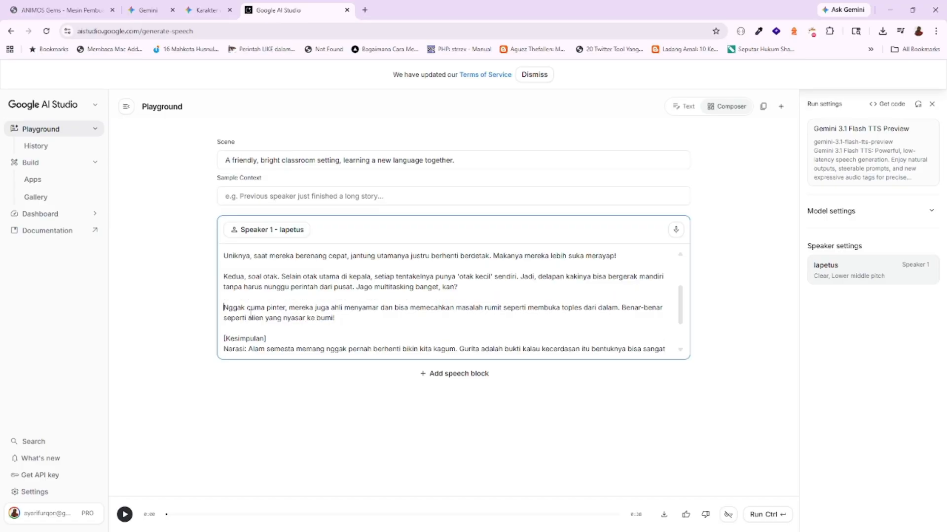
Remove the [Kesimpulan] and [CTA] headings with their "Narasi:" labels from the end of the script.
{"action": "scroll", "coordinate": [250, 311], "scroll_direction": "down", "scroll_amount": 1}
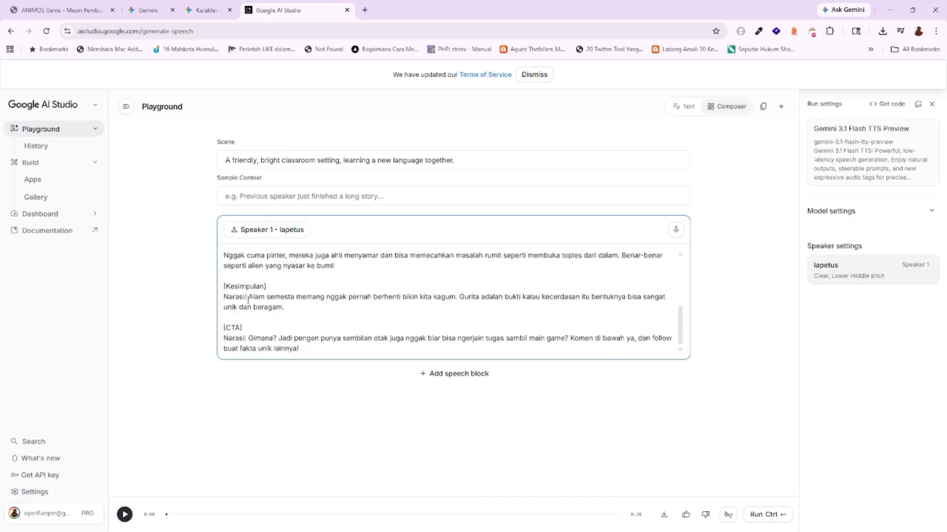
{"action": "left_click_drag", "start_coordinate": [246, 297], "coordinate": [223, 288]}
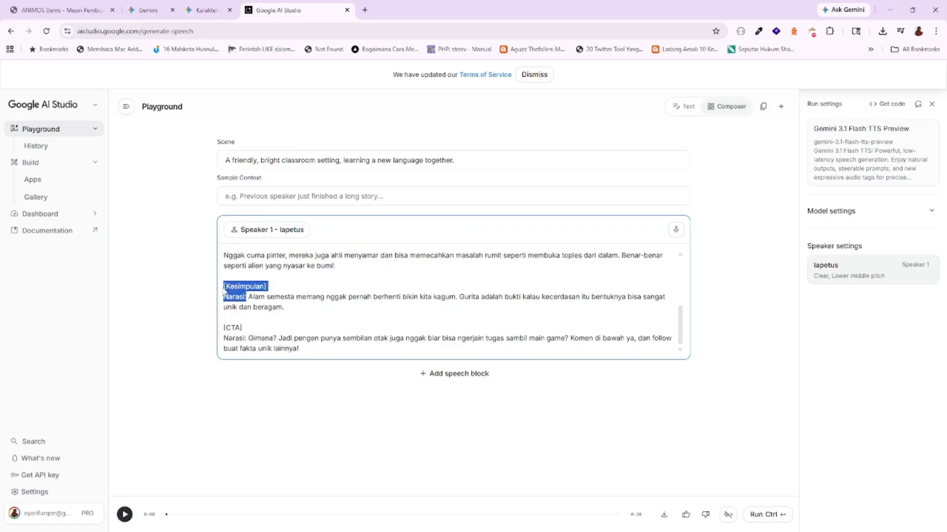
{"action": "key", "text": "BackSpace"}
{"action": "key", "text": "Delete"}
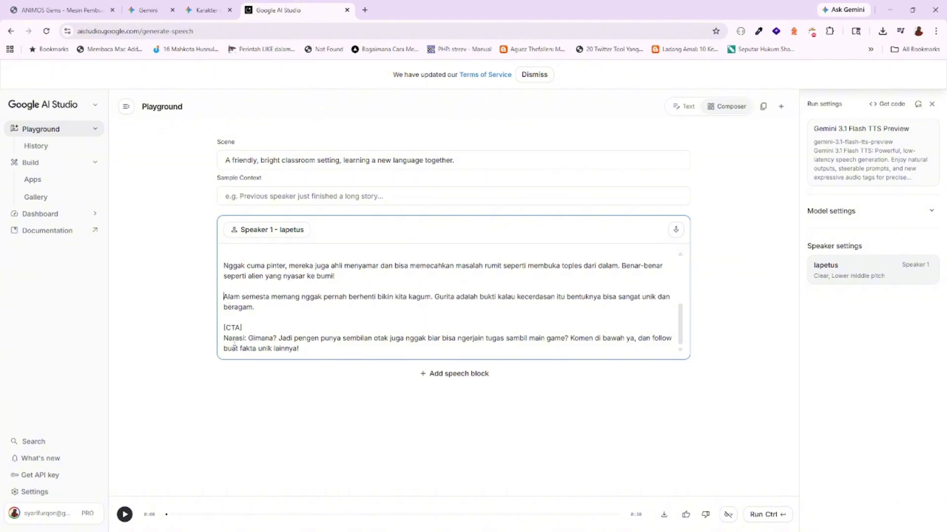
{"action": "left_click_drag", "start_coordinate": [248, 338], "coordinate": [224, 320]}
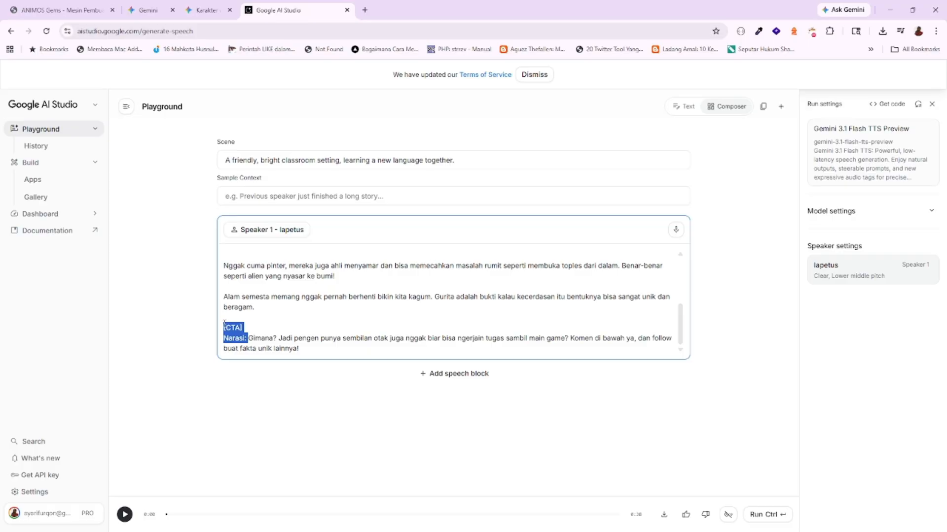
{"action": "key", "text": "BackSpace"}
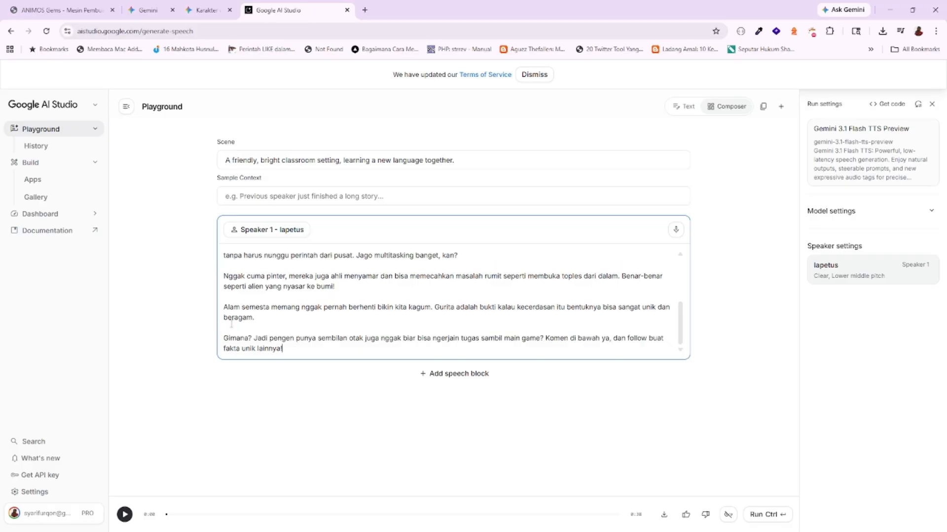
Check the cleaned script from start to end, generate the speech and follow the text during playback.
{"action": "scroll", "coordinate": [231, 324], "scroll_direction": "up", "scroll_amount": 5}
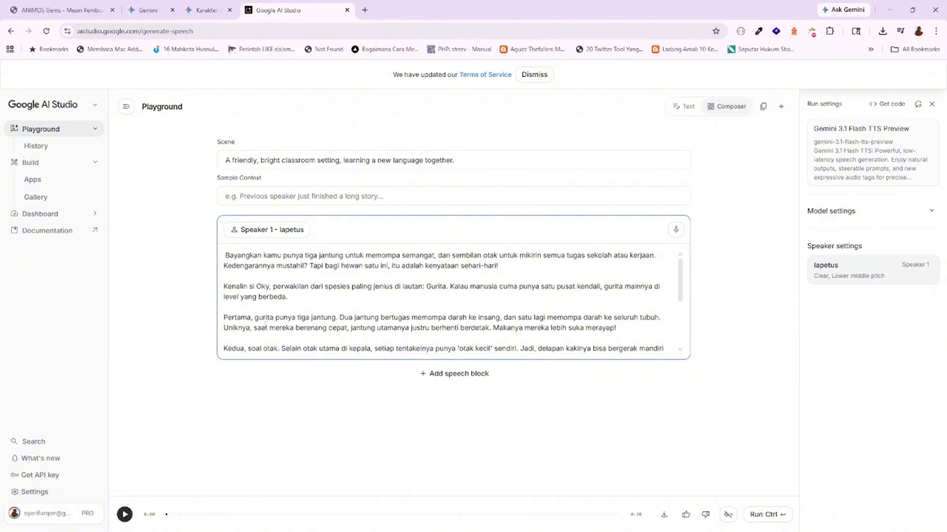
{"action": "scroll", "coordinate": [266, 326], "scroll_direction": "down", "scroll_amount": 5}
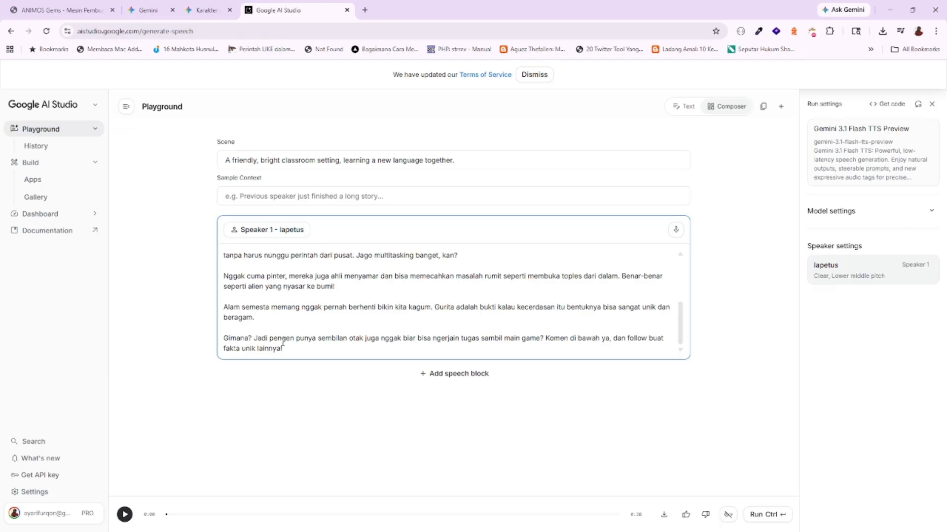
{"action": "left_click", "coordinate": [373, 417]}
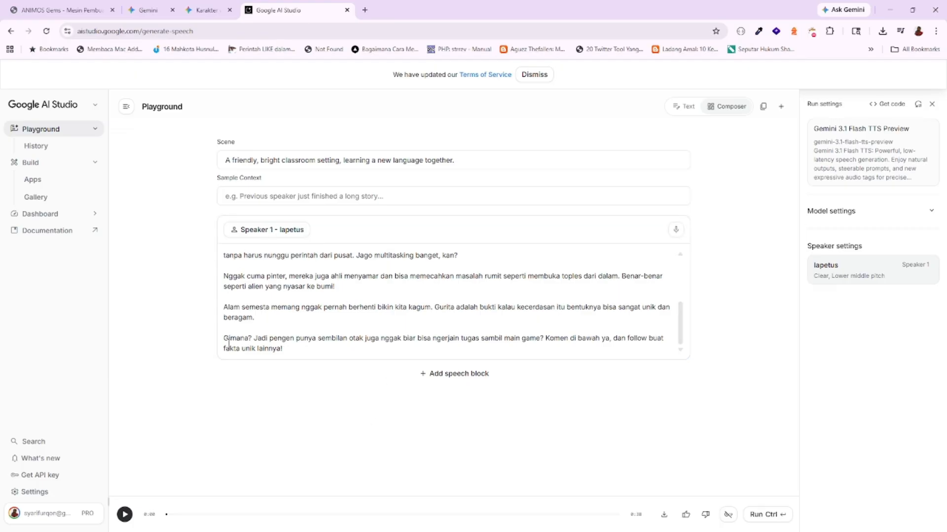
{"action": "left_click", "coordinate": [765, 521]}
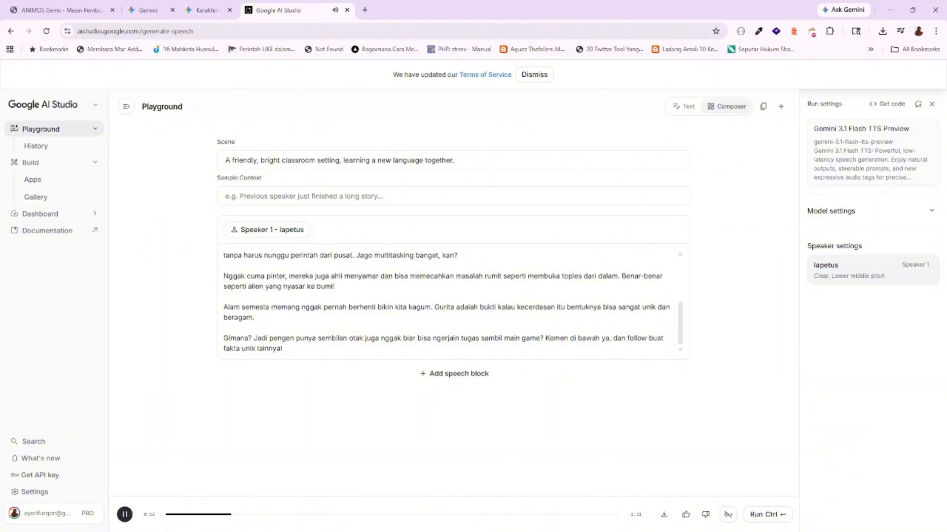
{"action": "scroll", "coordinate": [575, 334], "scroll_direction": "up", "scroll_amount": 10}
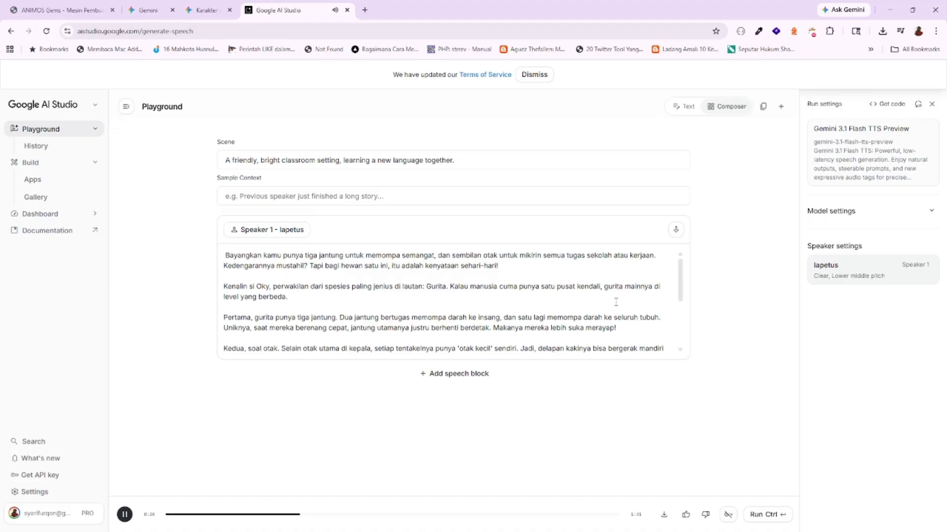
Look through the script during playback, stop the audio and download the generated speech file.
{"action": "left_click", "coordinate": [680, 298]}
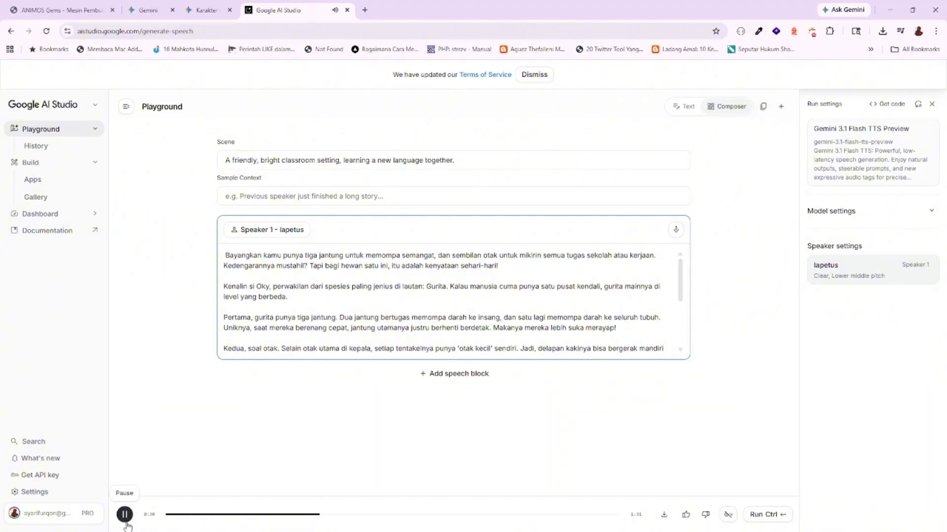
{"action": "scroll", "coordinate": [331, 325], "scroll_direction": "down", "scroll_amount": 2}
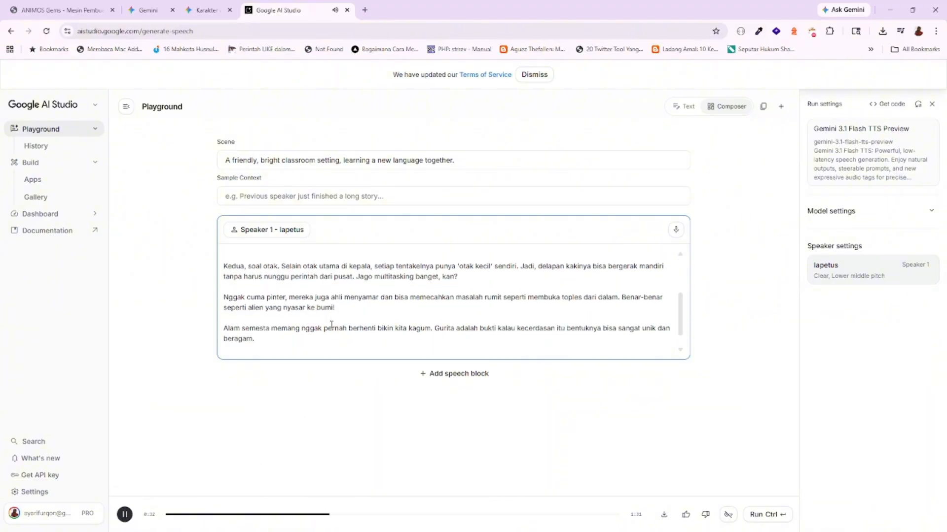
{"action": "scroll", "coordinate": [331, 325], "scroll_direction": "up", "scroll_amount": 3}
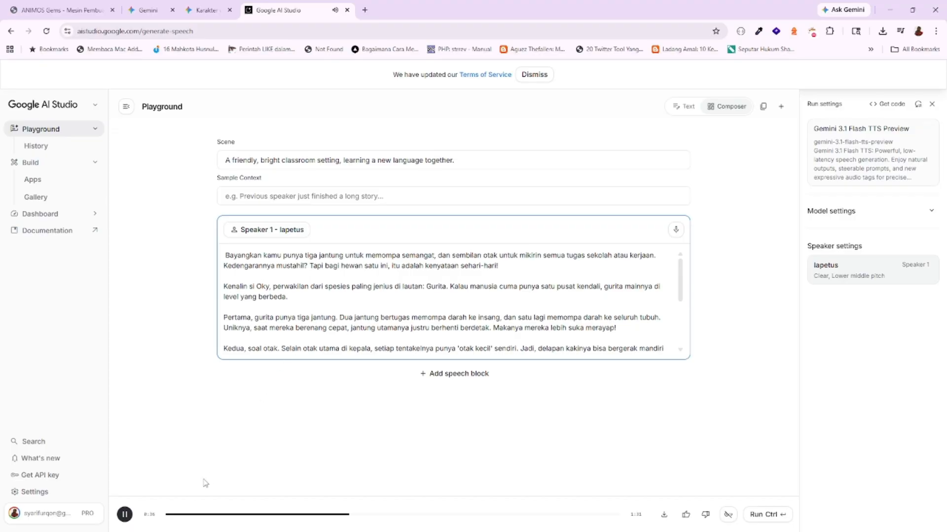
{"action": "left_click", "coordinate": [127, 520]}
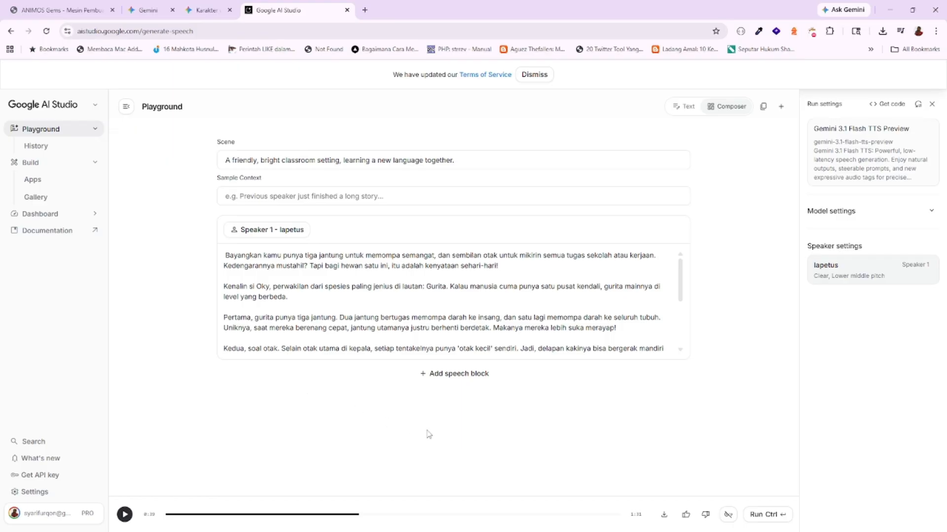
{"action": "left_click", "coordinate": [665, 521]}
Switch back to the Gemini chats and look over the generated Oky scene images and their prompts.
{"action": "left_click", "coordinate": [202, 10]}
{"action": "scroll", "coordinate": [621, 301], "scroll_direction": "down", "scroll_amount": 3}
{"action": "scroll", "coordinate": [621, 301], "scroll_direction": "up", "scroll_amount": 6}
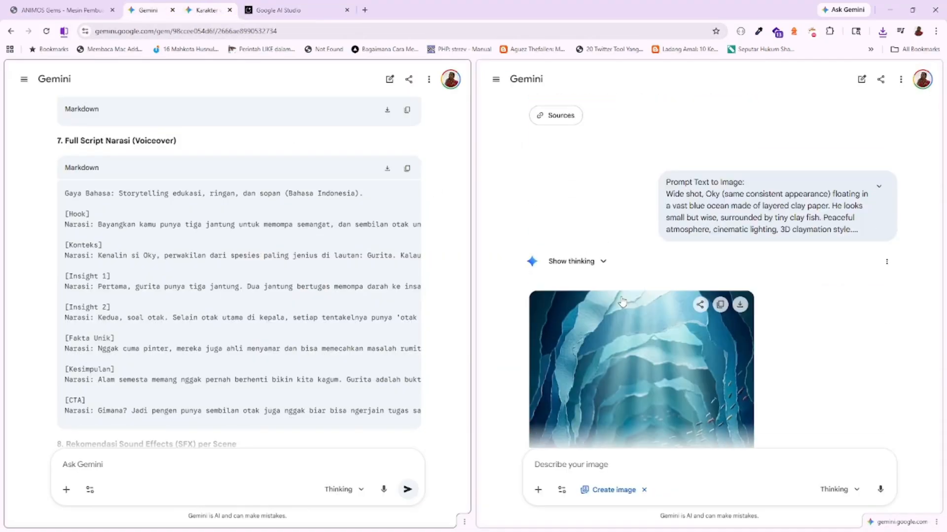
{"action": "scroll", "coordinate": [621, 300], "scroll_direction": "down", "scroll_amount": 8}
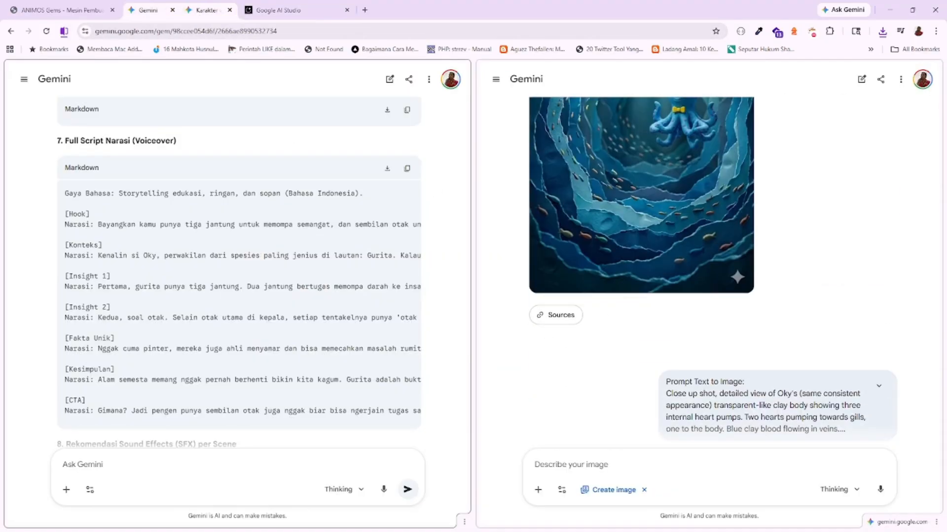
Switch to the Gurita folder in File Explorer and show its files as extra large icons with the preview pane.
{"action": "key", "text": "alt+Tab"}
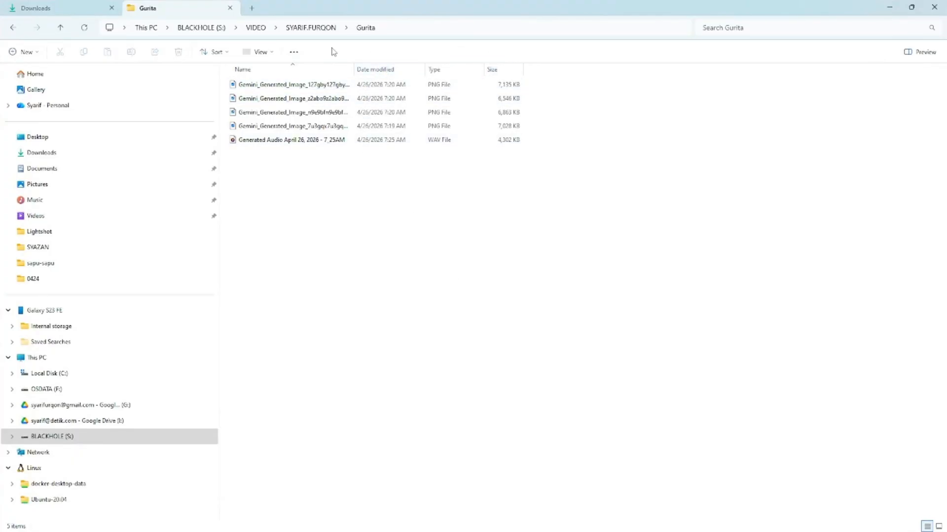
{"action": "left_click", "coordinate": [264, 53]}
{"action": "left_click", "coordinate": [293, 93]}
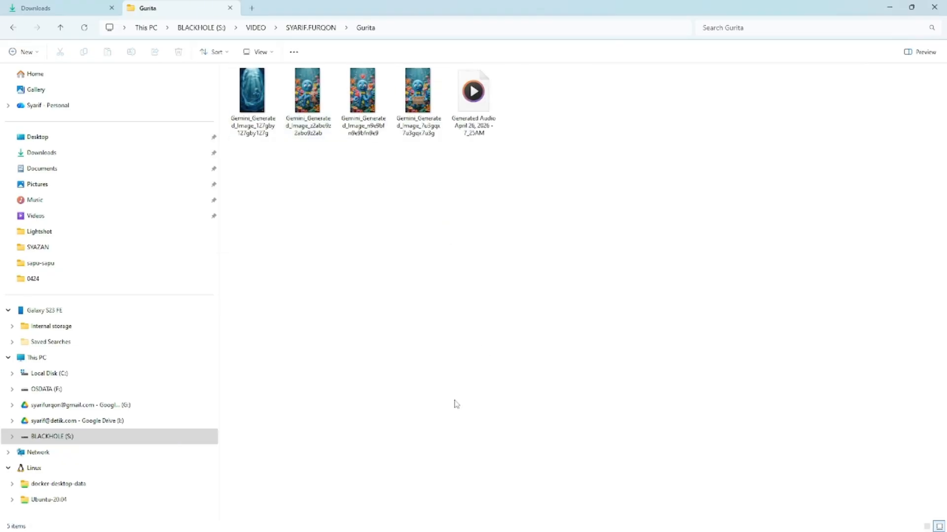
{"action": "left_click", "coordinate": [917, 53]}
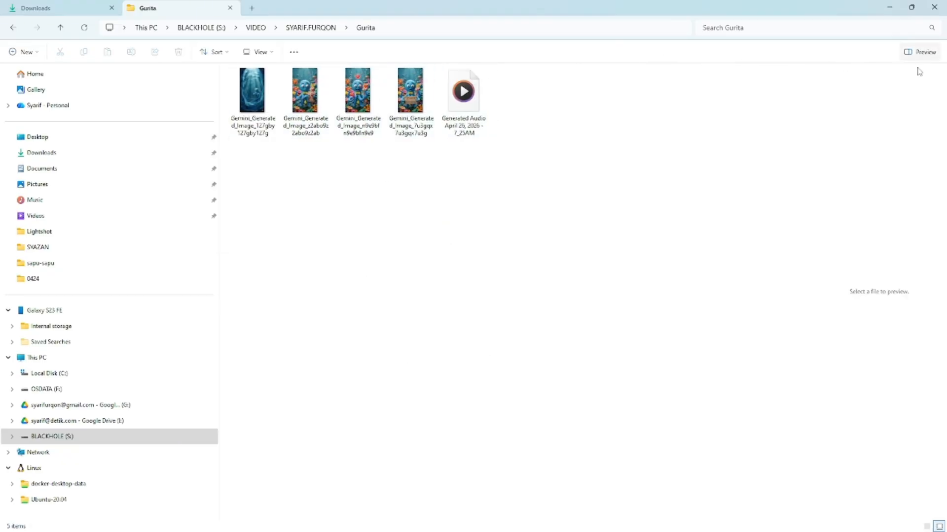
{"action": "left_click", "coordinate": [271, 53]}
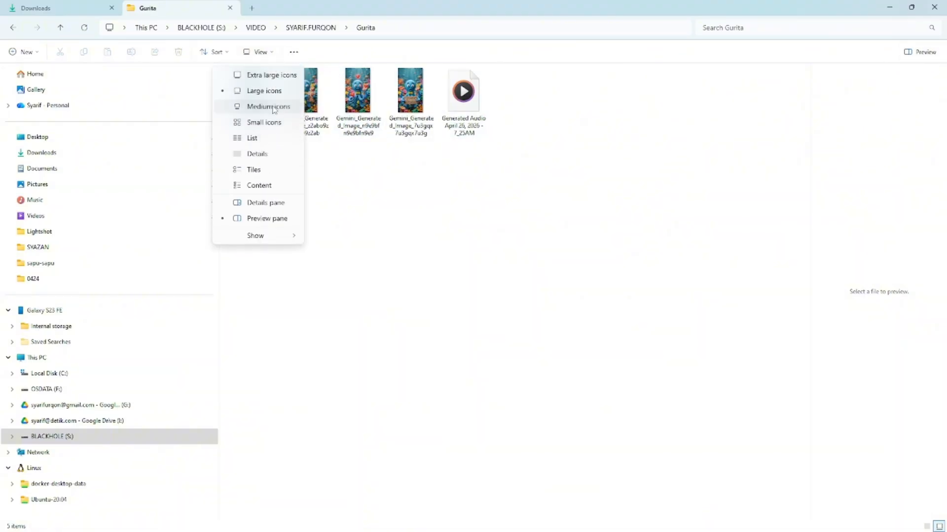
{"action": "left_click", "coordinate": [269, 74]}
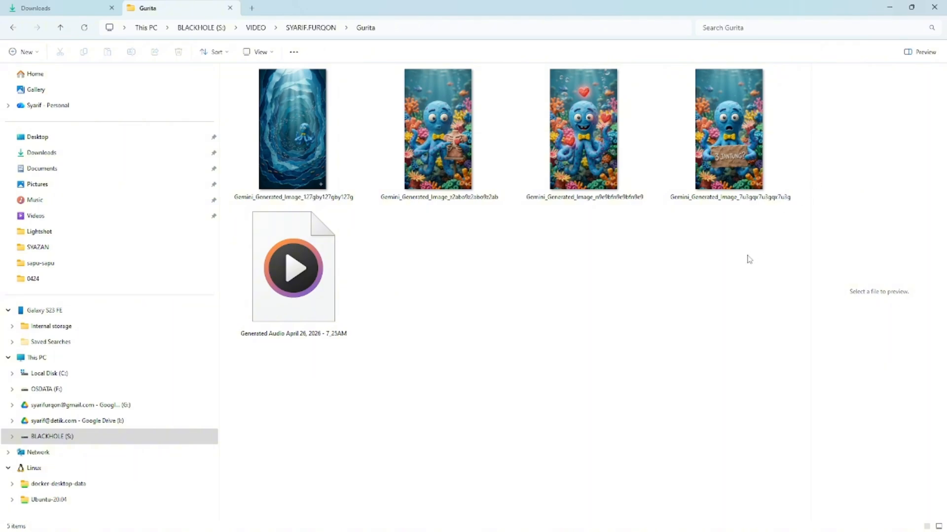
View the wide underwater Oky image at full window size to check for the Gemini watermark, and return to the browser.
{"action": "left_click", "coordinate": [295, 137]}
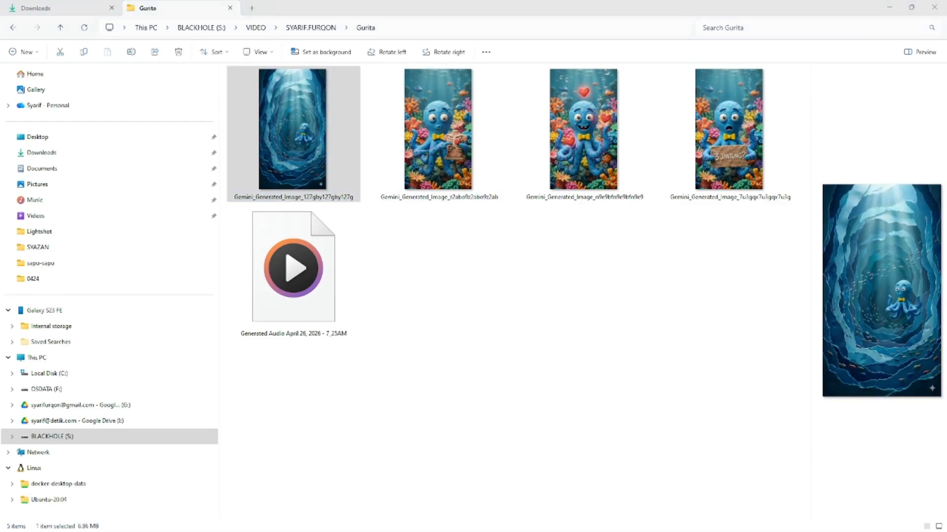
{"action": "key", "text": "Return"}
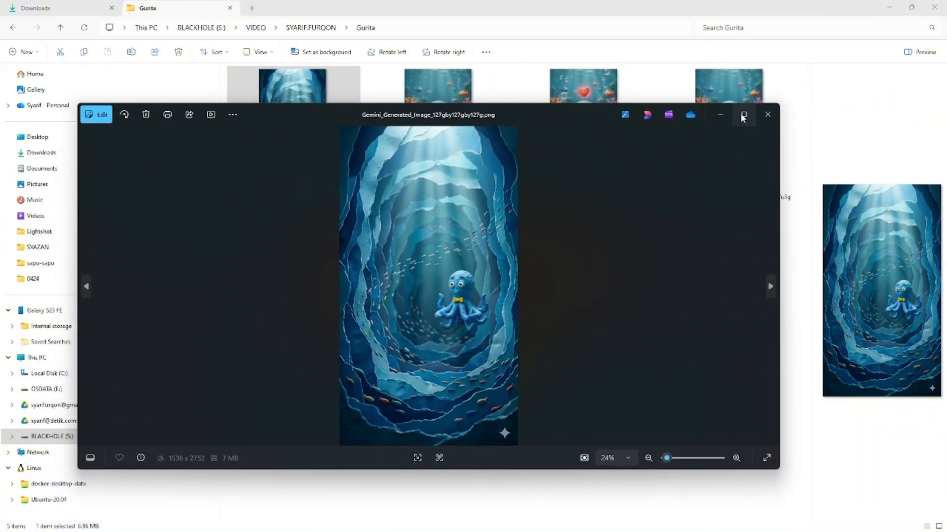
{"action": "left_click", "coordinate": [742, 113]}
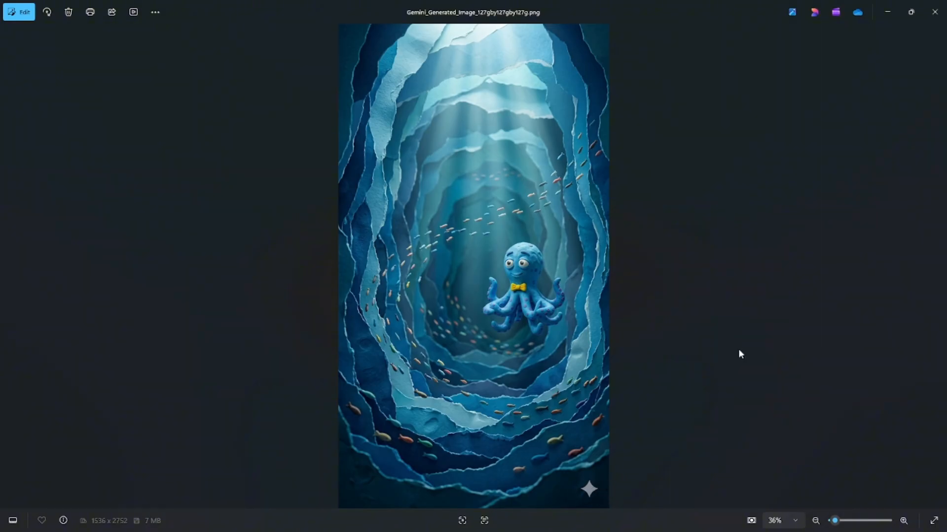
{"action": "left_click", "coordinate": [890, 20]}
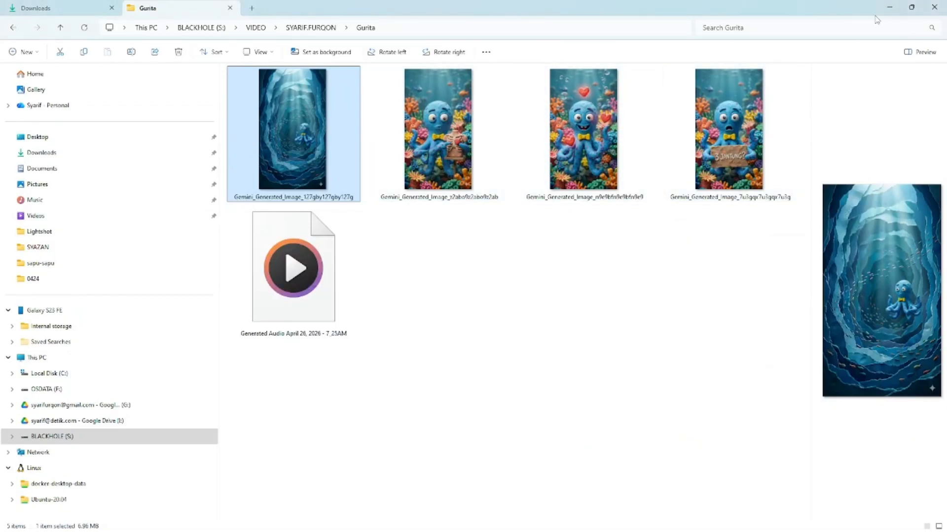
{"action": "left_click", "coordinate": [890, 7]}
Open pilio.ai in a new browser tab and go to its Remove Gemini Watermark tool.
{"action": "key", "text": "ctrl+t"}
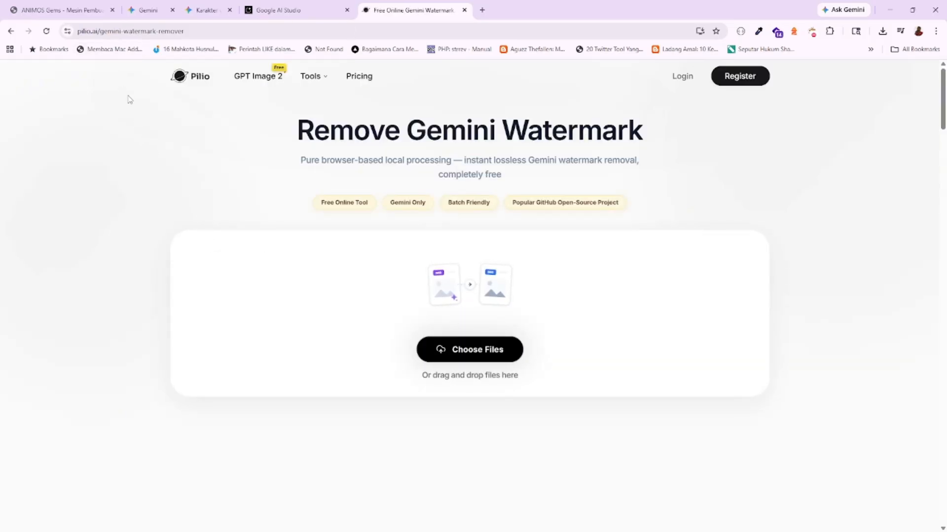
{"action": "left_click_drag", "start_coordinate": [101, 35], "coordinate": [197, 33]}
{"action": "key", "text": "BackSpace"}
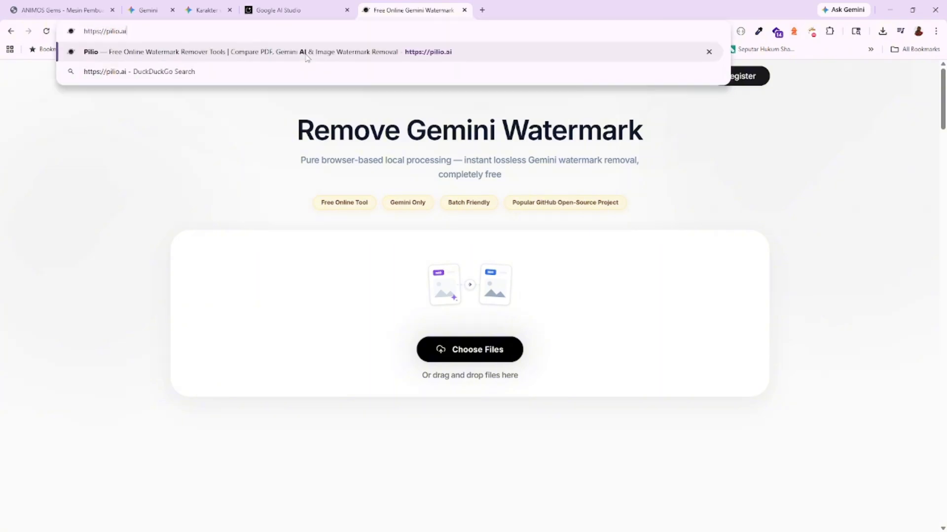
{"action": "left_click", "coordinate": [305, 54]}
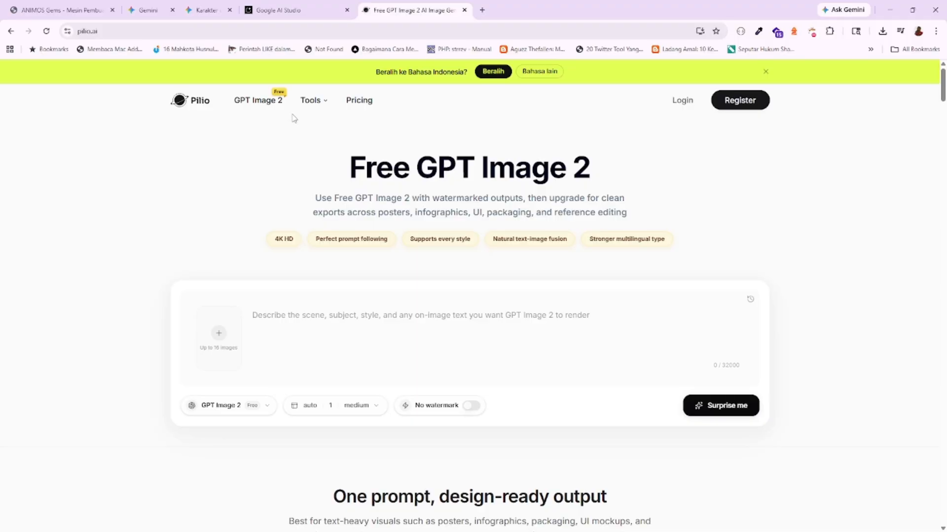
{"action": "mouse_move", "coordinate": [312, 106]}
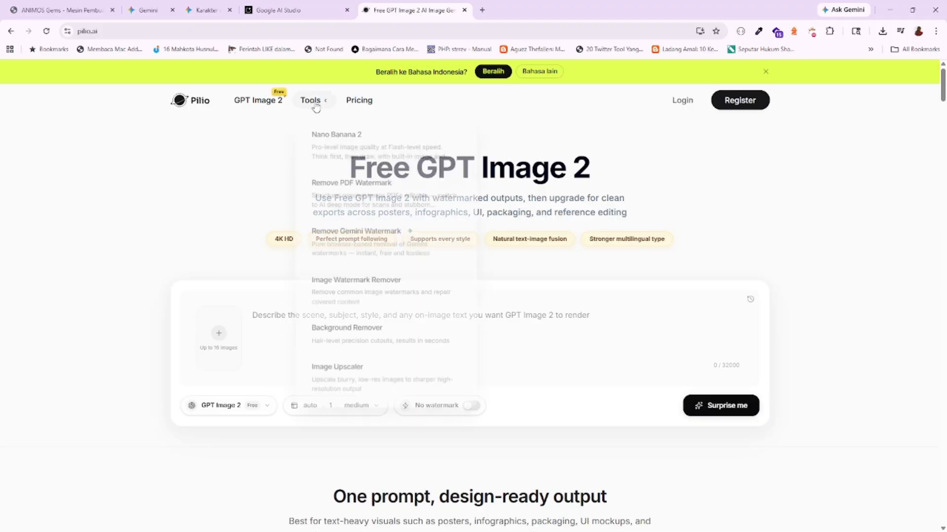
{"action": "left_click", "coordinate": [364, 254]}
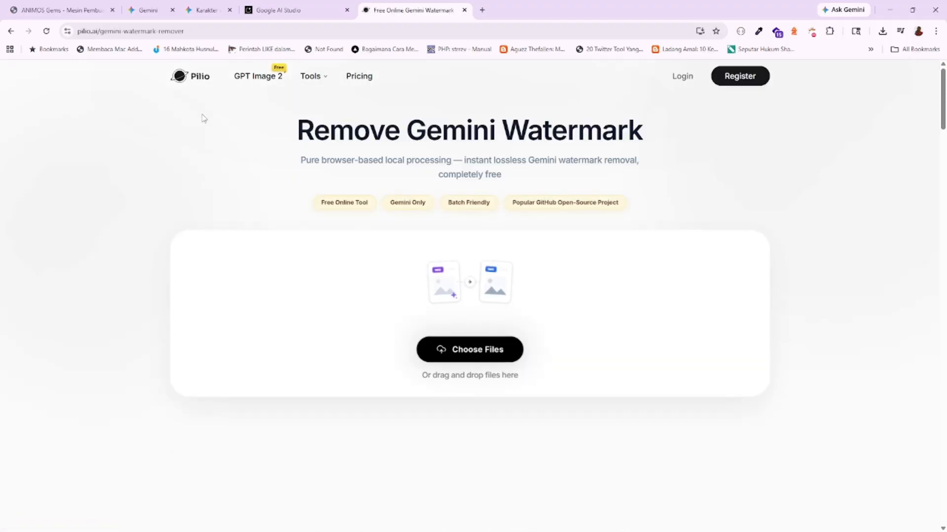
Upload all four Gemini images from the Gurita folder for watermark removal and download all the cleaned results.
{"action": "left_click", "coordinate": [462, 355]}
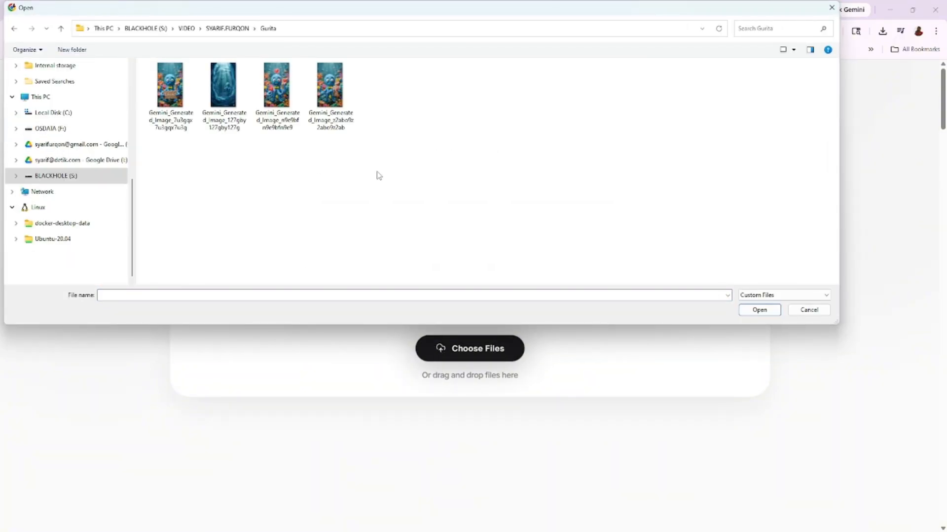
{"action": "left_click_drag", "start_coordinate": [379, 175], "coordinate": [161, 83]}
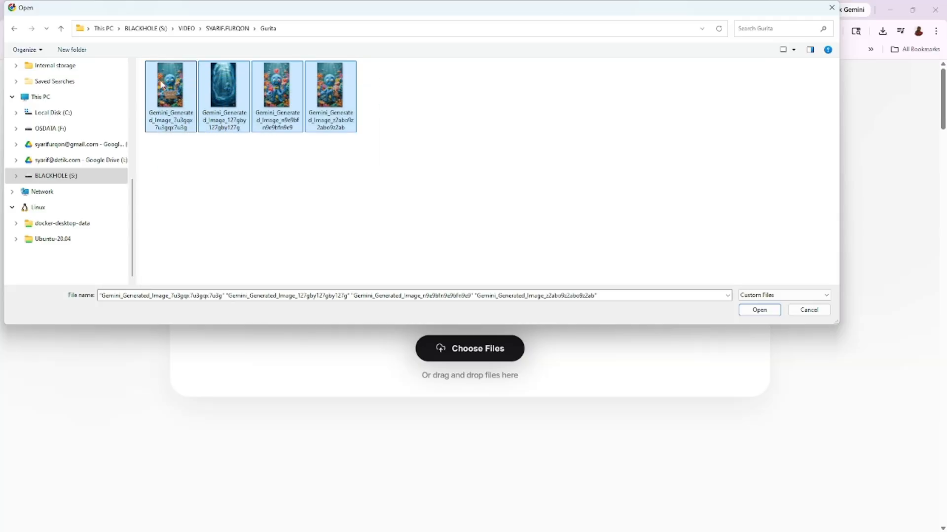
{"action": "left_click", "coordinate": [758, 310]}
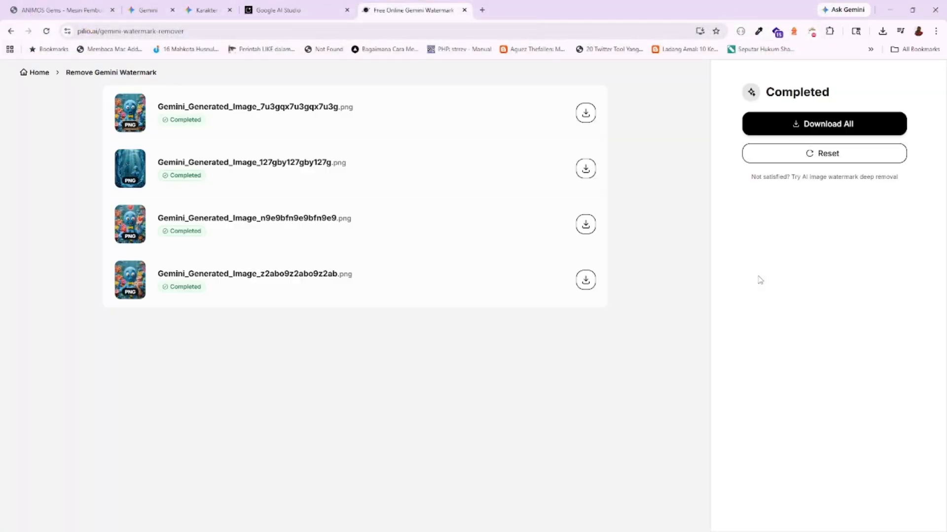
{"action": "left_click", "coordinate": [832, 132]}
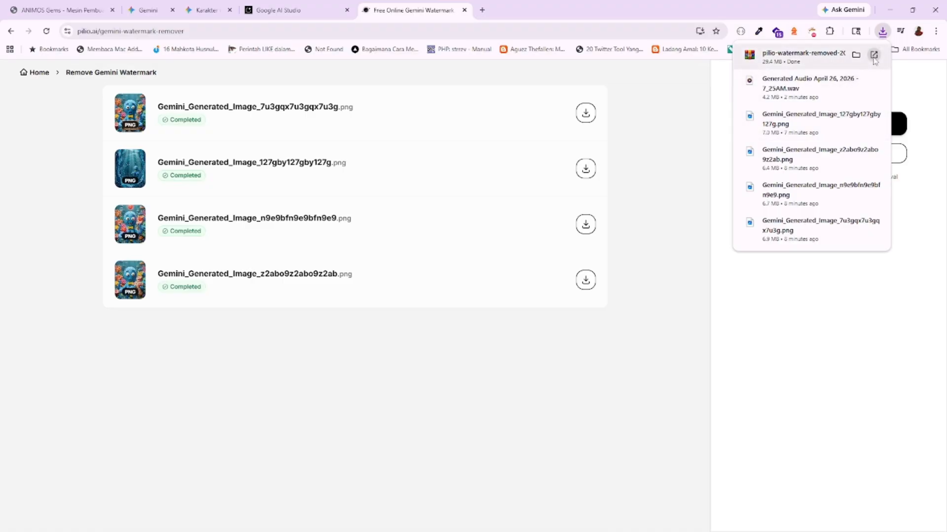
Locate the downloaded pilio-watermark-removed archive in the Downloads folder and extract all its files.
{"action": "left_click", "coordinate": [874, 55]}
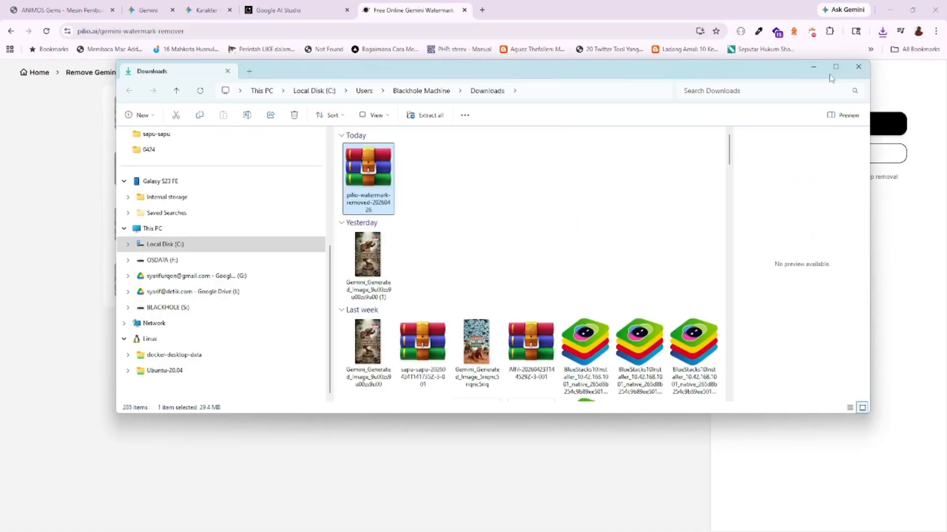
{"action": "left_click", "coordinate": [835, 67]}
{"action": "right_click", "coordinate": [254, 130]}
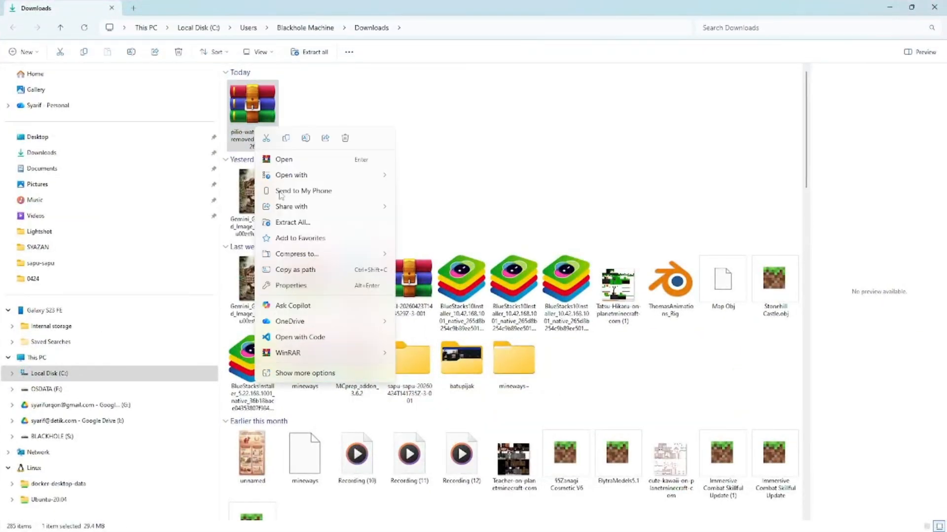
{"action": "left_click", "coordinate": [306, 226]}
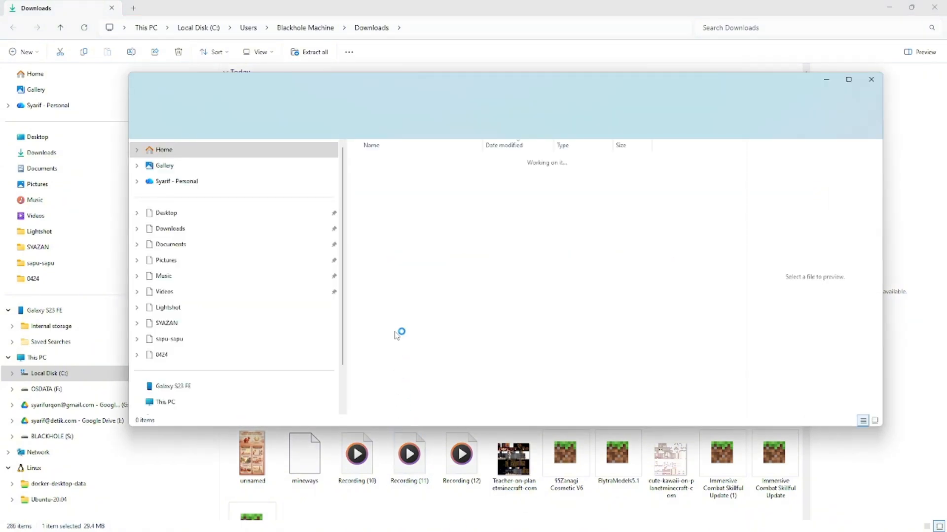
Maximize the extracted folder's window and show the cleaned images as extra large icons.
{"action": "left_click", "coordinate": [848, 79]}
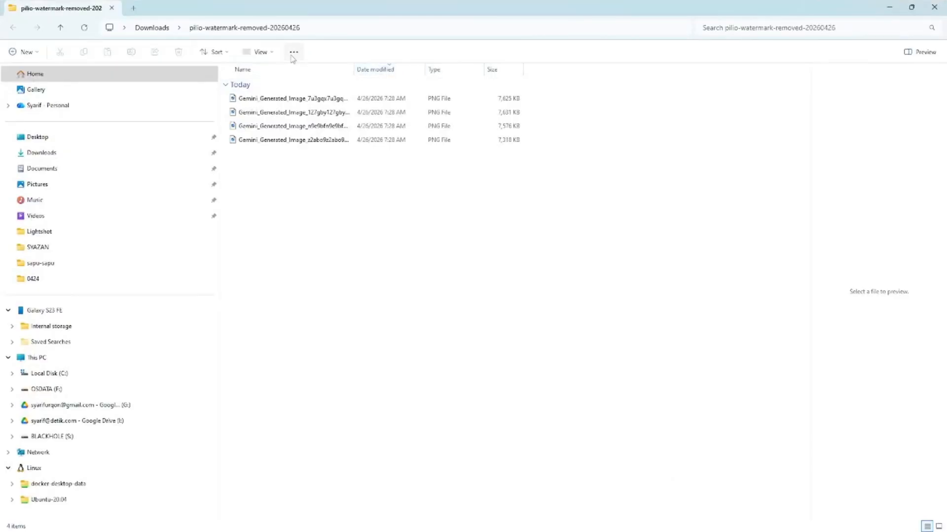
{"action": "left_click", "coordinate": [258, 52]}
{"action": "left_click", "coordinate": [264, 91]}
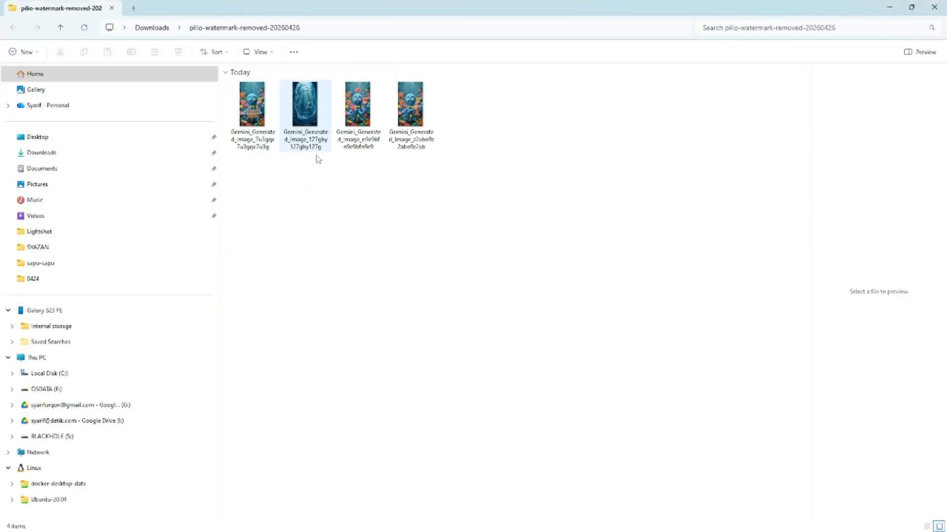
{"action": "left_click", "coordinate": [261, 52]}
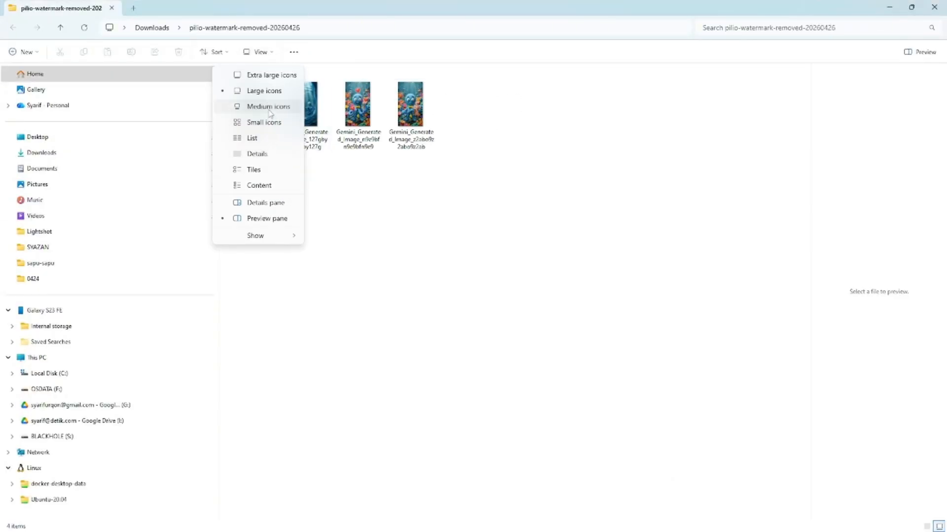
{"action": "left_click", "coordinate": [266, 73]}
View the cleaned "3 JANTUNG?" image enlarged to check the watermark removal, and close the viewer and folder windows.
{"action": "left_click", "coordinate": [322, 171]}
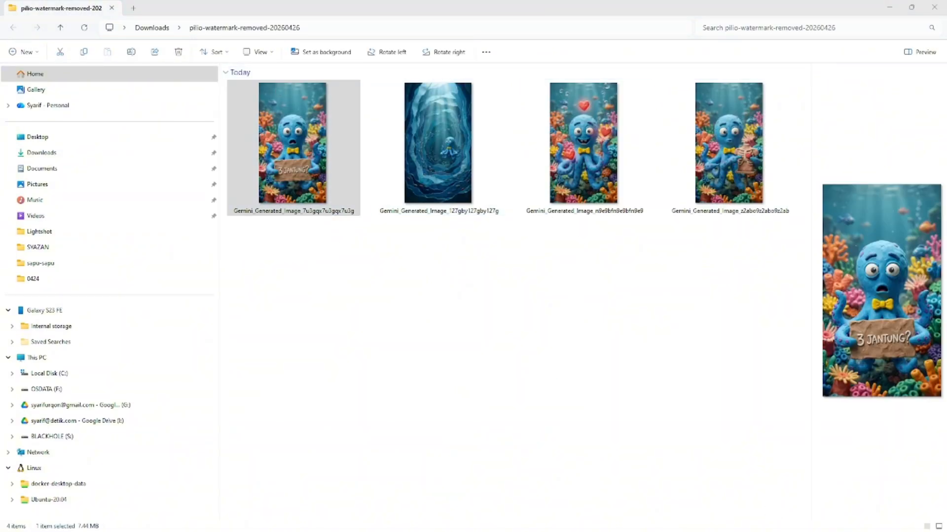
{"action": "key", "text": "Return"}
{"action": "left_click", "coordinate": [725, 178]}
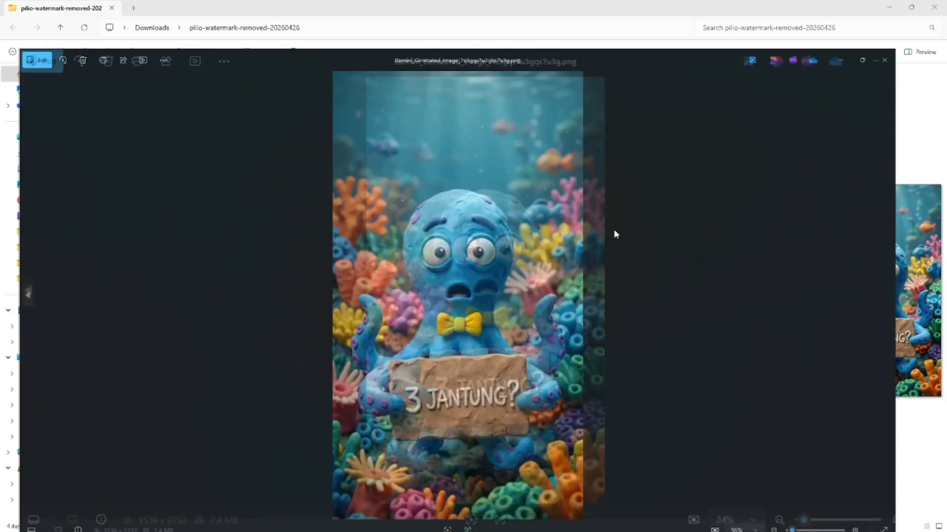
{"action": "left_click", "coordinate": [935, 12]}
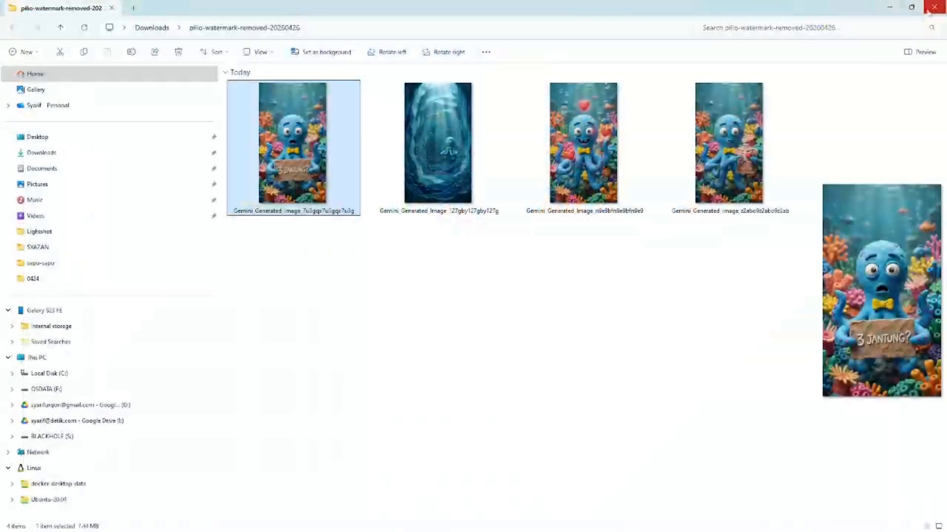
{"action": "left_click", "coordinate": [934, 6]}
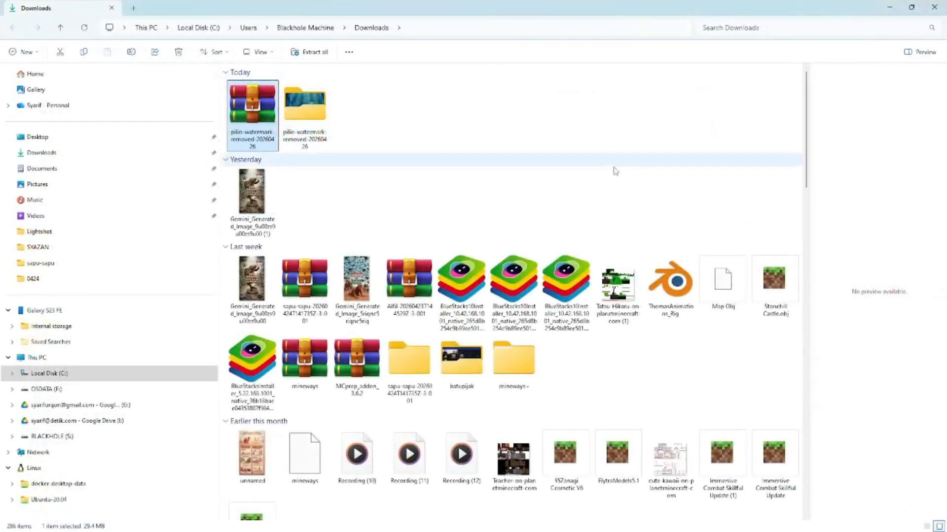
{"action": "left_click", "coordinate": [933, 7]}
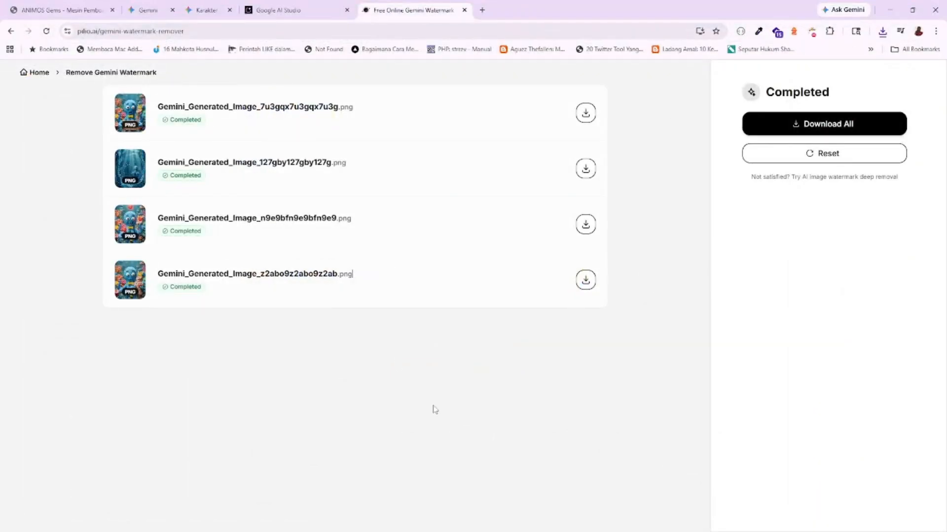
Switch to CapCut and examine the Pro membership details and the credits balance.
{"action": "left_click", "coordinate": [301, 13]}
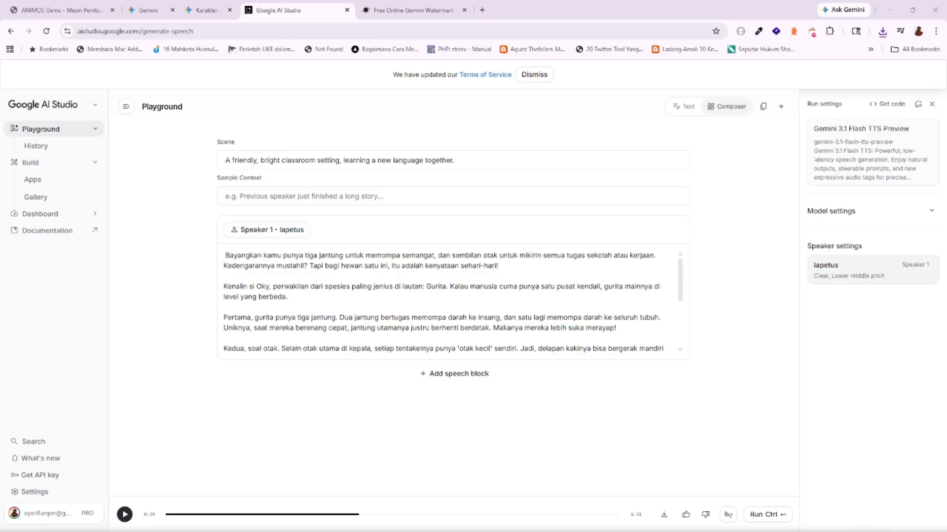
{"action": "left_click", "coordinate": [913, 13]}
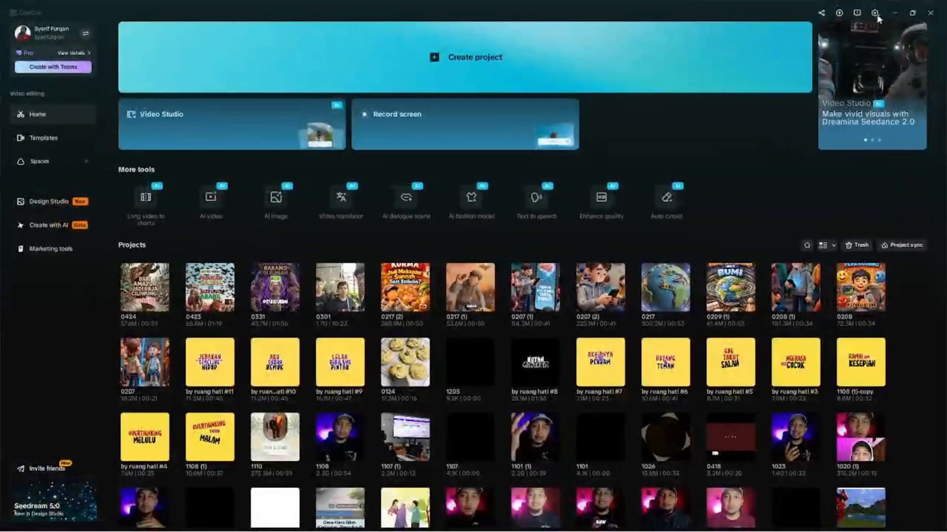
{"action": "left_click", "coordinate": [912, 13]}
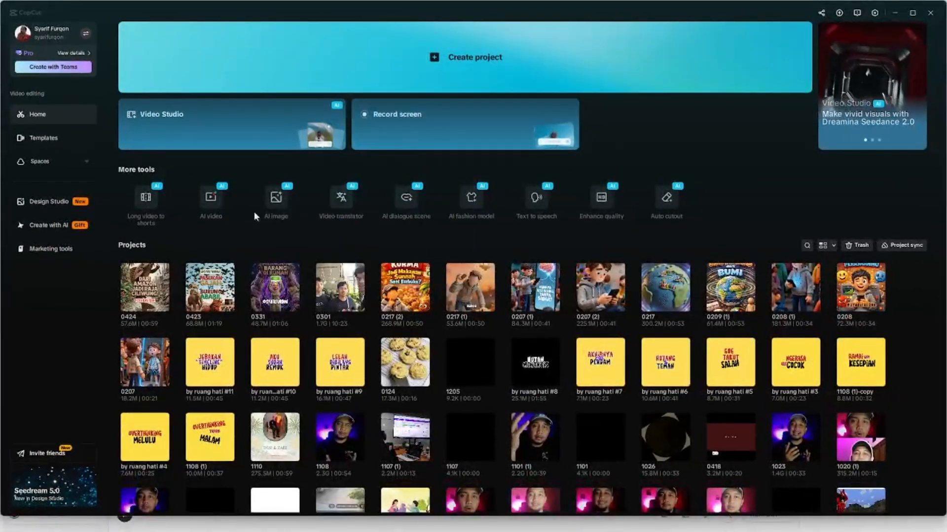
{"action": "left_click", "coordinate": [46, 65]}
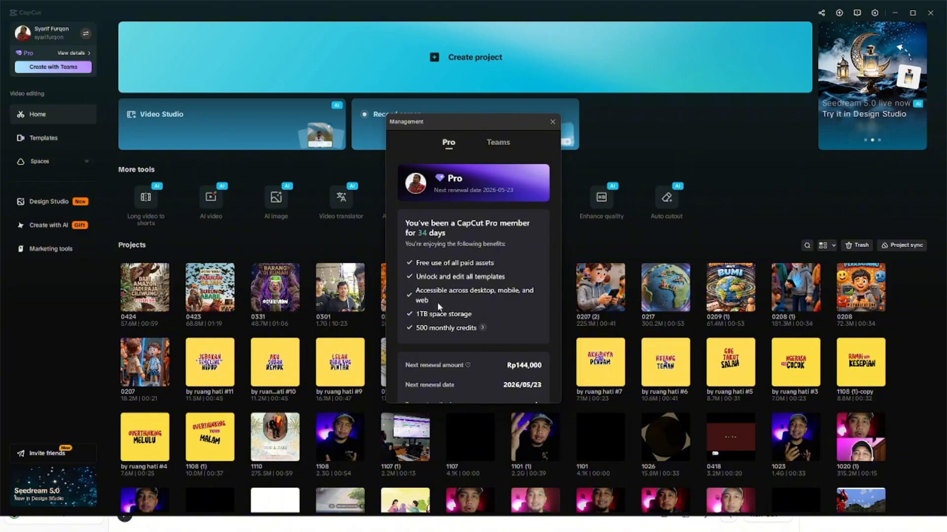
{"action": "scroll", "coordinate": [437, 296], "scroll_direction": "down", "scroll_amount": 3}
{"action": "scroll", "coordinate": [439, 300], "scroll_direction": "down", "scroll_amount": 2}
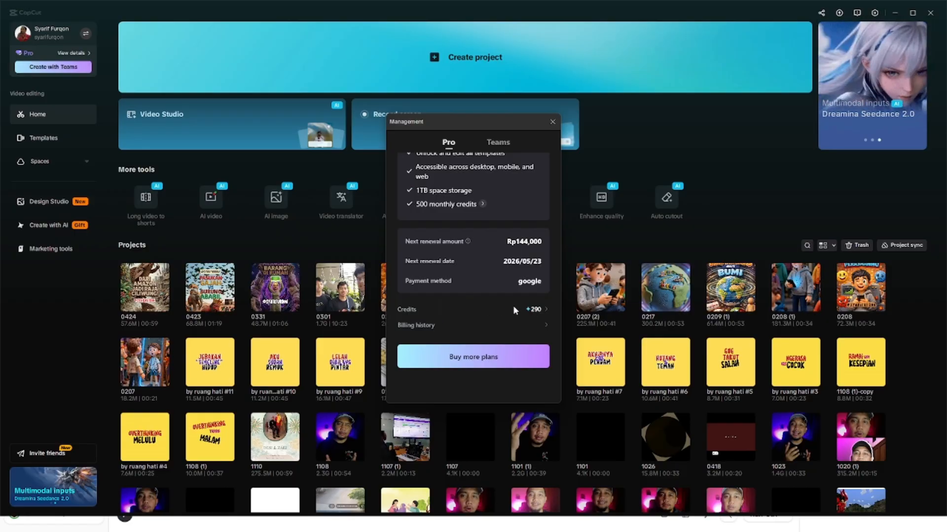
{"action": "left_click", "coordinate": [540, 310]}
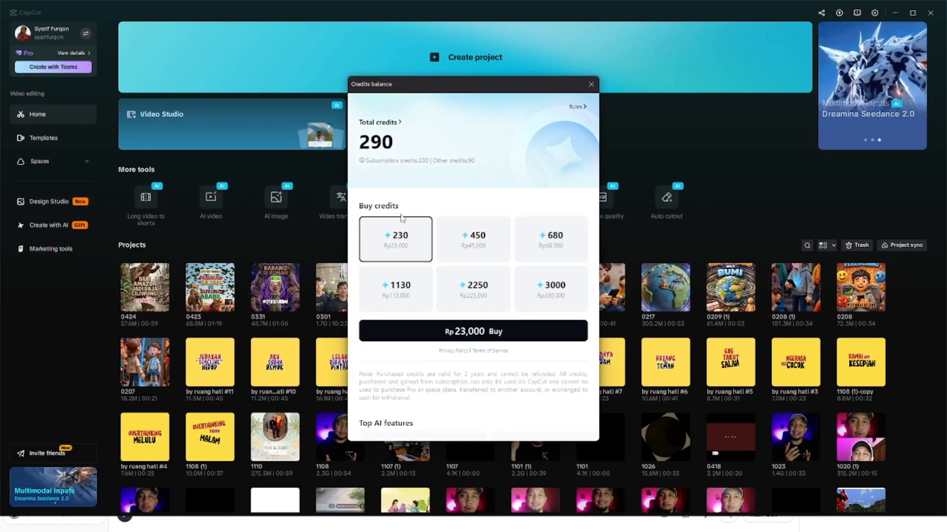
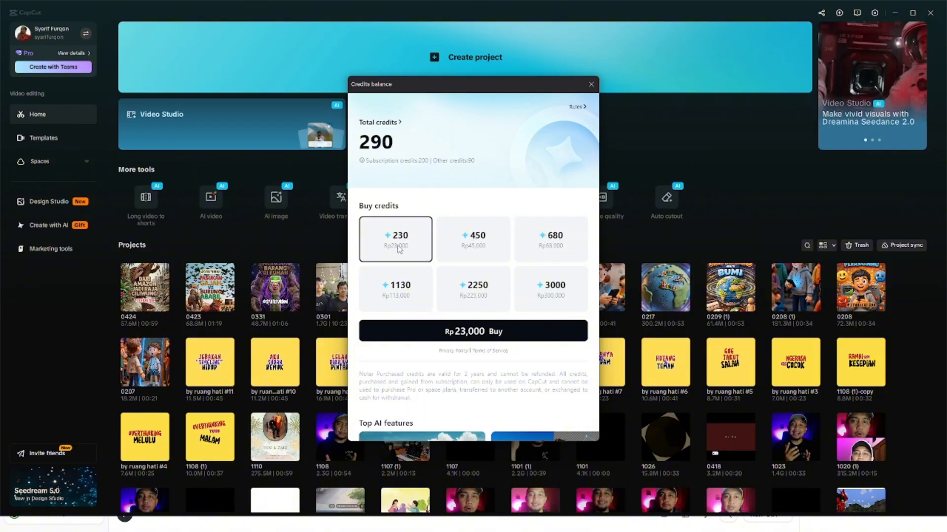
Compare the prices of the 230, 450 and 680 credit packages, and close the credits and membership windows without buying.
{"action": "left_click", "coordinate": [460, 250]}
{"action": "left_click", "coordinate": [421, 249]}
{"action": "left_click", "coordinate": [462, 249]}
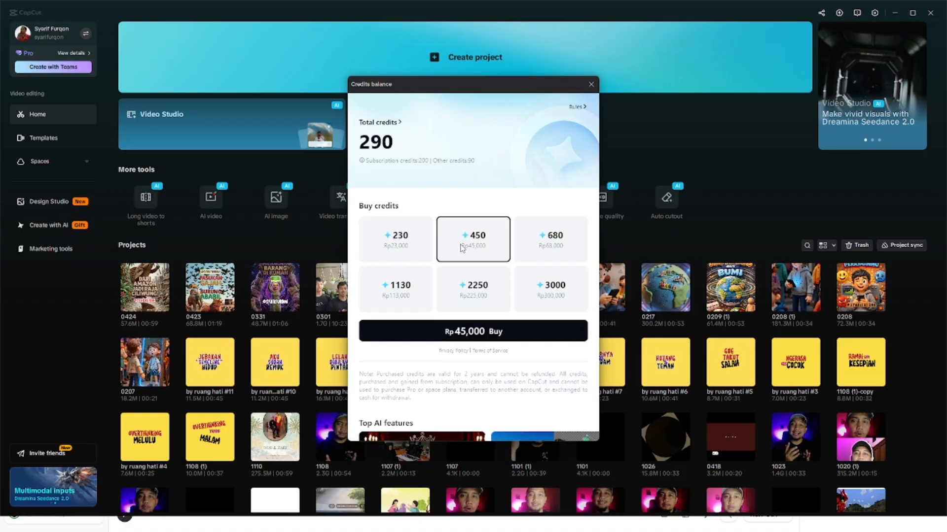
{"action": "left_click", "coordinate": [414, 249]}
{"action": "left_click", "coordinate": [482, 249]}
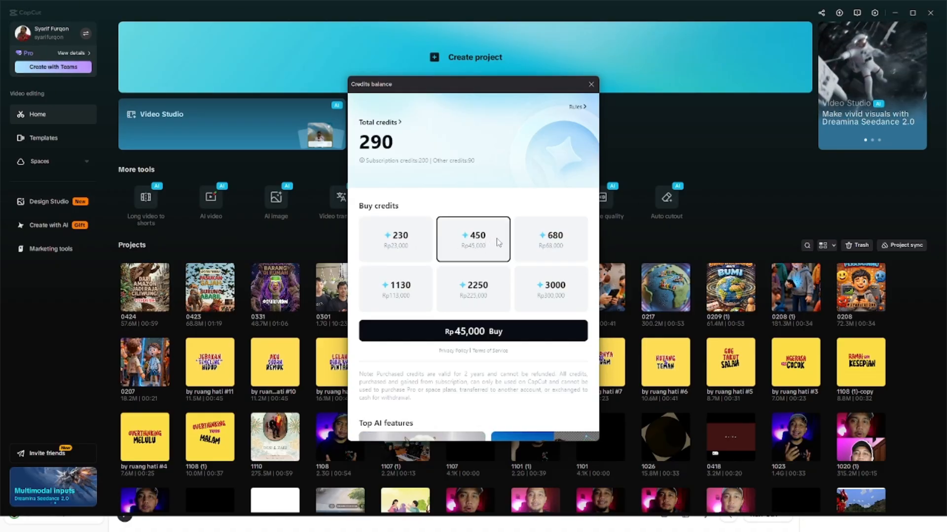
{"action": "left_click", "coordinate": [536, 242]}
{"action": "left_click", "coordinate": [473, 247]}
{"action": "left_click", "coordinate": [419, 248]}
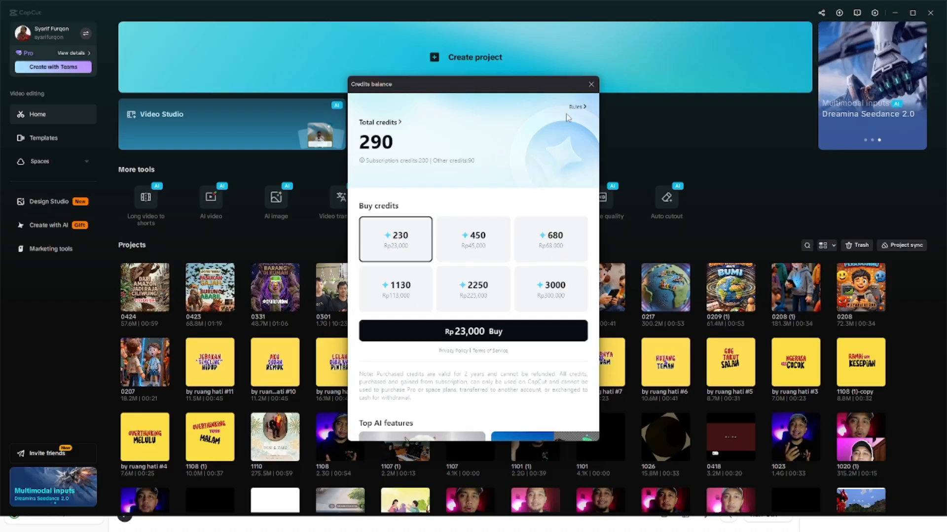
{"action": "left_click", "coordinate": [590, 87]}
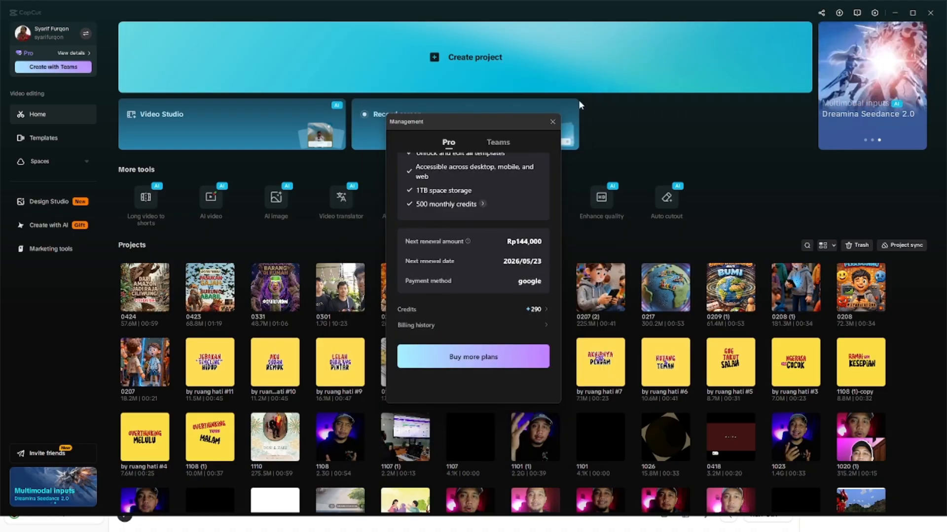
{"action": "left_click", "coordinate": [551, 122]}
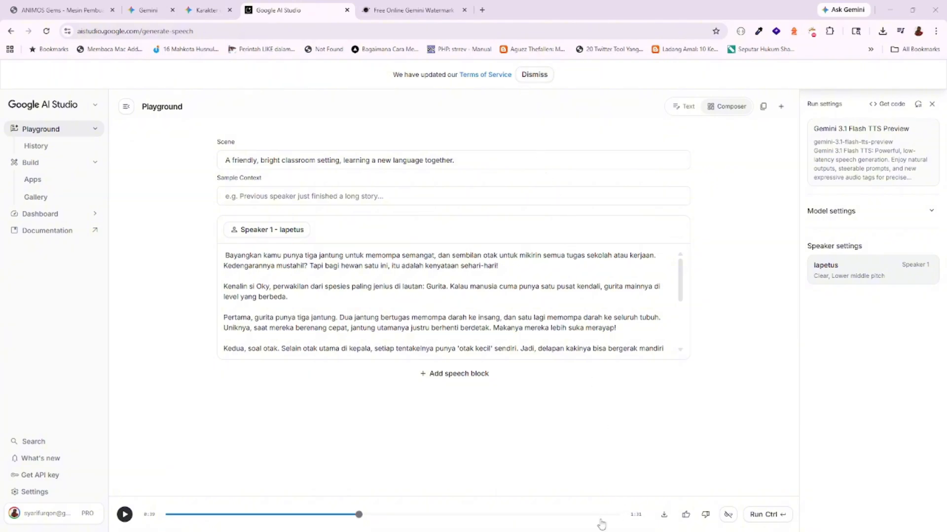
Create a new project in a maximized editor window and import all four cleaned images from the pilio-watermark-removed-20260426 folder in Downloads.
{"action": "left_click", "coordinate": [538, 515]}
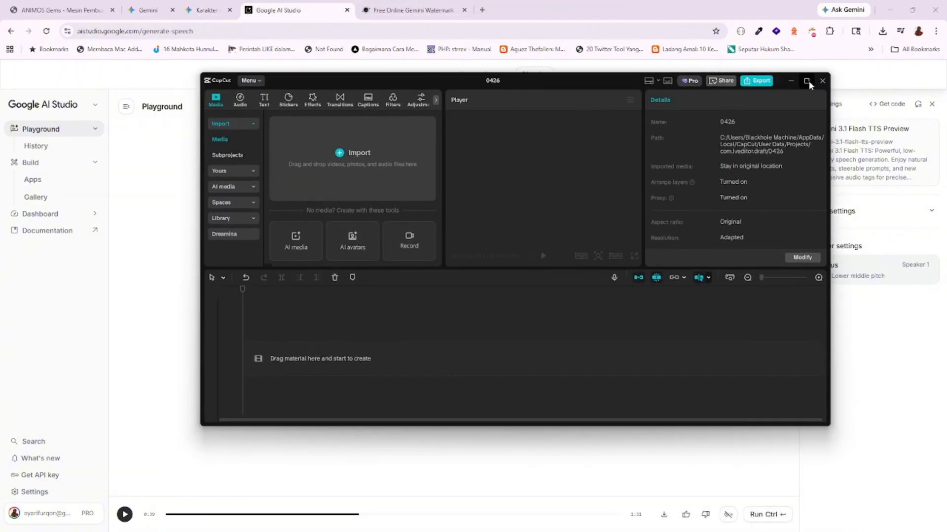
{"action": "left_click", "coordinate": [807, 81]}
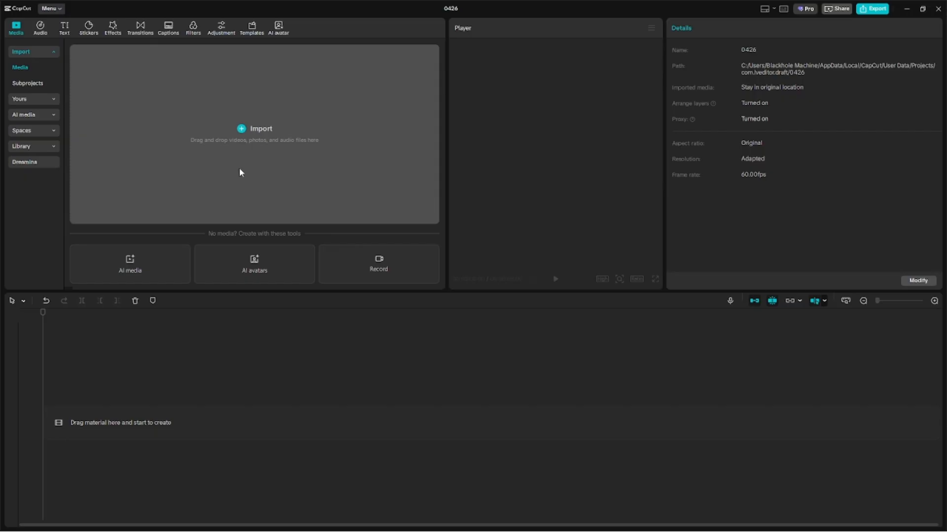
{"action": "left_click", "coordinate": [239, 151]}
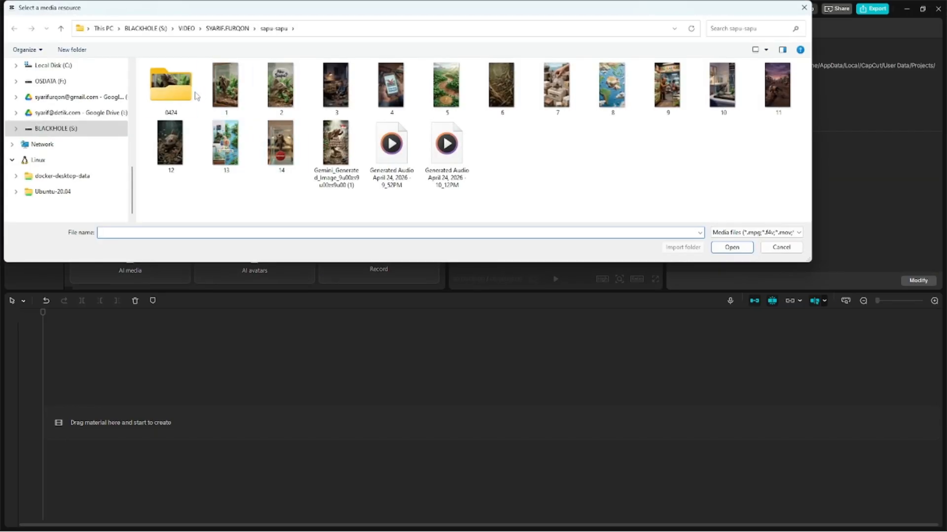
{"action": "left_click", "coordinate": [229, 30]}
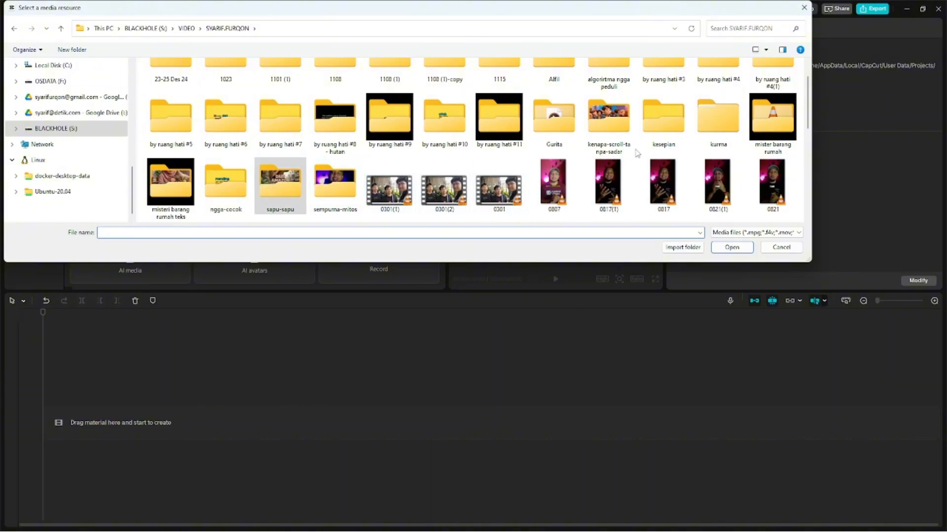
{"action": "scroll", "coordinate": [77, 121], "scroll_direction": "up", "scroll_amount": 5}
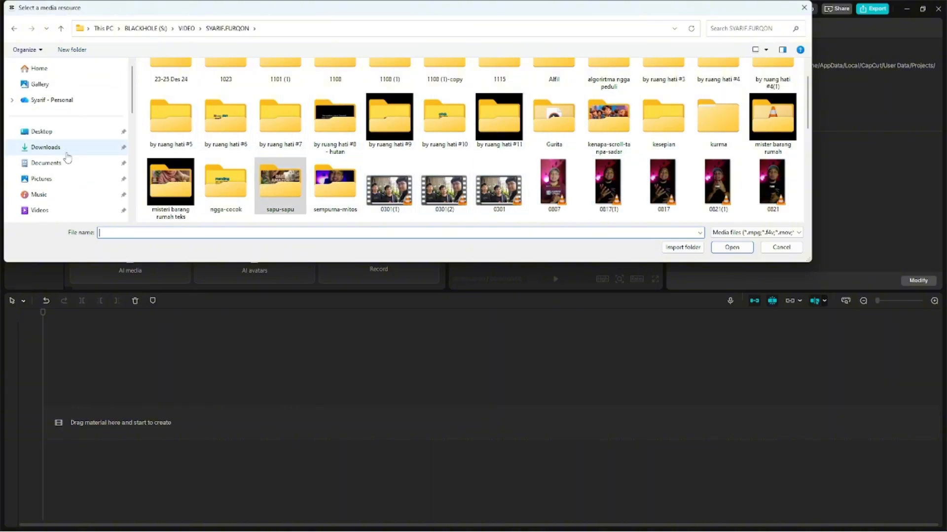
{"action": "left_click", "coordinate": [46, 147]}
{"action": "double_click", "coordinate": [172, 106]}
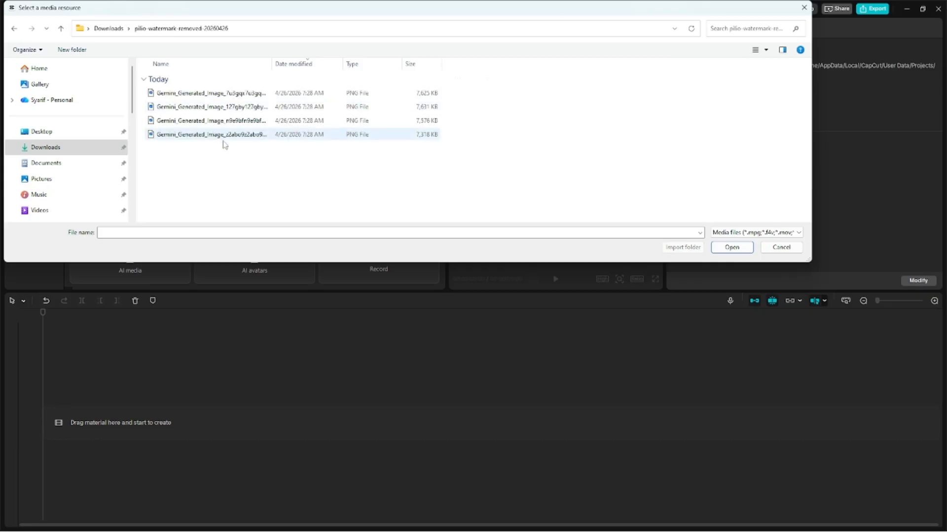
{"action": "left_click", "coordinate": [766, 50]}
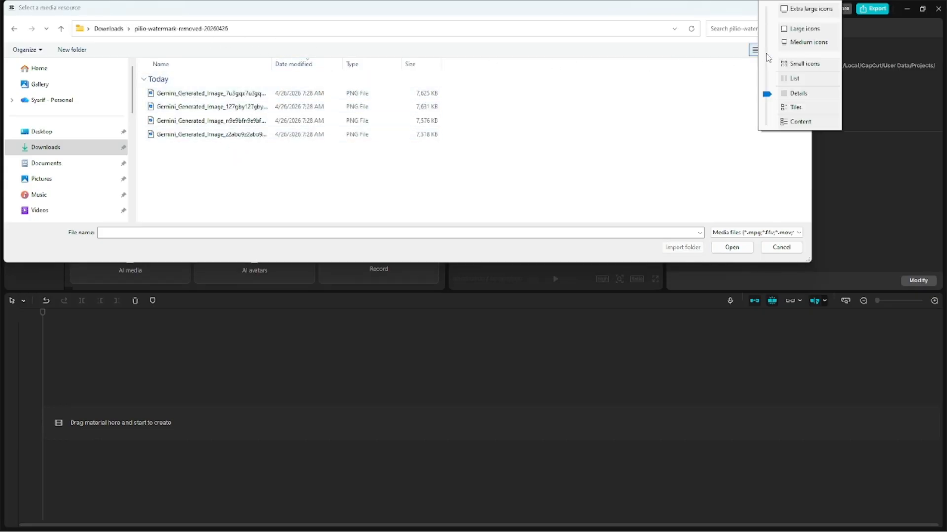
{"action": "left_click", "coordinate": [792, 45]}
{"action": "left_click_drag", "start_coordinate": [442, 154], "coordinate": [175, 92]}
{"action": "left_click", "coordinate": [732, 247]}
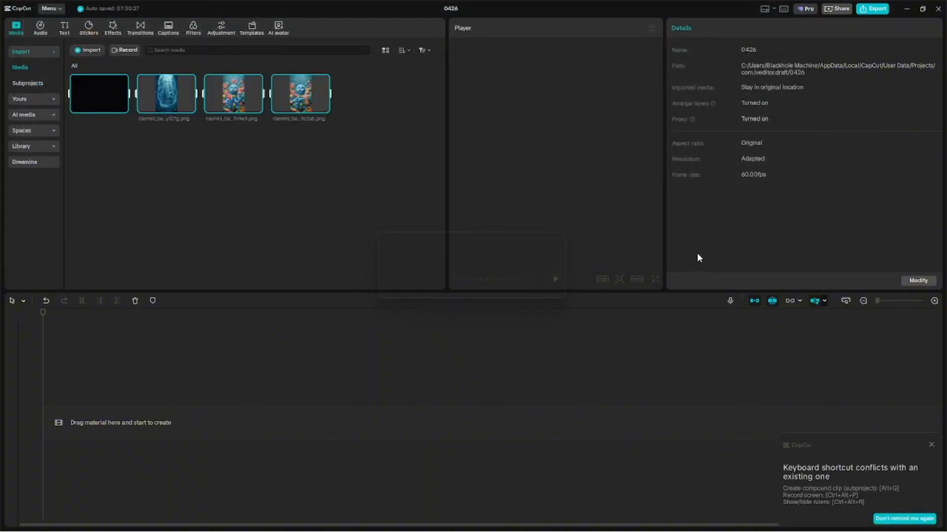
Add all four imported images together to the empty timeline.
{"action": "left_click", "coordinate": [321, 187]}
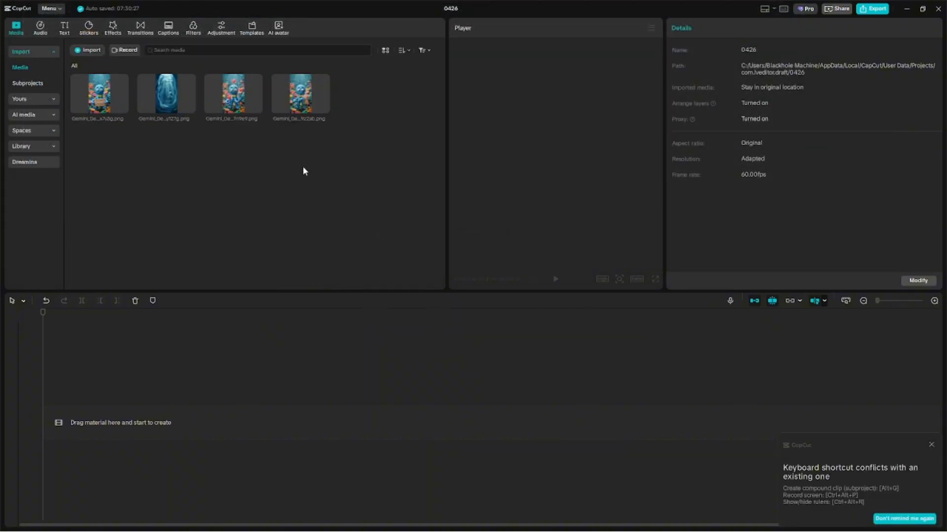
{"action": "left_click_drag", "start_coordinate": [321, 176], "coordinate": [69, 74]}
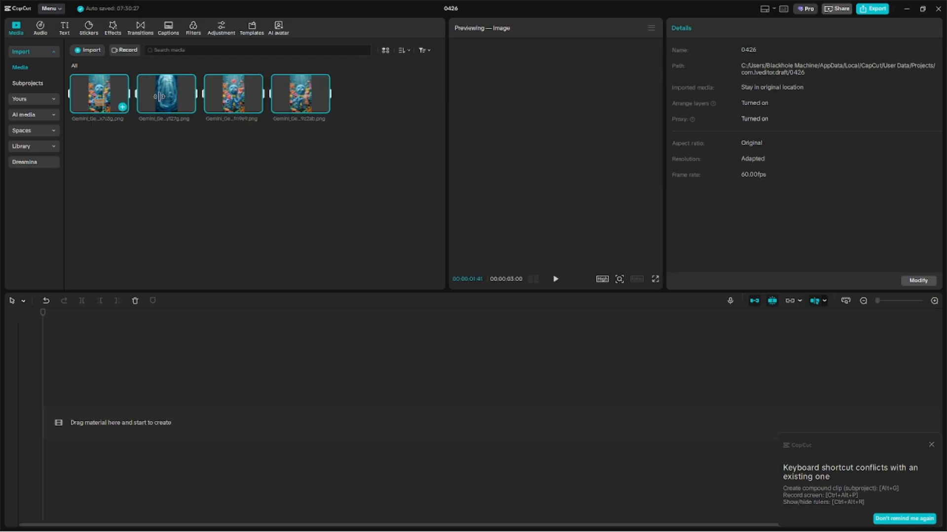
{"action": "left_click", "coordinate": [323, 109]}
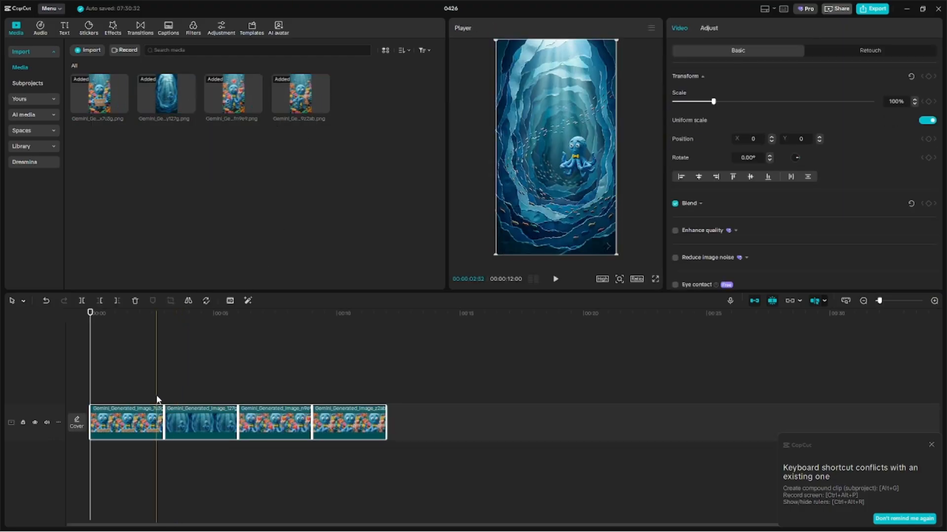
Move the clip of the octopus with three hearts to second place on the timeline and preview the new clip order.
{"action": "left_click", "coordinate": [171, 430]}
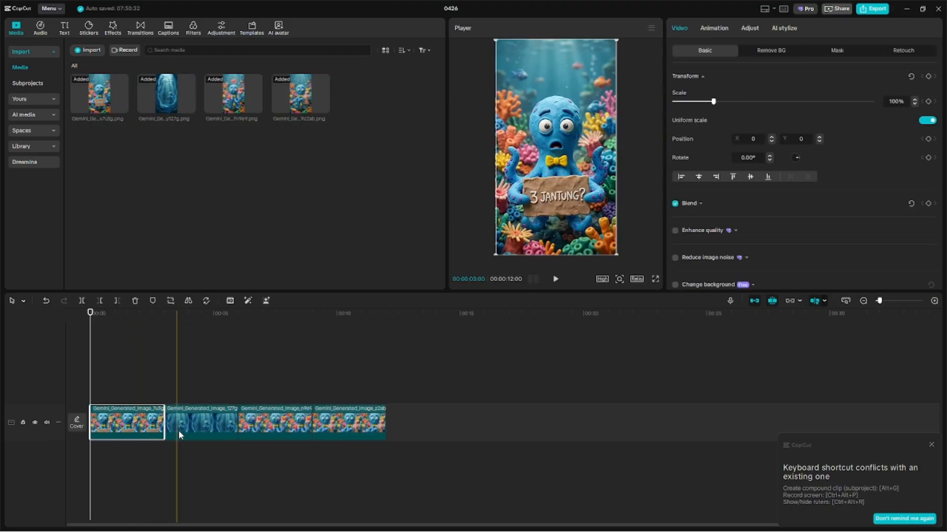
{"action": "left_click", "coordinate": [273, 433]}
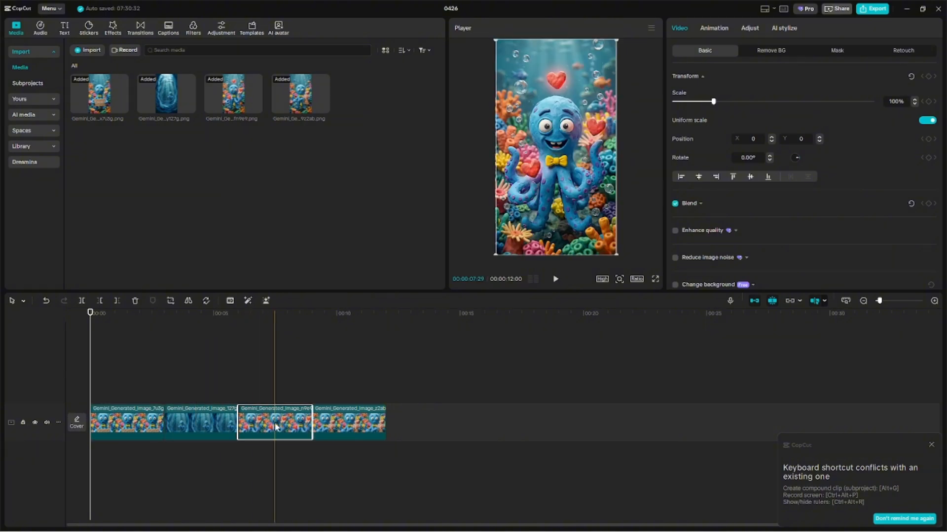
{"action": "left_click", "coordinate": [348, 434]}
{"action": "left_click_drag", "start_coordinate": [276, 427], "coordinate": [193, 423]}
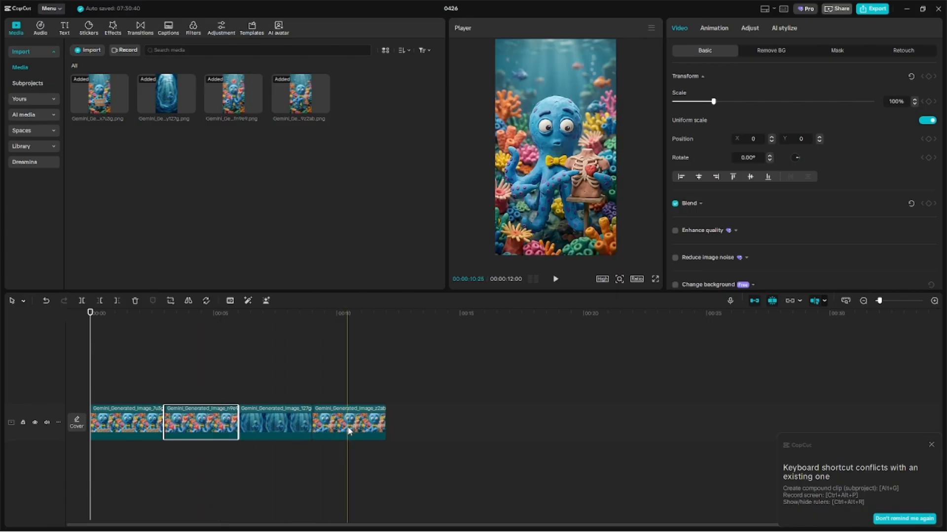
{"action": "mouse_move", "coordinate": [350, 427]}
{"action": "left_mouse_down"}
{"action": "mouse_move", "coordinate": [265, 419]}
{"action": "mouse_move", "coordinate": [356, 424]}
{"action": "left_mouse_up"}
{"action": "left_click", "coordinate": [289, 424]}
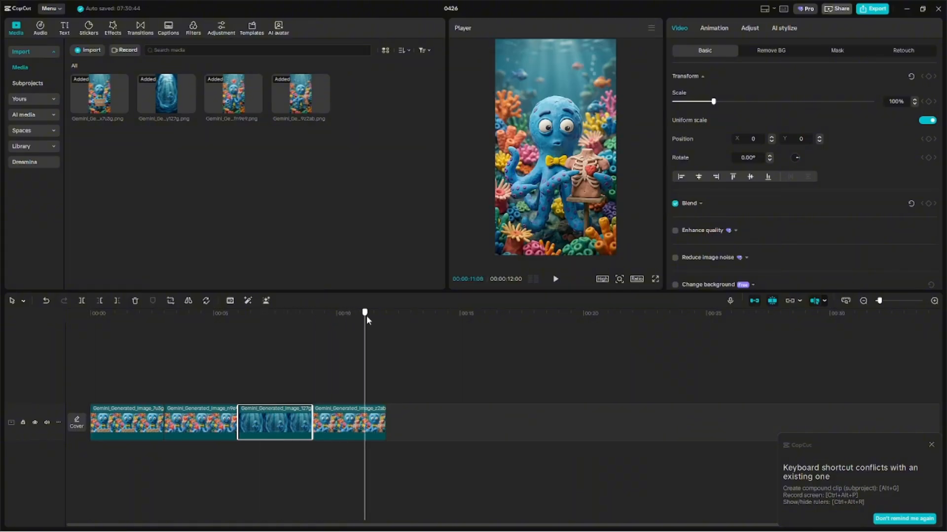
{"action": "left_click", "coordinate": [233, 320]}
{"action": "left_click", "coordinate": [194, 323]}
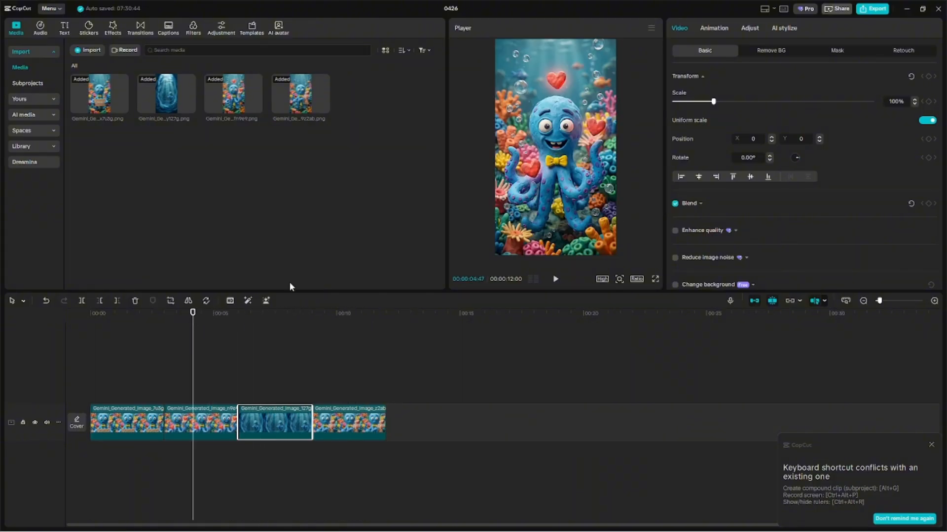
Switch to the Gemini chats in the browser and check the scene order of the generated Oky images.
{"action": "left_click", "coordinate": [906, 8]}
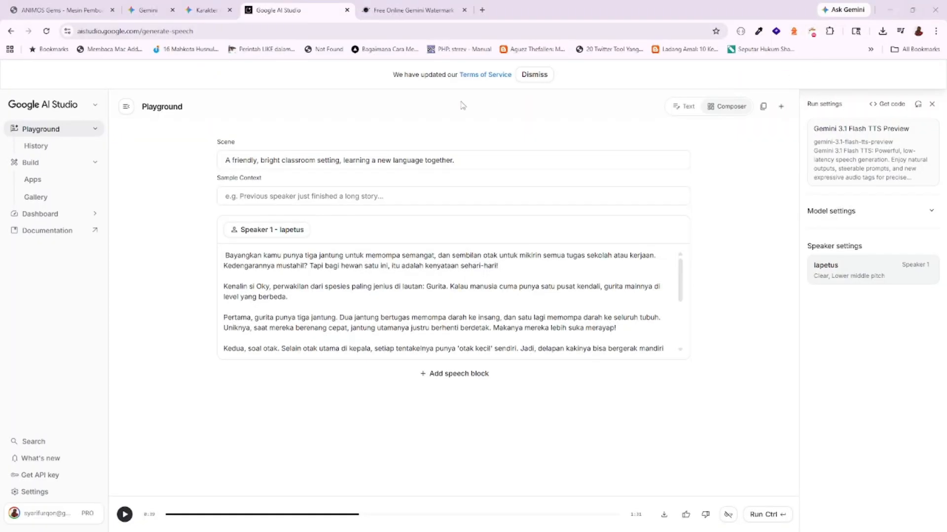
{"action": "left_click", "coordinate": [206, 10]}
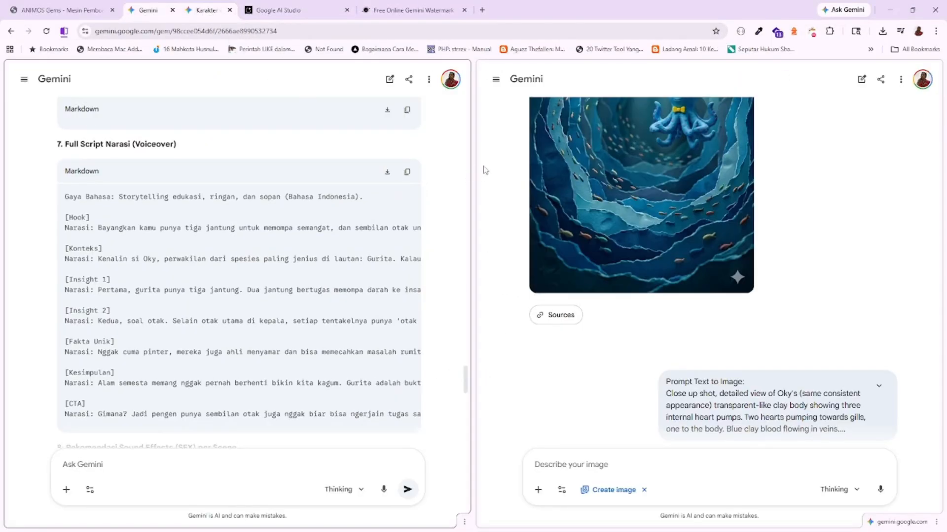
{"action": "scroll", "coordinate": [592, 182], "scroll_direction": "up", "scroll_amount": 20}
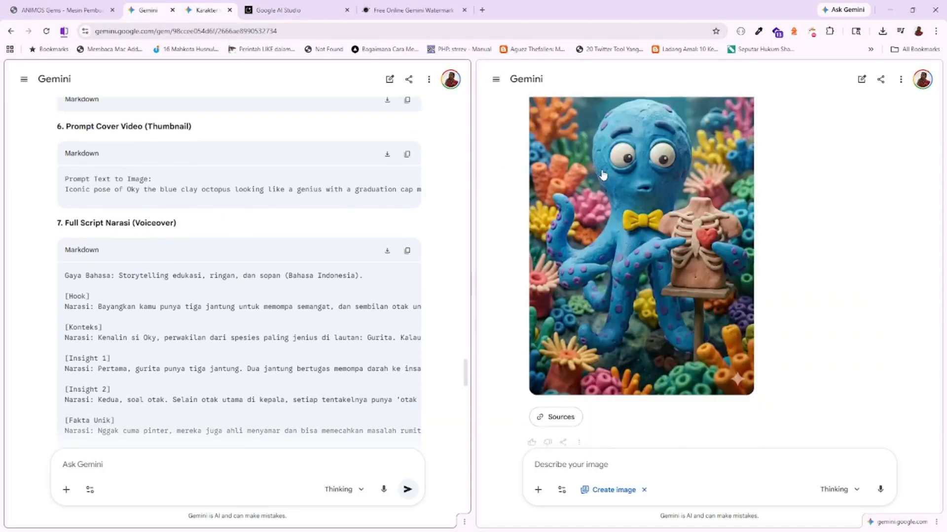
{"action": "scroll", "coordinate": [612, 148], "scroll_direction": "up", "scroll_amount": 16}
{"action": "scroll", "coordinate": [613, 137], "scroll_direction": "down", "scroll_amount": 17}
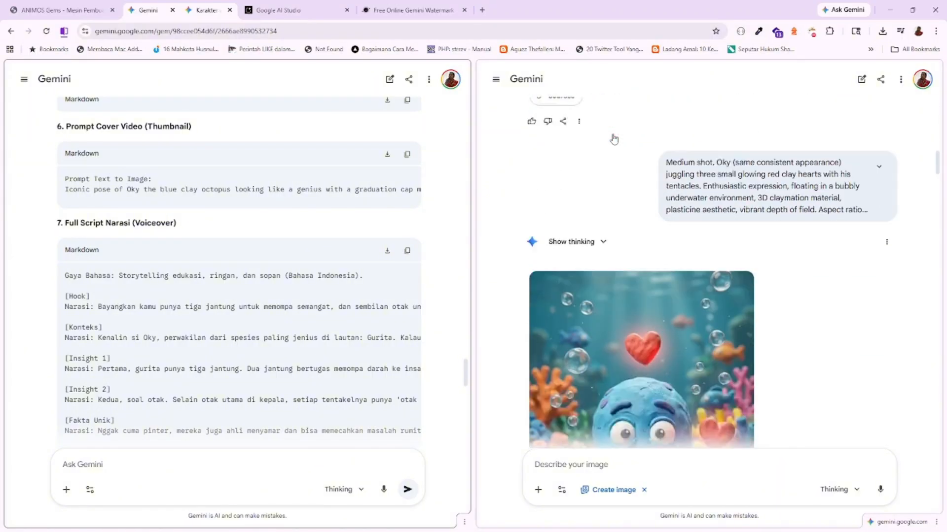
{"action": "scroll", "coordinate": [613, 138], "scroll_direction": "down", "scroll_amount": 10}
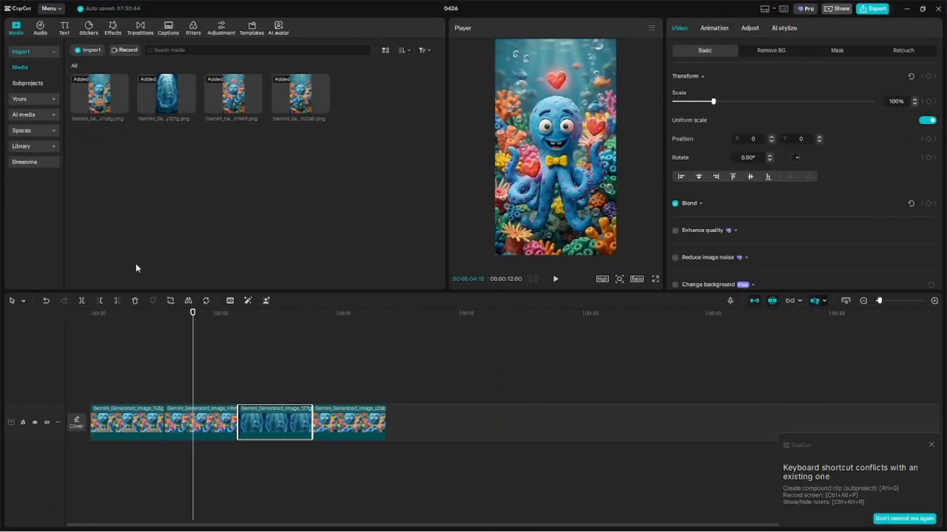
Return to the CapCut project and preview the "3 JANTUNG?" clip and the three-hearts clip on the timeline.
{"action": "left_click", "coordinate": [132, 422]}
{"action": "left_click", "coordinate": [121, 323]}
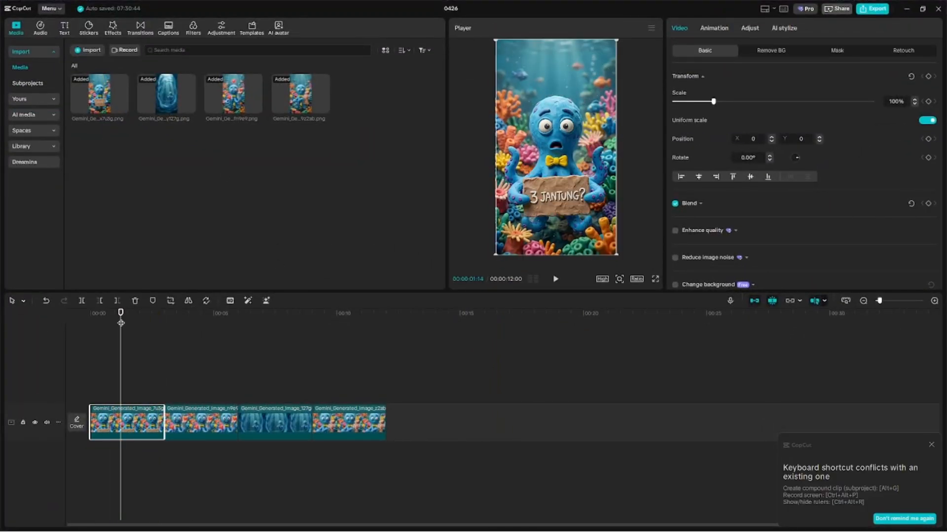
{"action": "left_click", "coordinate": [191, 318]}
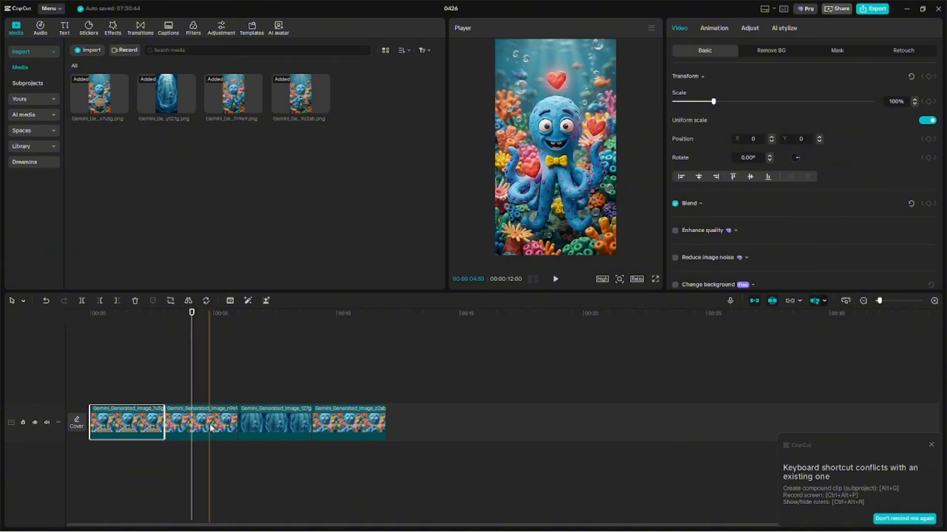
Move the clip of the octopus with the chest model to third place, ahead of the deep-sea clip, and preview the new order.
{"action": "left_click", "coordinate": [210, 428]}
{"action": "left_click", "coordinate": [351, 427]}
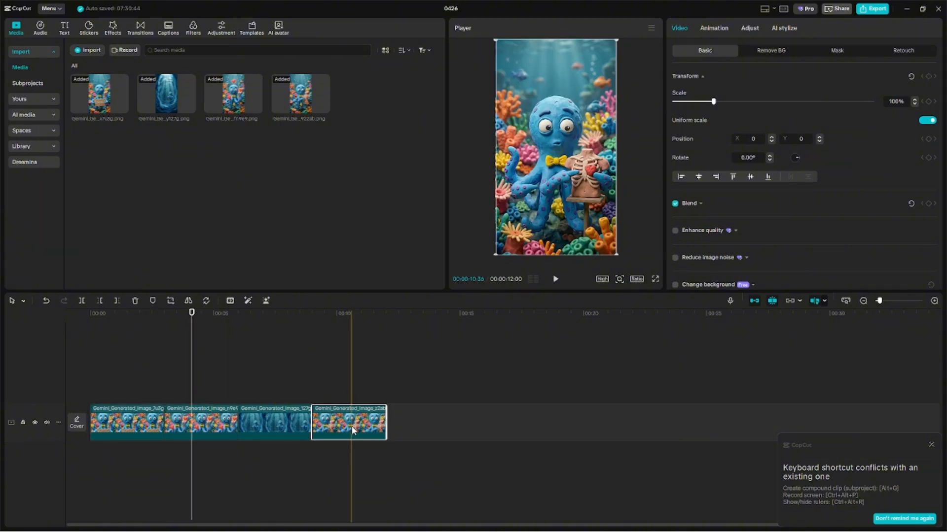
{"action": "left_click_drag", "start_coordinate": [351, 426], "coordinate": [271, 427]}
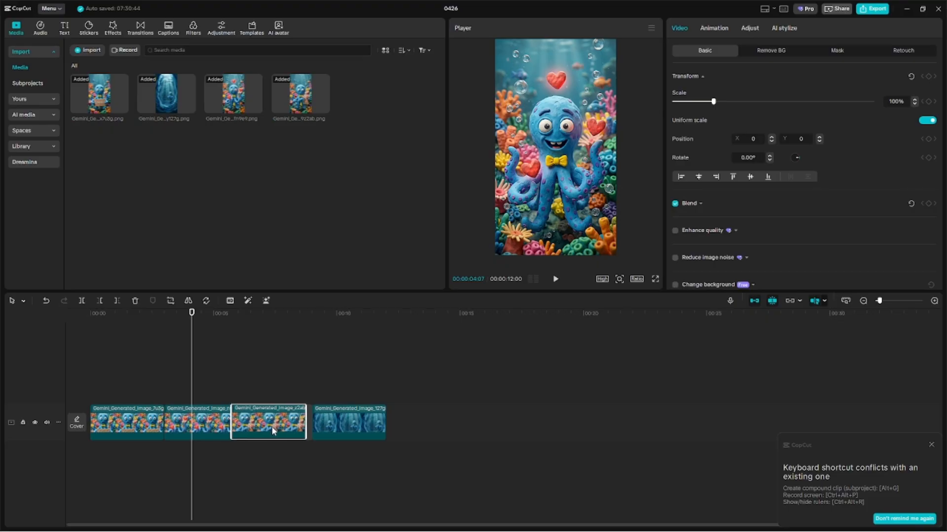
{"action": "left_click", "coordinate": [256, 314]}
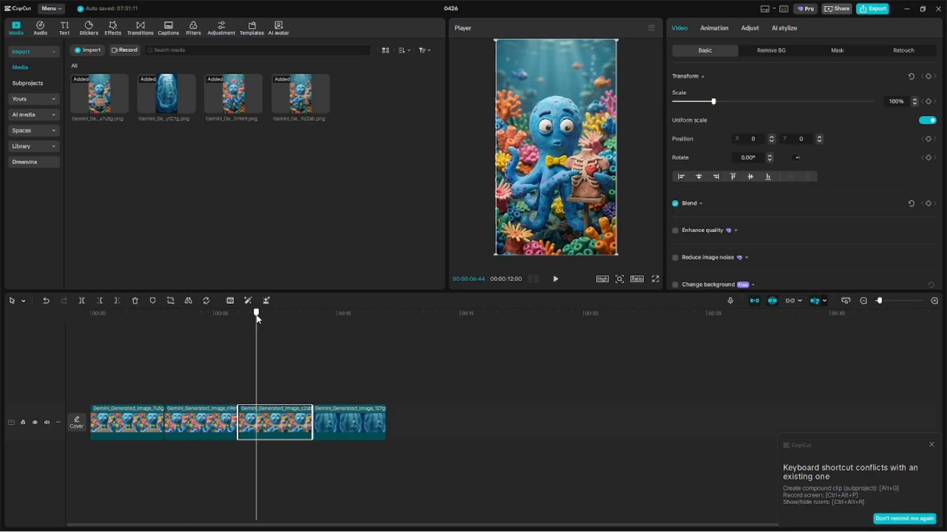
{"action": "left_click", "coordinate": [345, 423]}
{"action": "left_click", "coordinate": [340, 313]}
{"action": "left_click", "coordinate": [108, 314]}
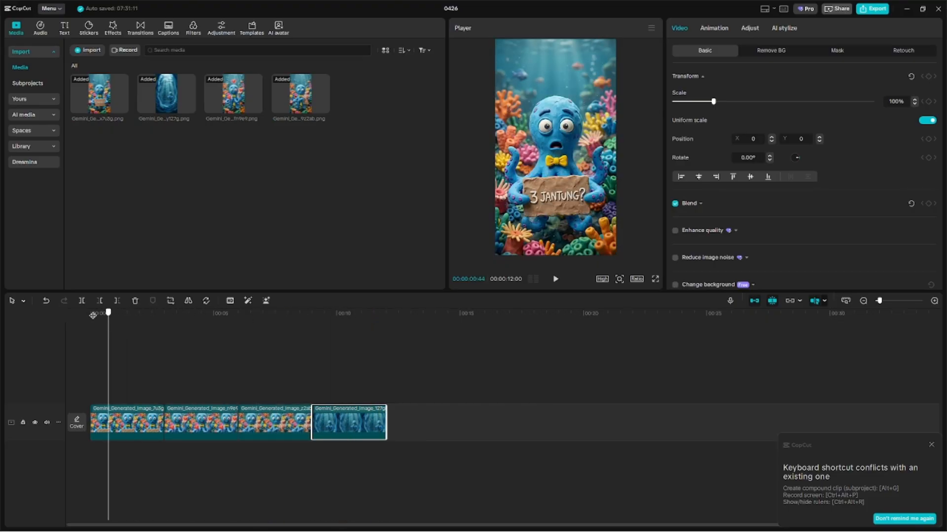
{"action": "left_click_drag", "start_coordinate": [93, 316], "coordinate": [57, 315]}
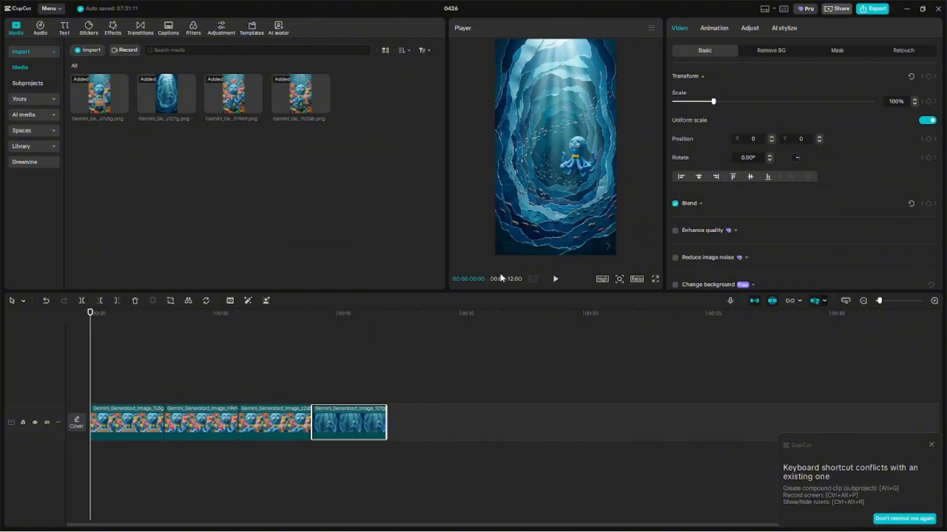
Set the project's aspect ratio to 9:16.
{"action": "left_click", "coordinate": [638, 280]}
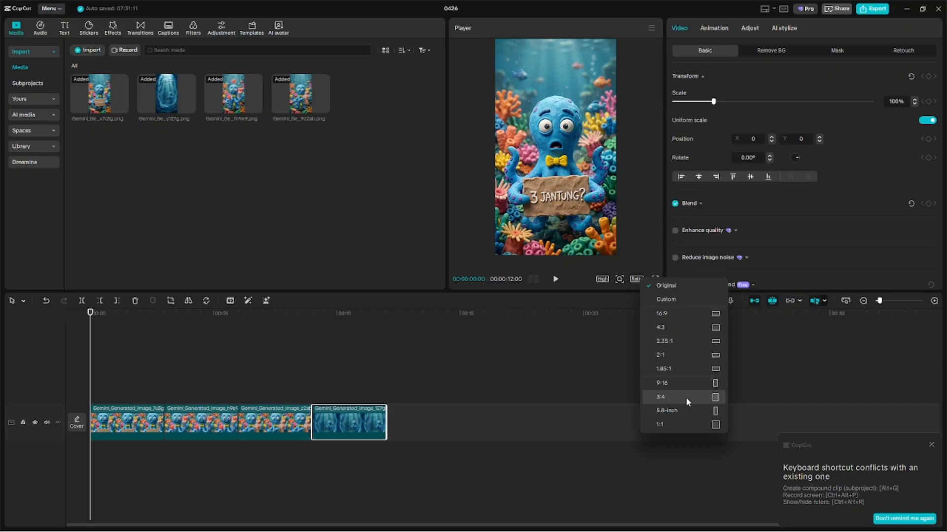
{"action": "left_click", "coordinate": [686, 385]}
{"action": "left_click", "coordinate": [380, 486]}
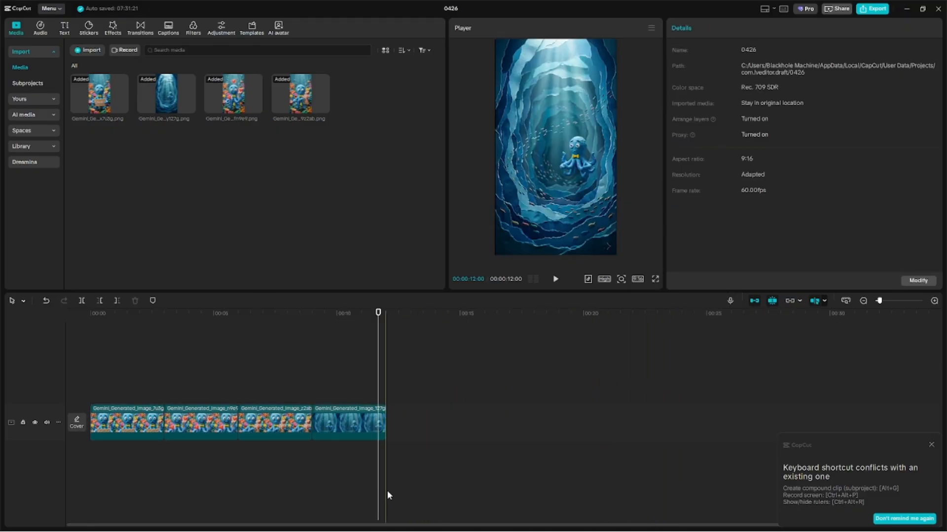
Scale all four timeline clips together to 101%.
{"action": "left_click", "coordinate": [133, 429]}
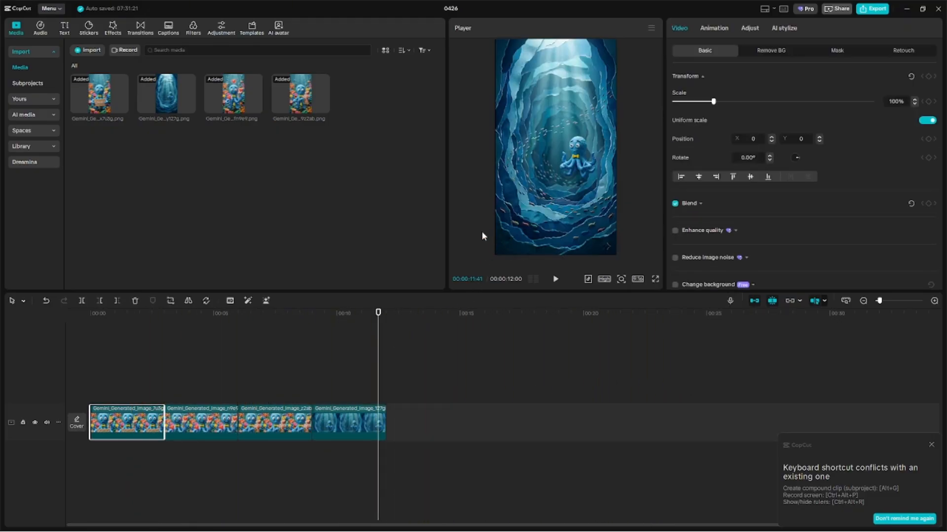
{"action": "left_click", "coordinate": [342, 474]}
{"action": "left_click_drag", "start_coordinate": [343, 475], "coordinate": [129, 382]}
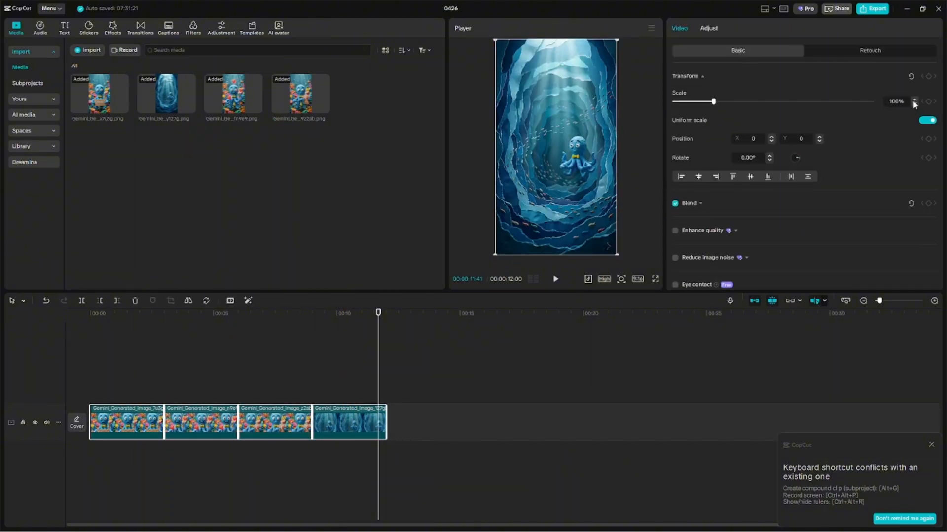
{"action": "left_click", "coordinate": [914, 100]}
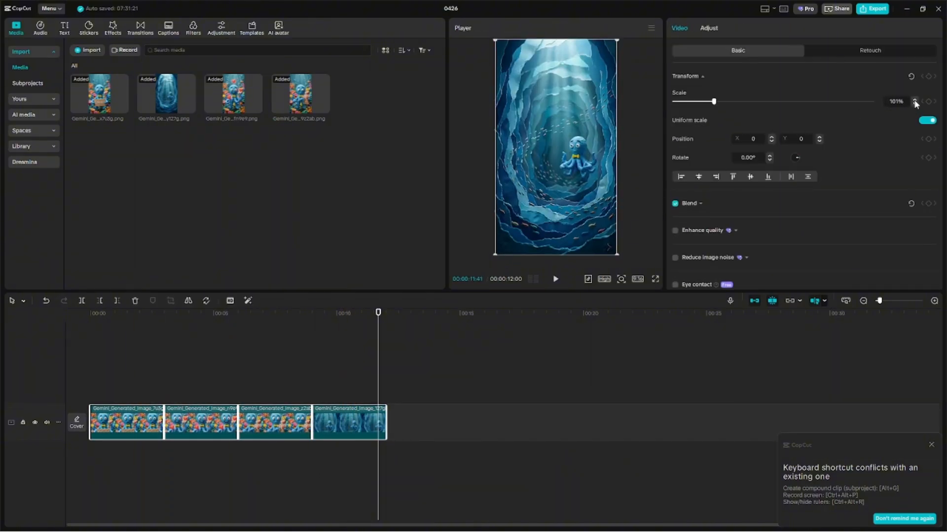
{"action": "left_click", "coordinate": [456, 235]}
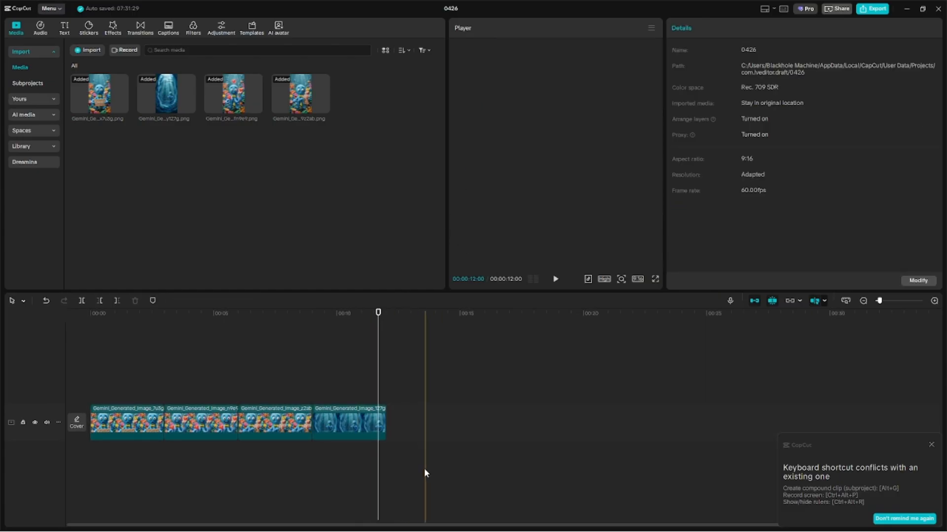
Return the playhead to the timeline start and check each of the four clips individually.
{"action": "left_click_drag", "start_coordinate": [425, 470], "coordinate": [67, 319]}
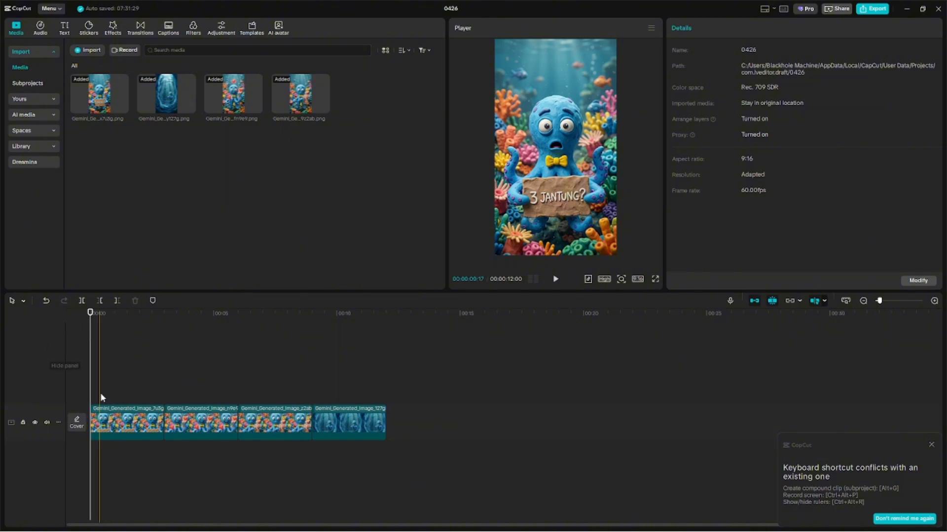
{"action": "left_click", "coordinate": [129, 423]}
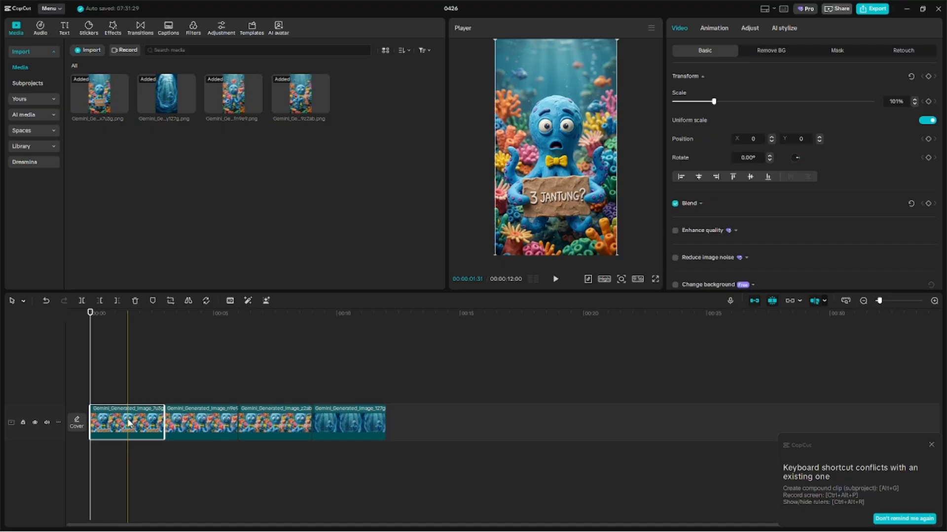
{"action": "left_click", "coordinate": [126, 321]}
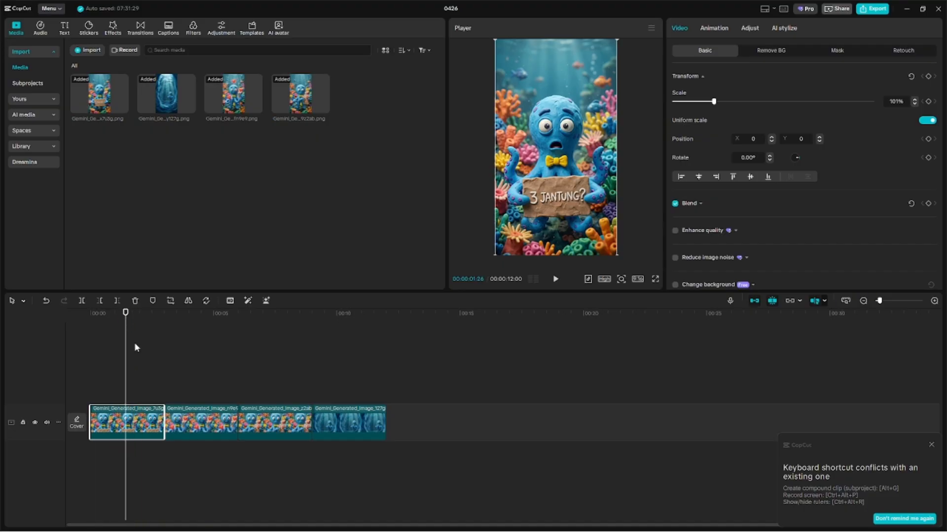
{"action": "left_click", "coordinate": [198, 422]}
{"action": "left_click", "coordinate": [286, 423]}
{"action": "left_click", "coordinate": [353, 421]}
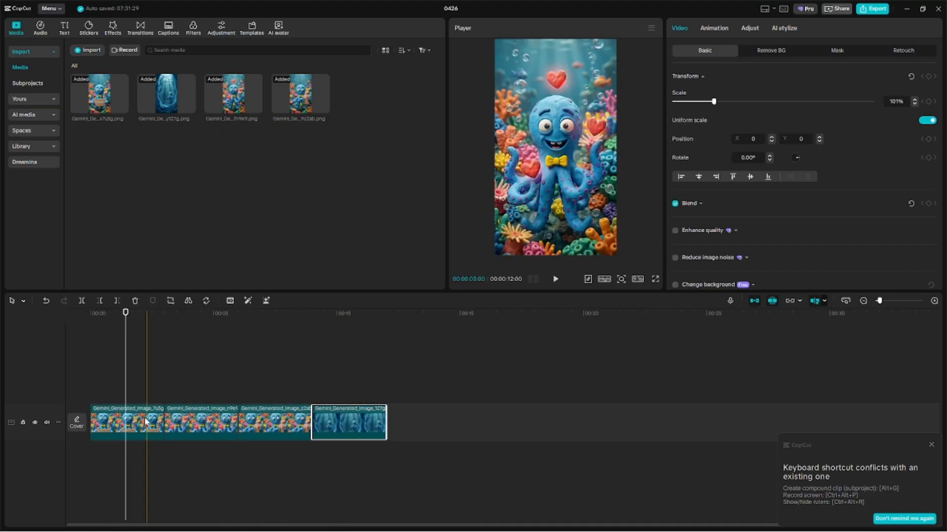
Send the first clip, the "3 JANTUNG?" image, to Image to video generation.
{"action": "left_click", "coordinate": [143, 417]}
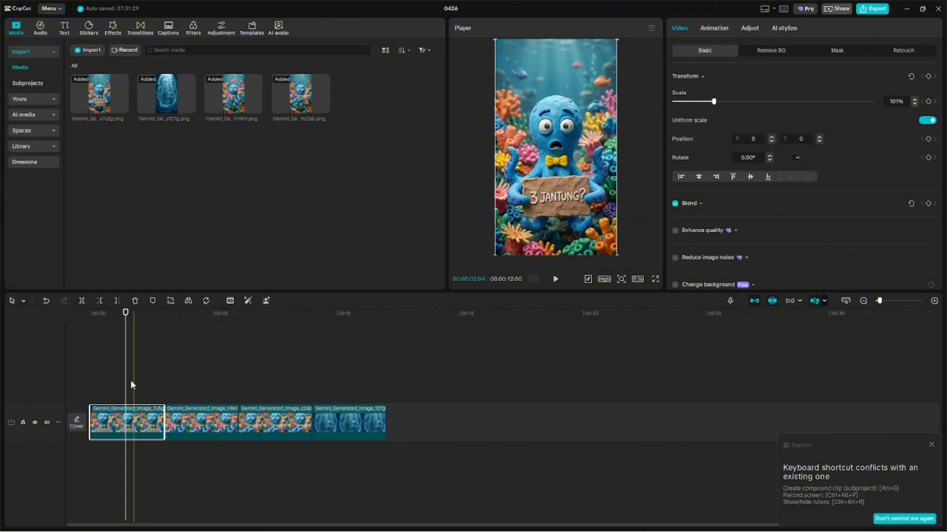
{"action": "right_click", "coordinate": [144, 425]}
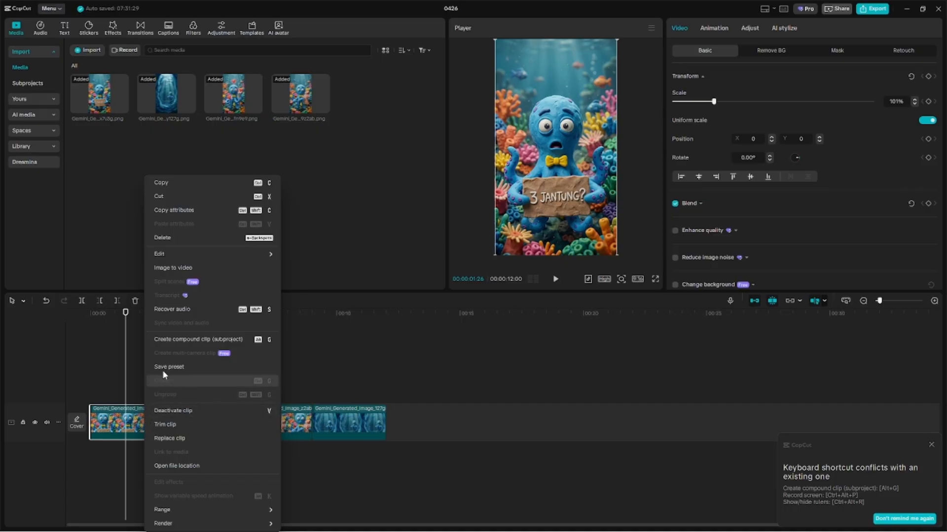
{"action": "left_click", "coordinate": [191, 269]}
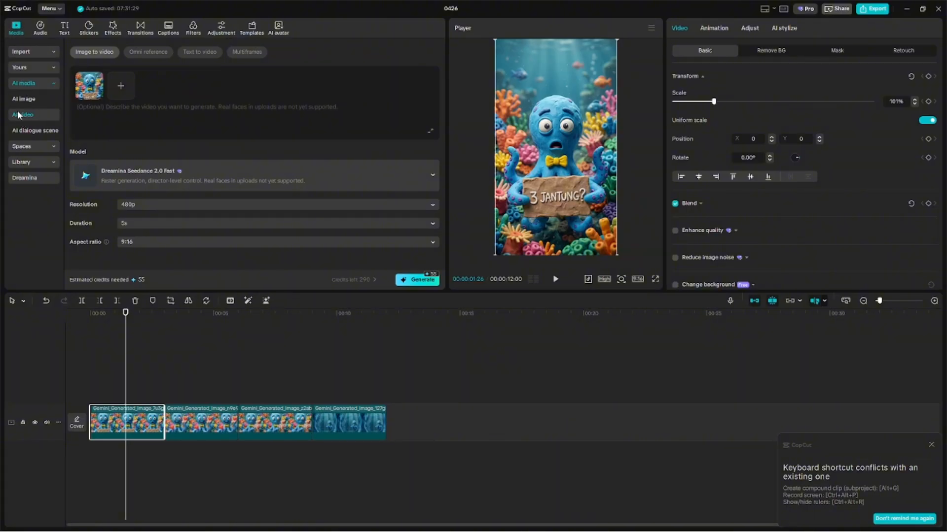
Look through the available AI video models and try selecting Dreamina Seedance 2.0.
{"action": "left_click", "coordinate": [214, 172]}
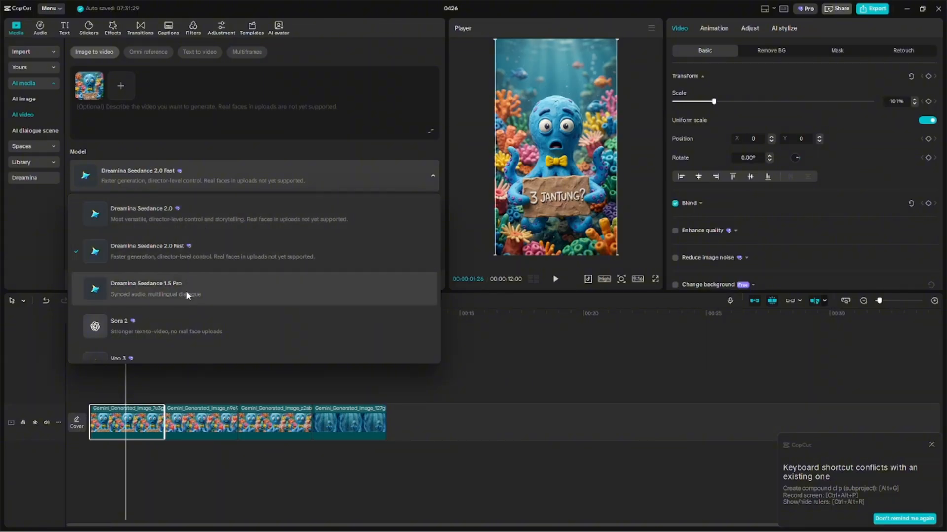
{"action": "scroll", "coordinate": [172, 289], "scroll_direction": "down", "scroll_amount": 2}
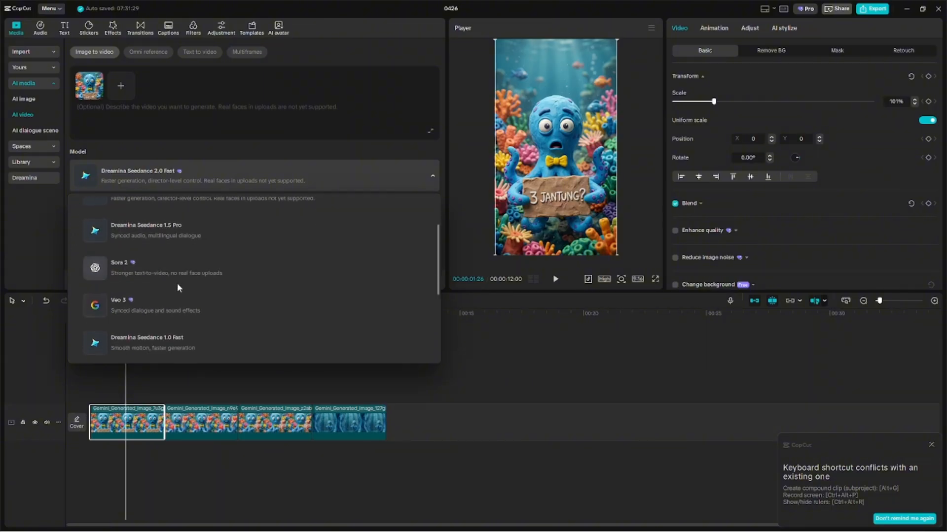
{"action": "scroll", "coordinate": [161, 296], "scroll_direction": "down", "scroll_amount": 2}
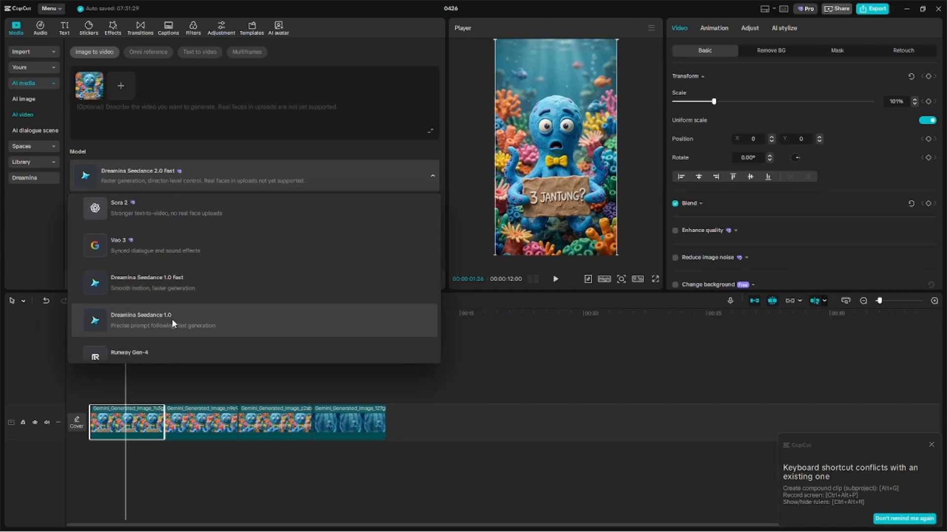
{"action": "scroll", "coordinate": [172, 320], "scroll_direction": "down", "scroll_amount": 3}
{"action": "scroll", "coordinate": [166, 300], "scroll_direction": "up", "scroll_amount": 4}
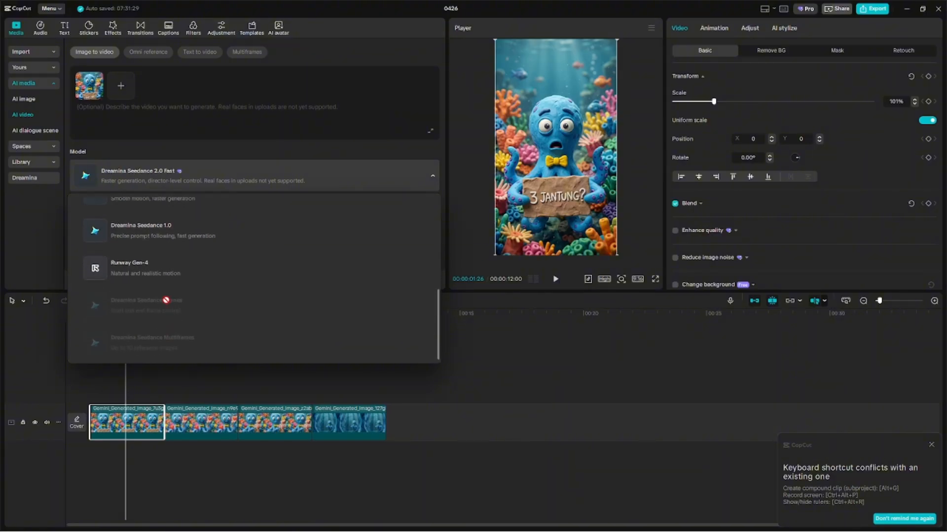
{"action": "scroll", "coordinate": [157, 276], "scroll_direction": "up", "scroll_amount": 3}
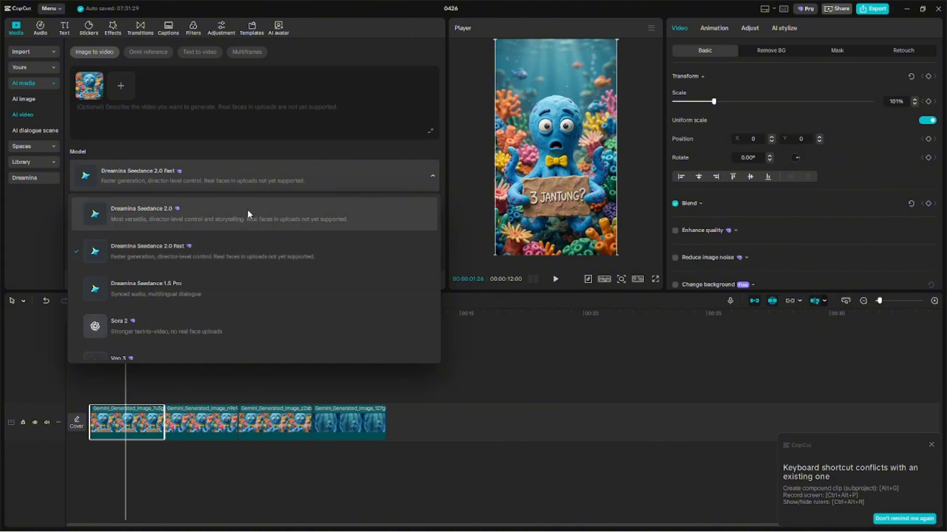
{"action": "scroll", "coordinate": [226, 244], "scroll_direction": "down", "scroll_amount": 2}
{"action": "scroll", "coordinate": [229, 243], "scroll_direction": "down", "scroll_amount": 2}
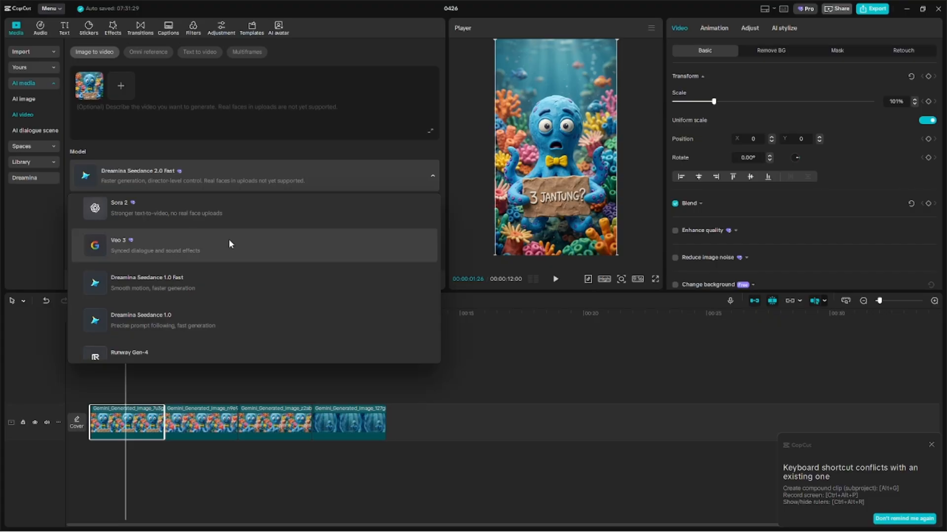
{"action": "scroll", "coordinate": [228, 238], "scroll_direction": "up", "scroll_amount": 4}
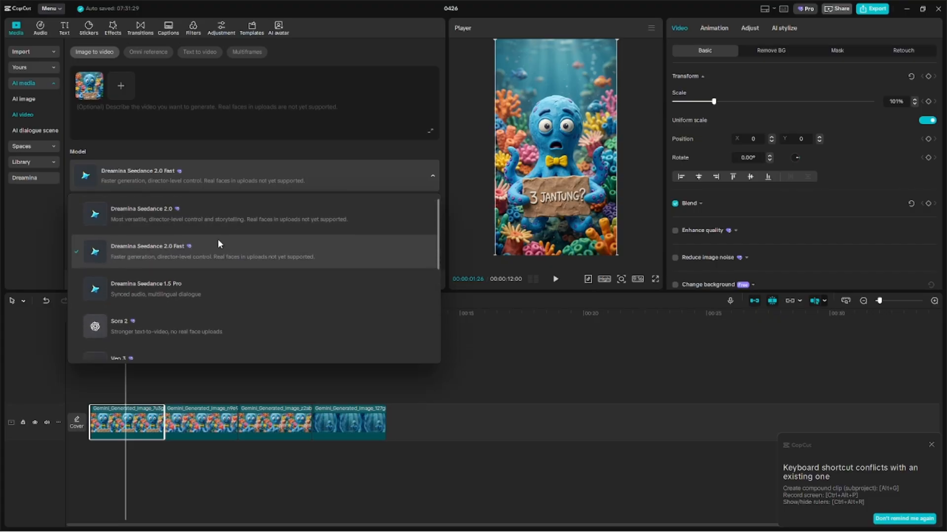
{"action": "left_click", "coordinate": [198, 213]}
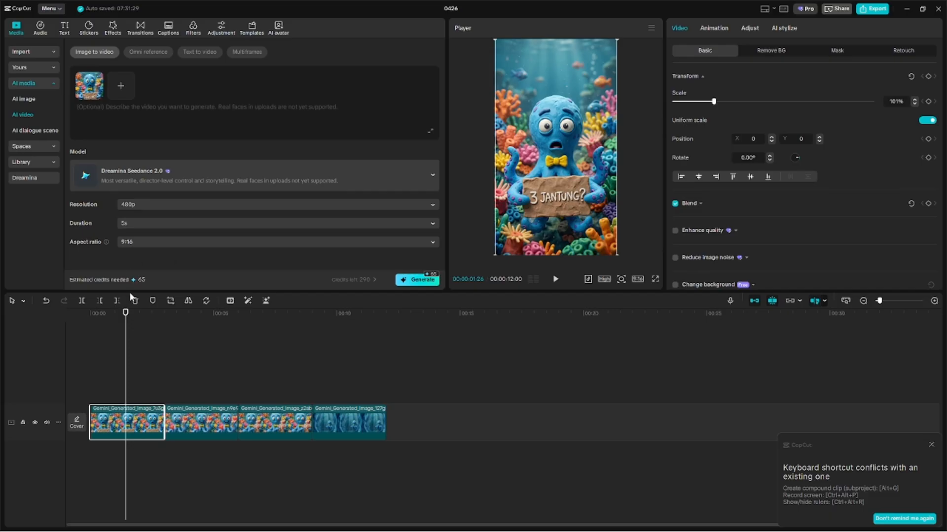
Switch the model to Dreamina Seedance 1.0 Fast and generate a 5-second, 480p, 9:16 video from the "3 JANTUNG?" image.
{"action": "left_click", "coordinate": [166, 179]}
{"action": "scroll", "coordinate": [196, 281], "scroll_direction": "down", "scroll_amount": 3}
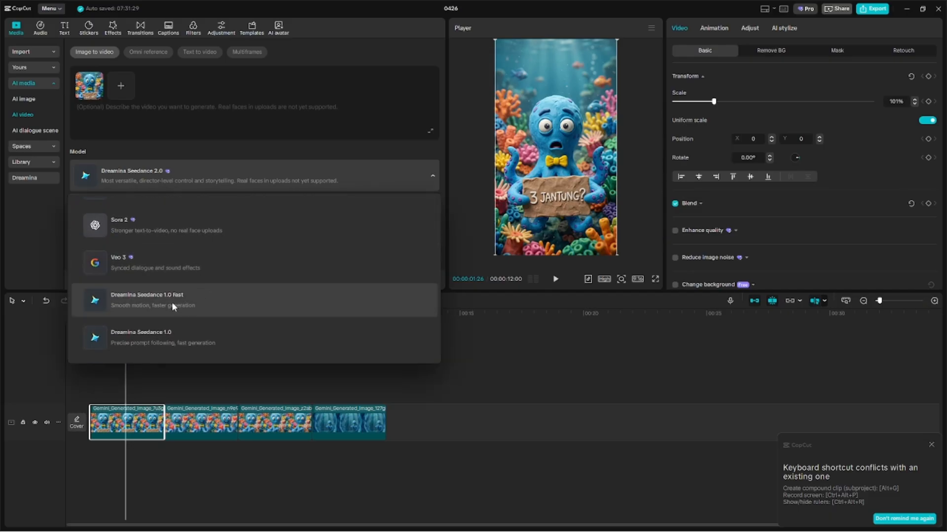
{"action": "left_click", "coordinate": [170, 303]}
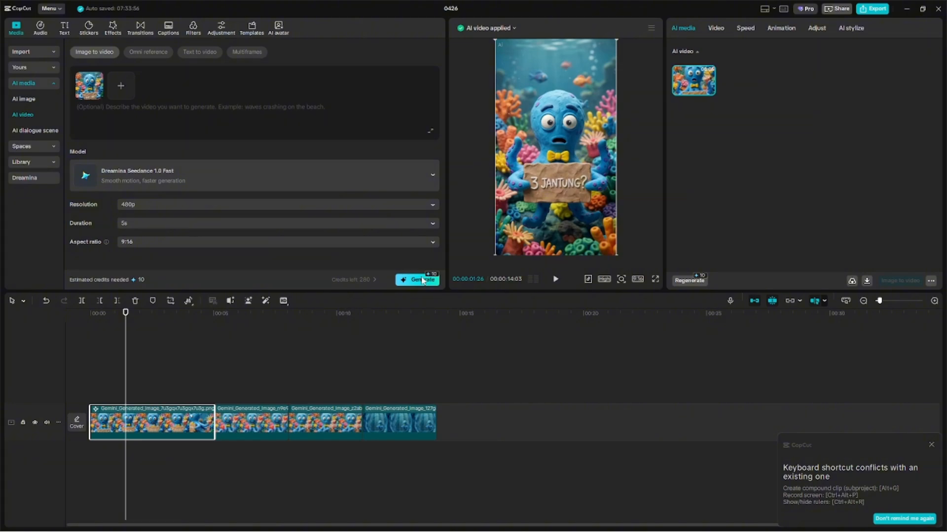
Preview the generated "3 JANTUNG?" video from the start of the timeline.
{"action": "left_click_drag", "start_coordinate": [124, 318], "coordinate": [61, 326]}
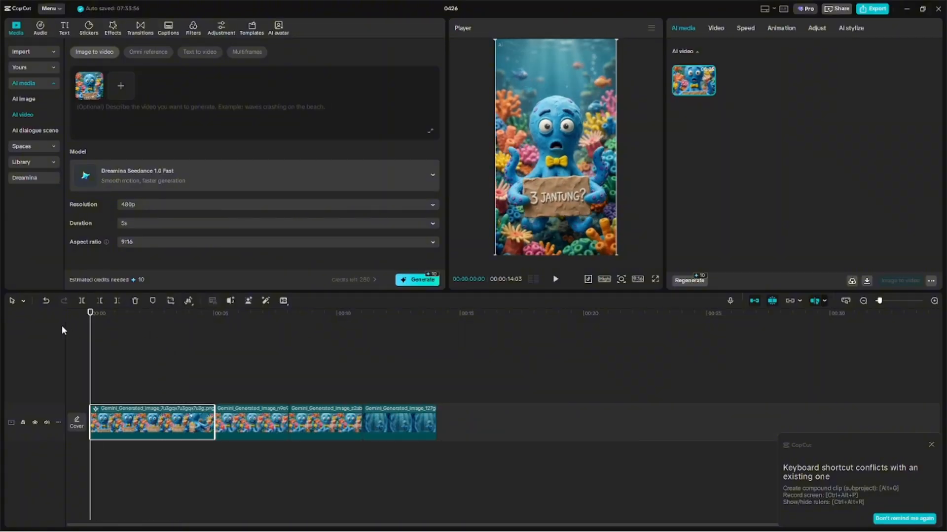
{"action": "left_click", "coordinate": [171, 362]}
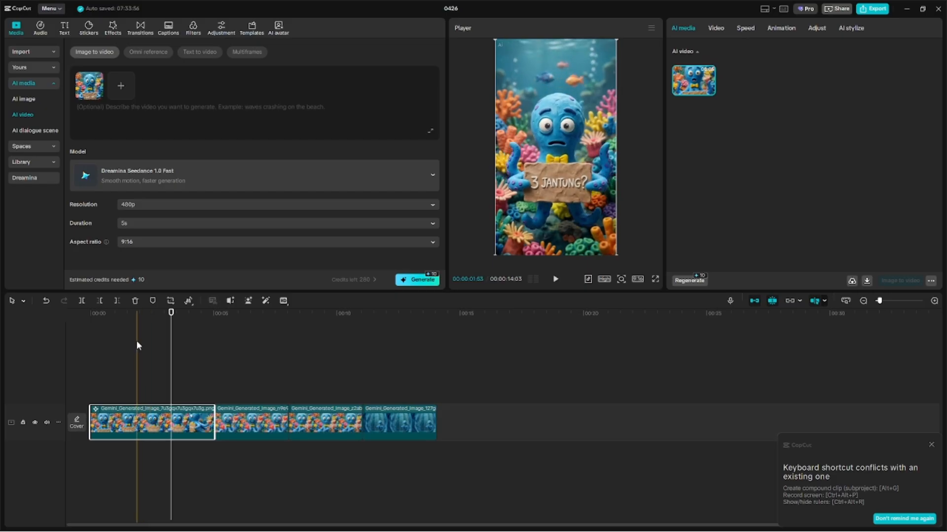
{"action": "left_click", "coordinate": [133, 312]}
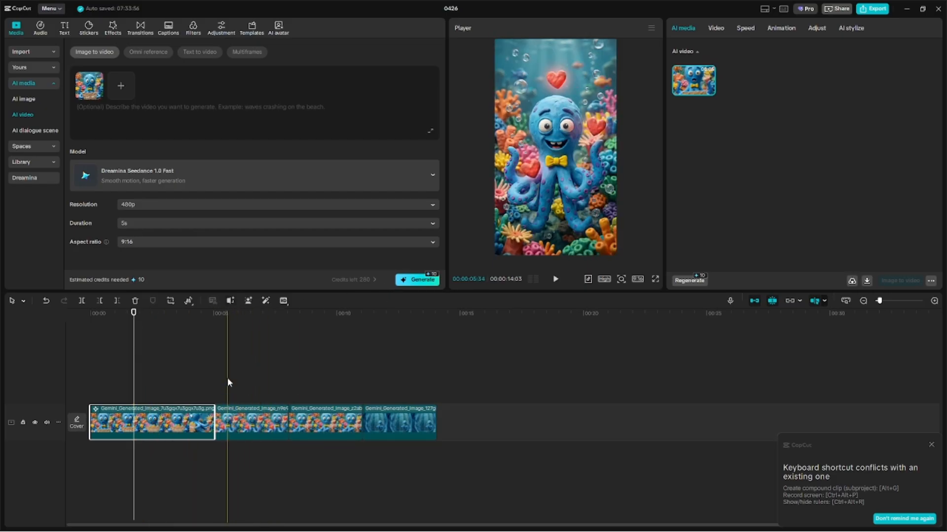
Send the three-hearts clip to Image to video generation and choose the Dreamina Seedance 1.0 Fast model.
{"action": "left_click", "coordinate": [234, 312]}
{"action": "left_click", "coordinate": [244, 419]}
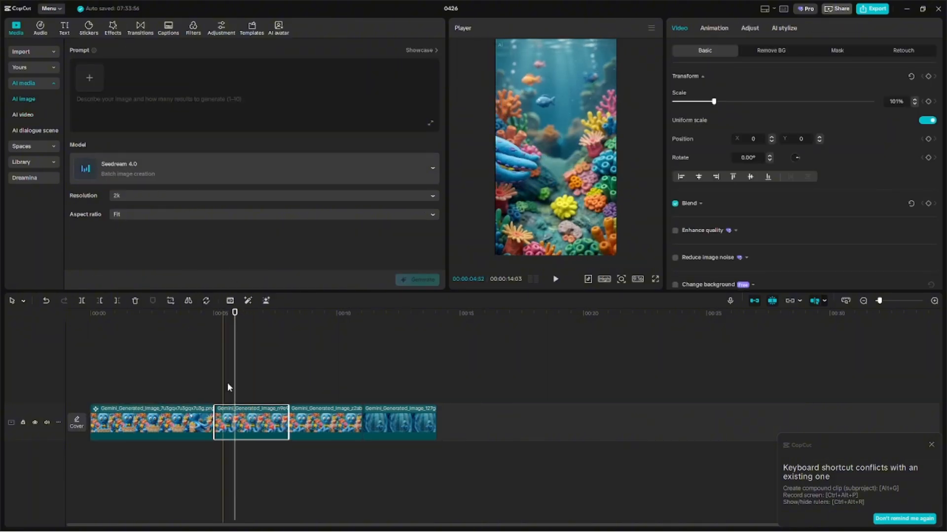
{"action": "right_click", "coordinate": [262, 419]}
{"action": "left_click", "coordinate": [285, 268]}
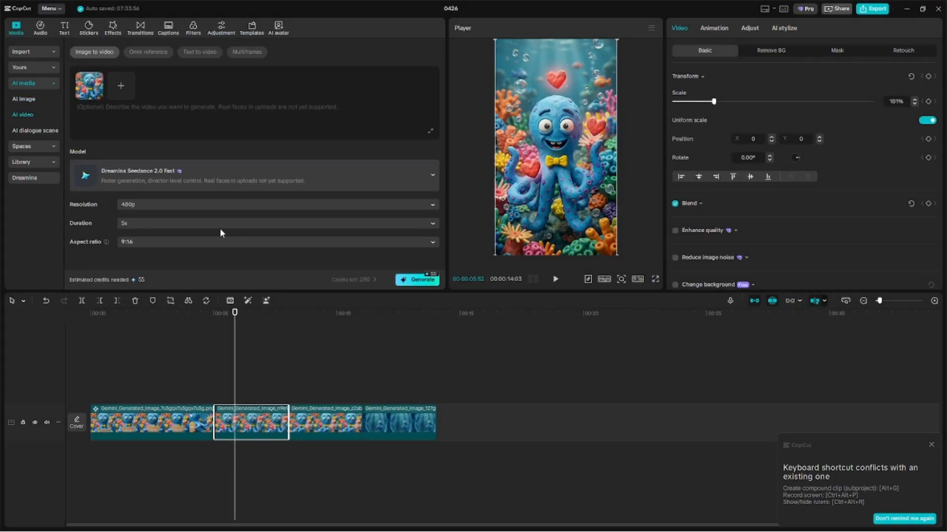
{"action": "left_click", "coordinate": [198, 181]}
{"action": "left_click", "coordinate": [209, 298]}
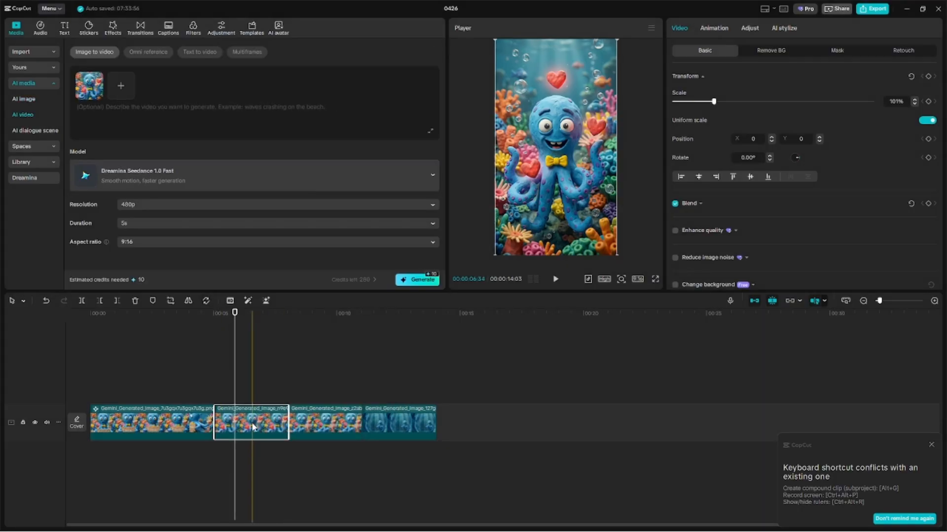
Switch to Gemini in the browser and copy the Scene 2 (HOOK) image-to-video prompt about juggling the hearts.
{"action": "left_click", "coordinate": [904, 11]}
{"action": "scroll", "coordinate": [235, 296], "scroll_direction": "up", "scroll_amount": 18}
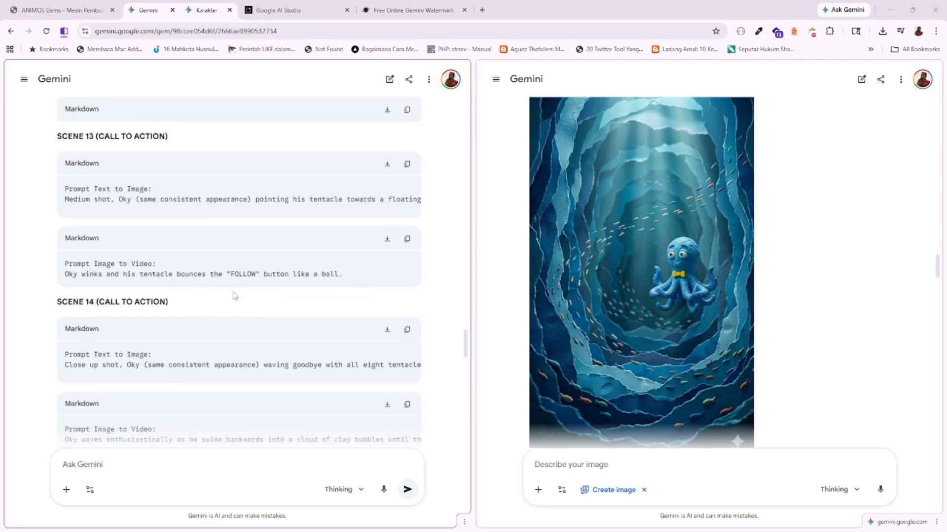
{"action": "scroll", "coordinate": [234, 296], "scroll_direction": "up", "scroll_amount": 15}
{"action": "scroll", "coordinate": [233, 296], "scroll_direction": "down", "scroll_amount": 6}
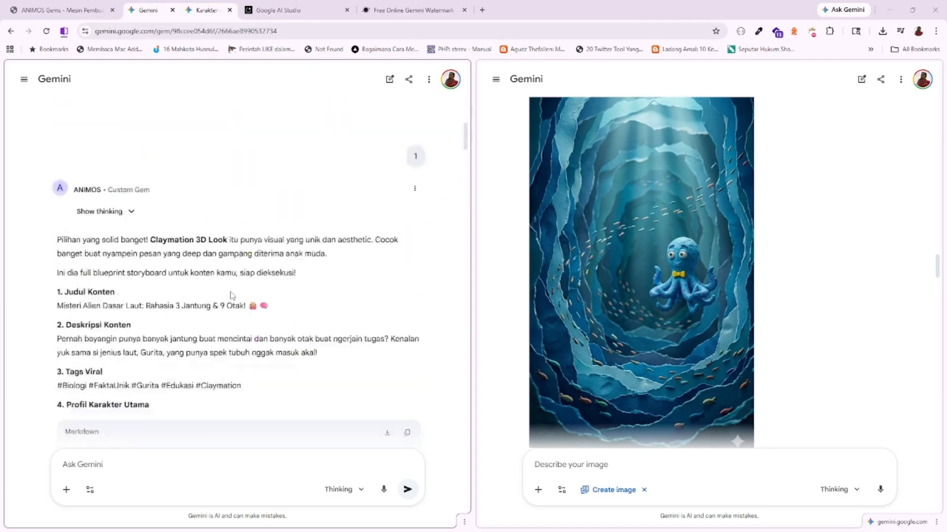
{"action": "scroll", "coordinate": [233, 296], "scroll_direction": "down", "scroll_amount": 3}
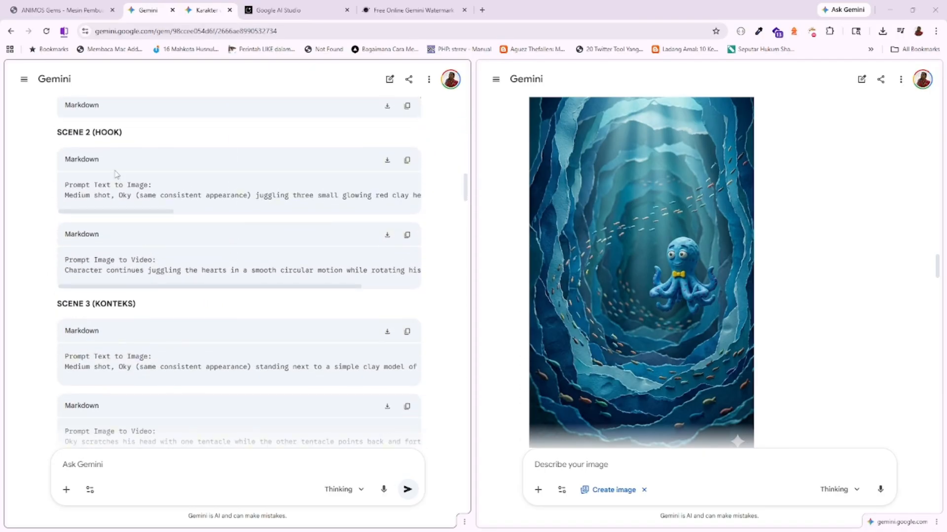
{"action": "triple_click", "coordinate": [112, 270]}
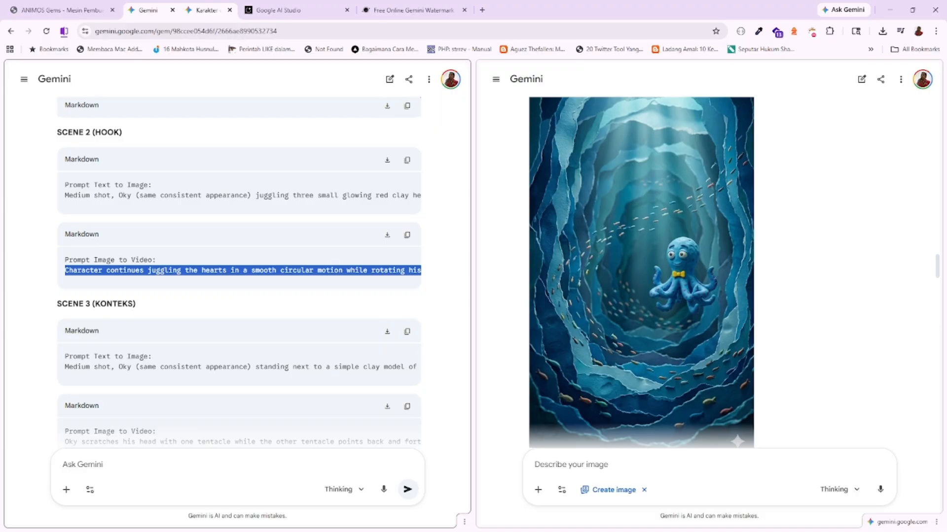
Back in CapCut, generate the video with prompt "Character continues juggling the hearts in a smooth circular motion while rotating his body slightly.".
{"action": "key", "text": "alt+Tab"}
{"action": "key", "text": "alt+Tab"}
{"action": "key", "text": "alt+Tab"}
{"action": "key", "text": "alt+Tab"}
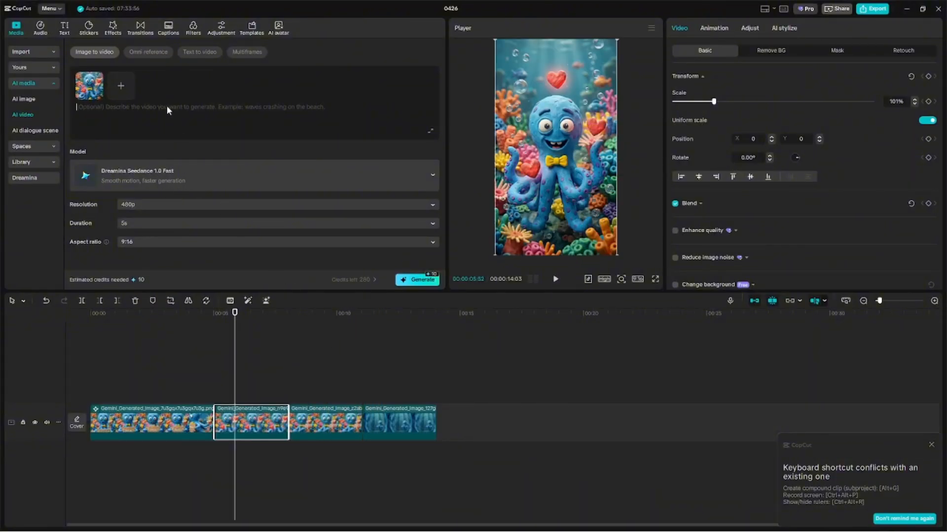
{"action": "type", "text": "Character continues juggling the hearts in a smooth circular motion while rotating his body slightly."}
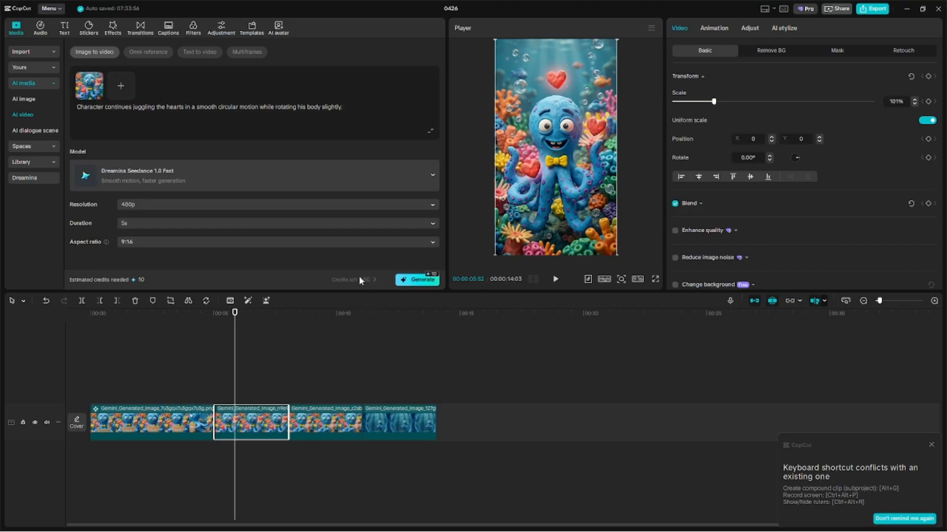
{"action": "left_click", "coordinate": [414, 282]}
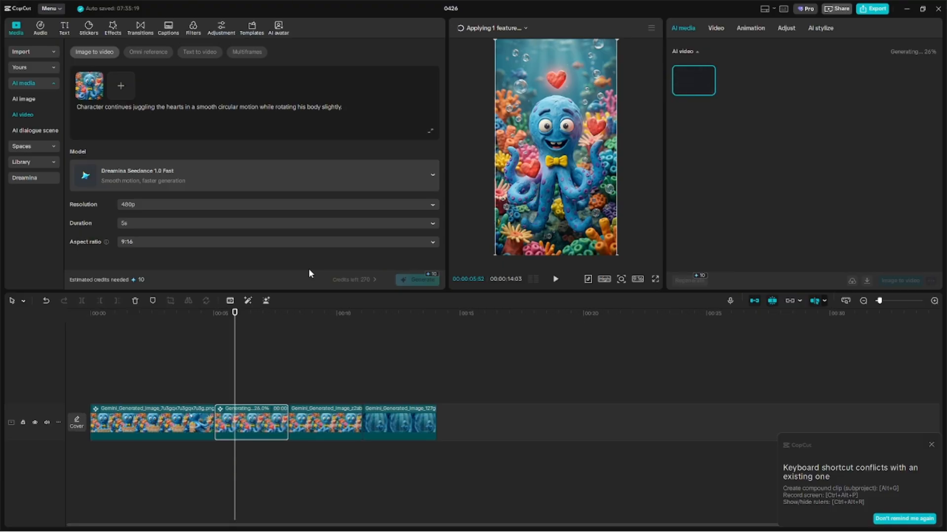
Send the third clip, Oky beside the human model, to Image to video and choose Dreamina Seedance 1.0 Fast.
{"action": "left_click", "coordinate": [323, 420]}
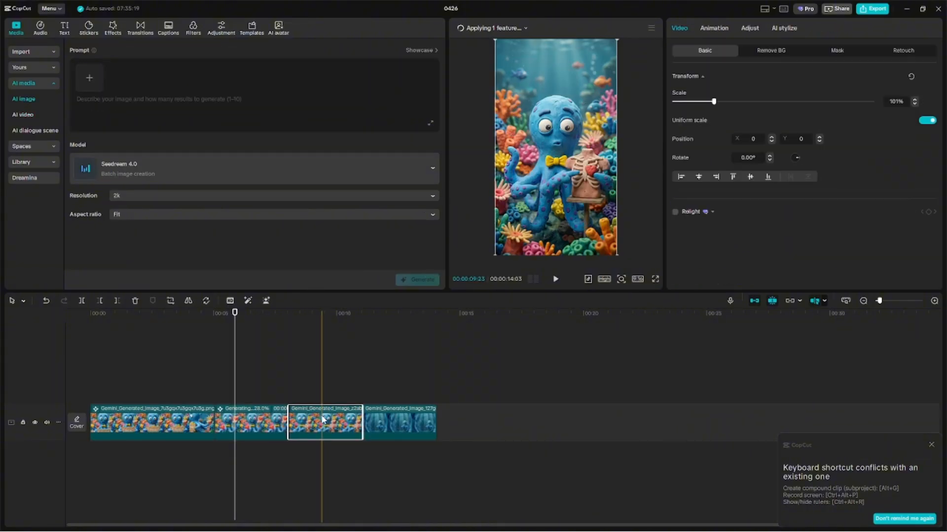
{"action": "right_click", "coordinate": [322, 418]}
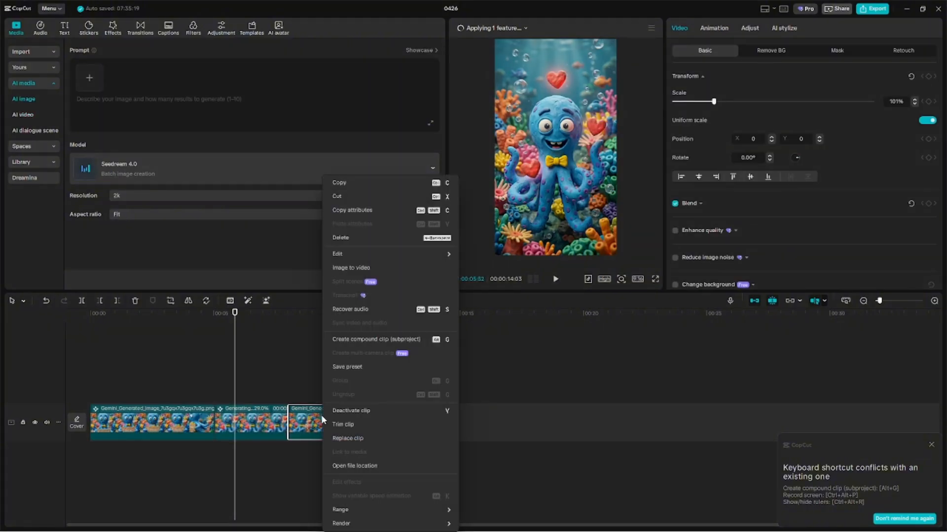
{"action": "left_click", "coordinate": [366, 269]}
{"action": "left_click", "coordinate": [221, 170]}
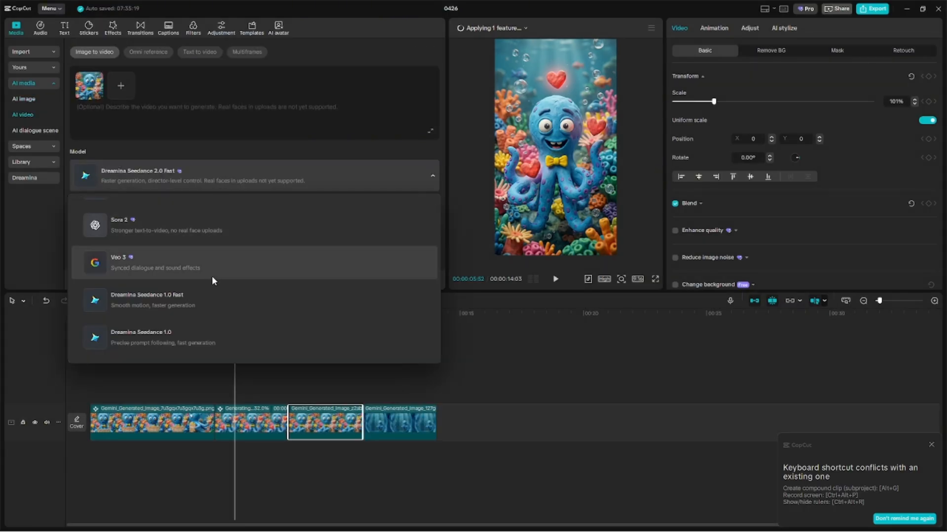
{"action": "left_click", "coordinate": [210, 296]}
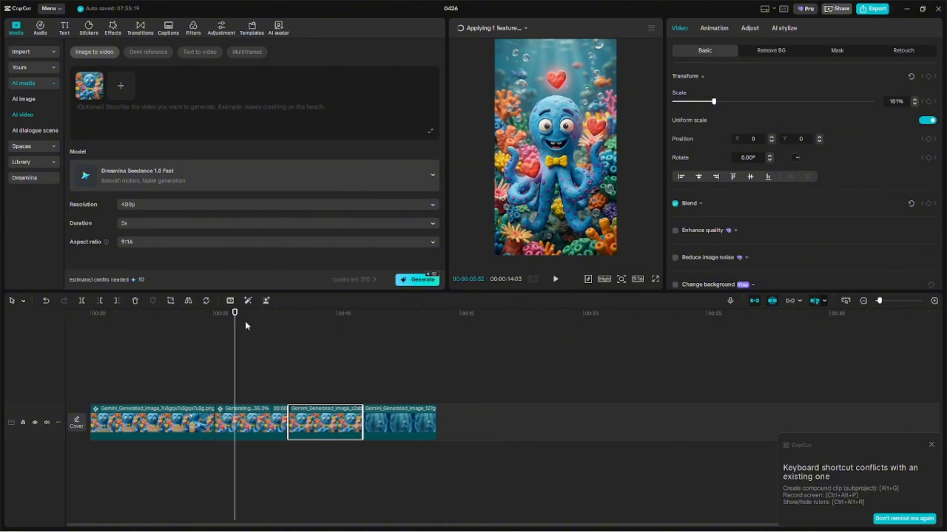
{"action": "left_click", "coordinate": [328, 318]}
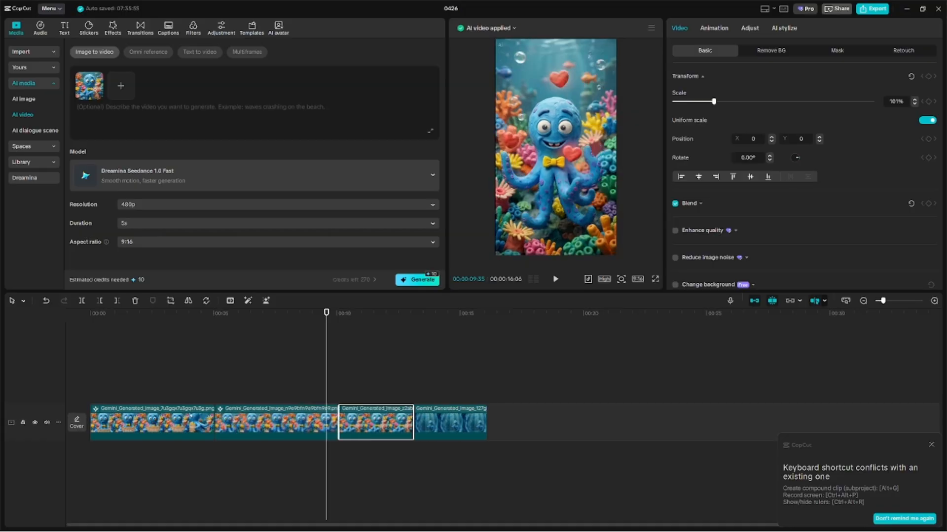
Switch to Gemini and copy the Scene 3 (KONTEKS) image-to-video prompt about Oky scratching his head.
{"action": "key", "text": "alt+Tab"}
{"action": "triple_click", "coordinate": [264, 270]}
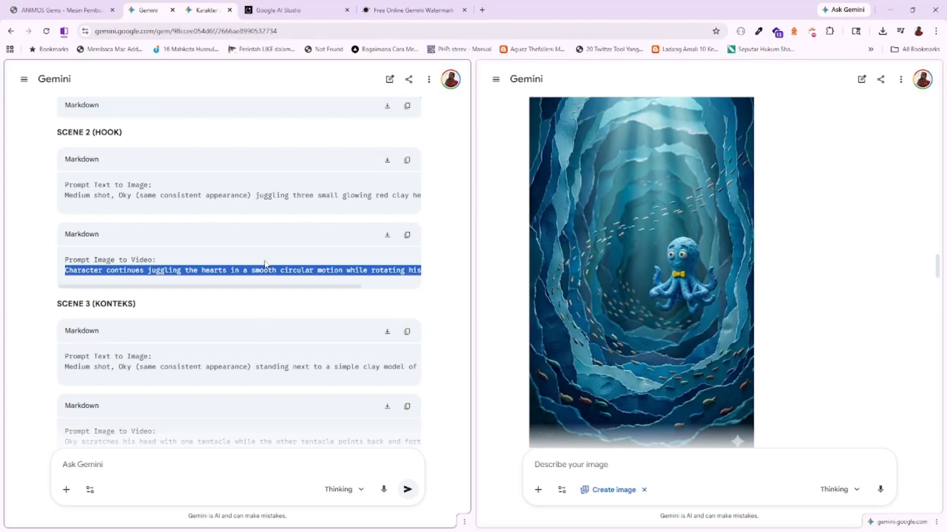
{"action": "scroll", "coordinate": [265, 271], "scroll_direction": "down", "scroll_amount": 3}
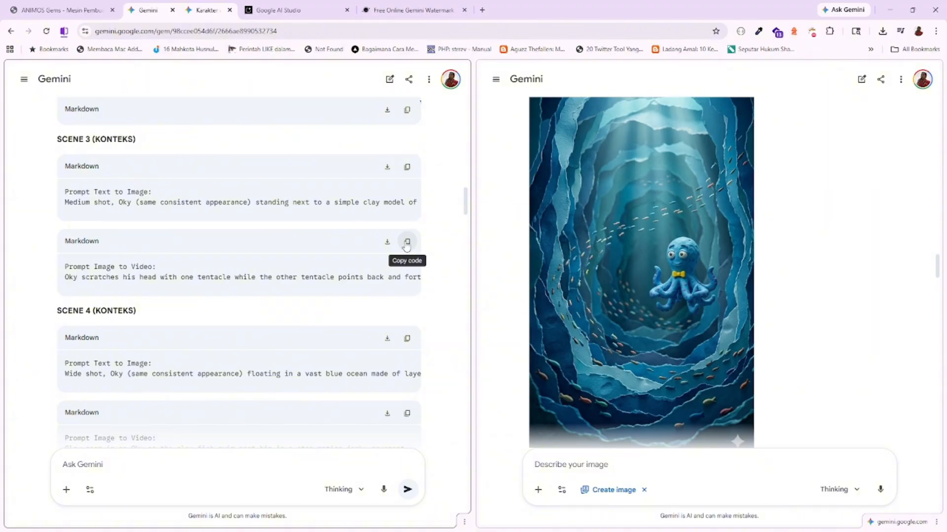
{"action": "left_click", "coordinate": [405, 242]}
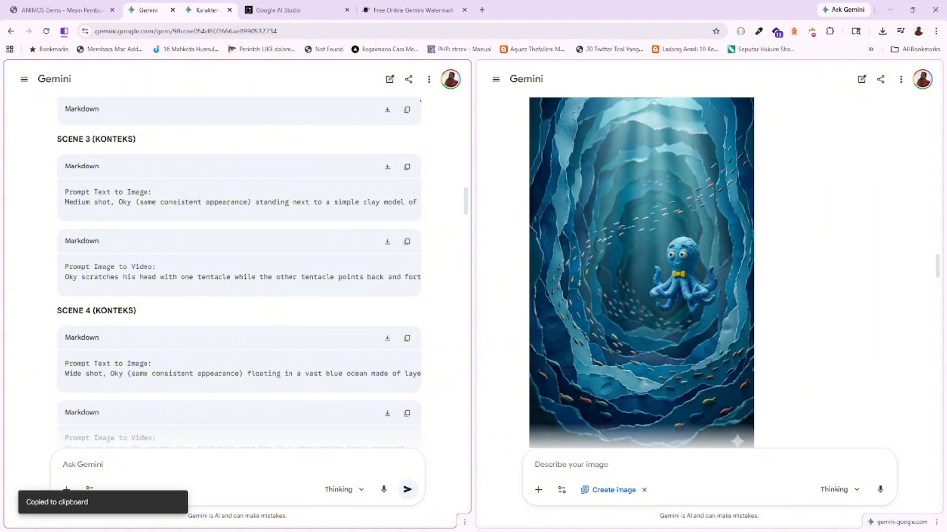
Back in CapCut, paste the head-scratching prompt without its "Prompt Image to Video:" heading and generate the human-model clip's video.
{"action": "key", "text": "alt+Tab"}
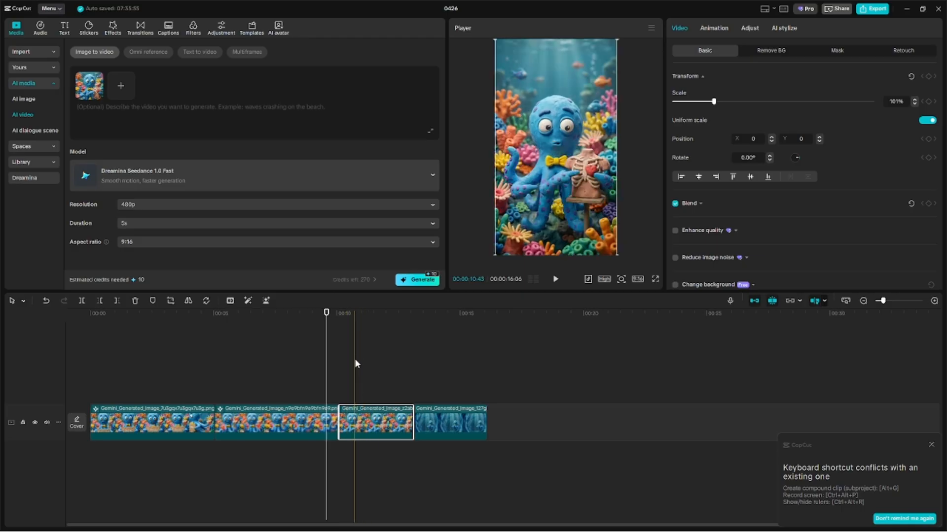
{"action": "left_click", "coordinate": [359, 318]}
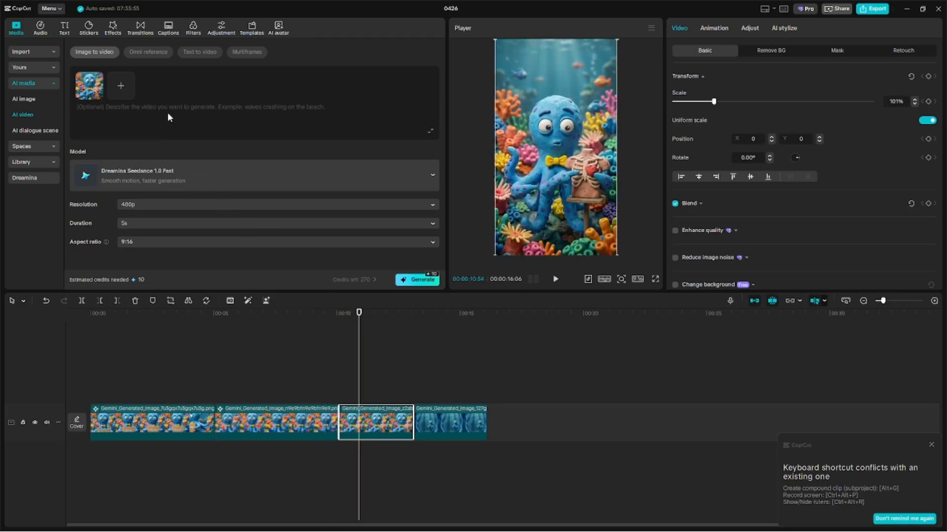
{"action": "key", "text": "ctrl+v"}
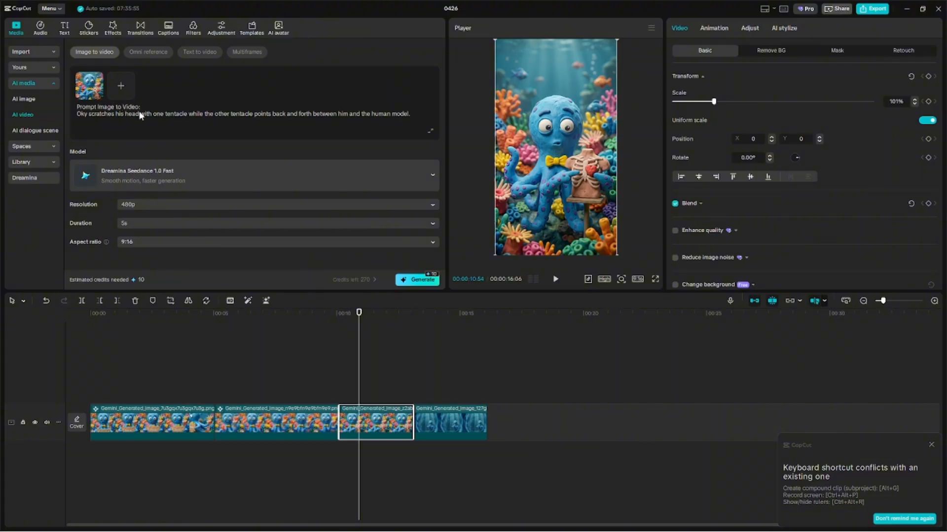
{"action": "left_click_drag", "start_coordinate": [141, 106], "coordinate": [66, 111]}
{"action": "key", "text": "BackSpace"}
{"action": "key", "text": "Delete"}
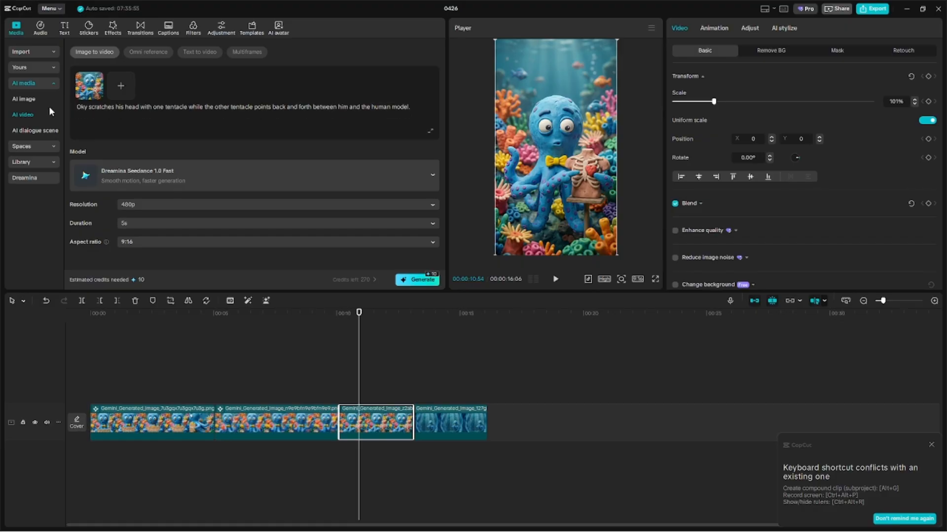
{"action": "left_click", "coordinate": [425, 280]}
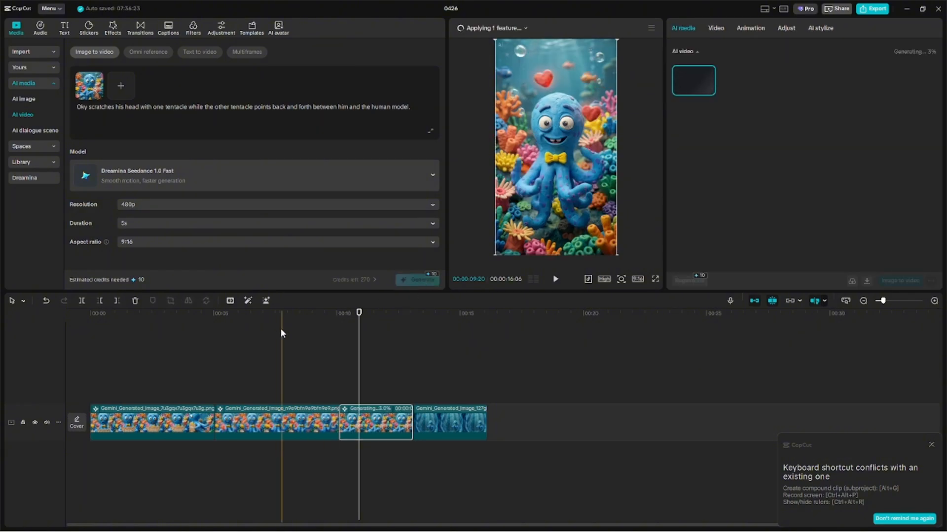
Scrub through the three-hearts clip on the timeline to check its generated animation.
{"action": "left_click", "coordinate": [195, 317]}
{"action": "left_click_drag", "start_coordinate": [200, 322], "coordinate": [381, 436]}
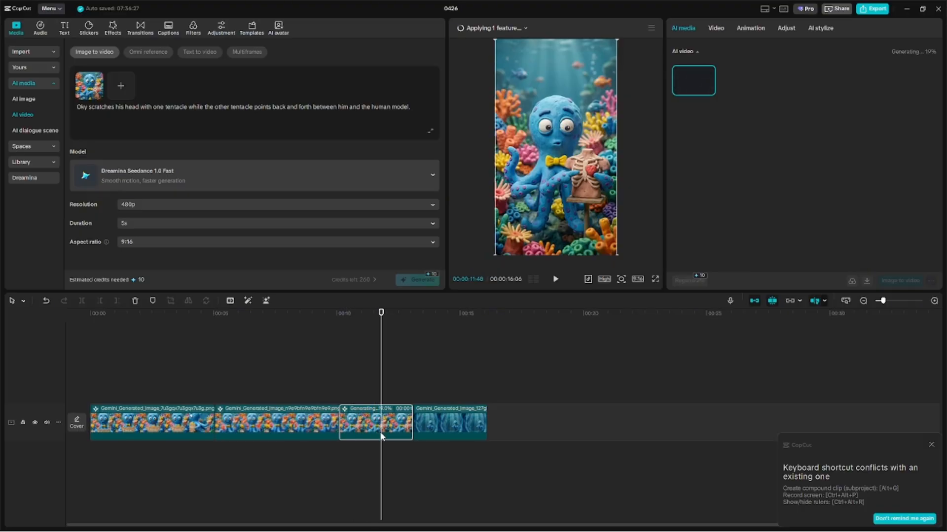
Send the last clip, Oky in the deep blue ocean, to Image to video and choose Dreamina Seedance 1.0 Fast.
{"action": "left_click", "coordinate": [448, 425]}
{"action": "left_click", "coordinate": [442, 314]}
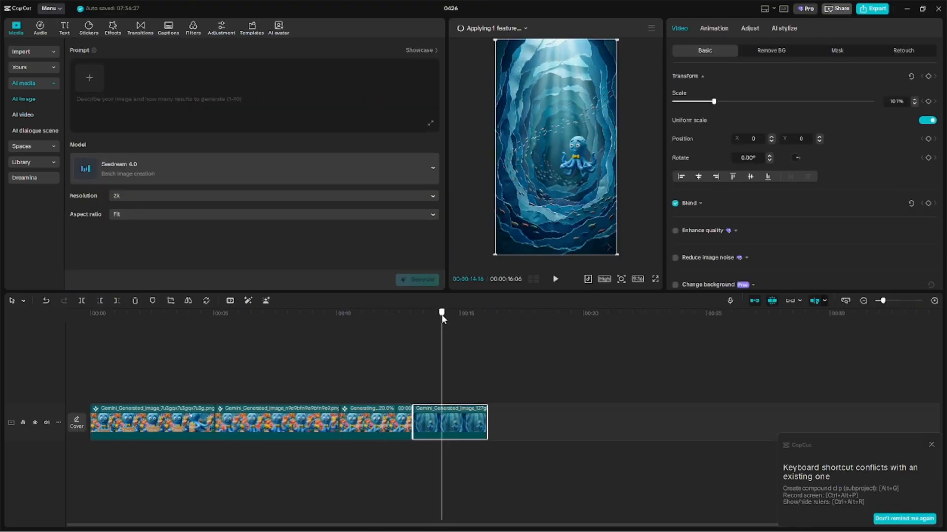
{"action": "right_click", "coordinate": [450, 424]}
{"action": "left_click", "coordinate": [485, 268]}
{"action": "left_click", "coordinate": [194, 181]}
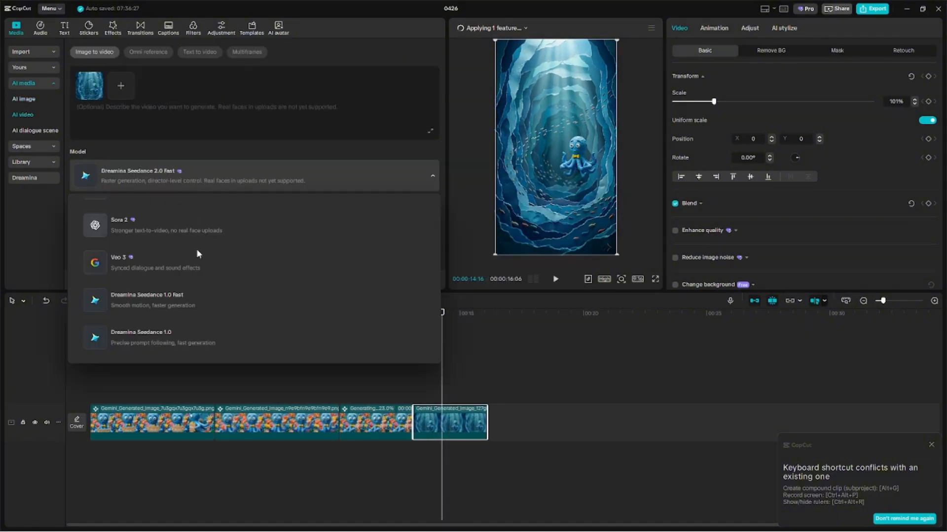
{"action": "left_click", "coordinate": [206, 310]}
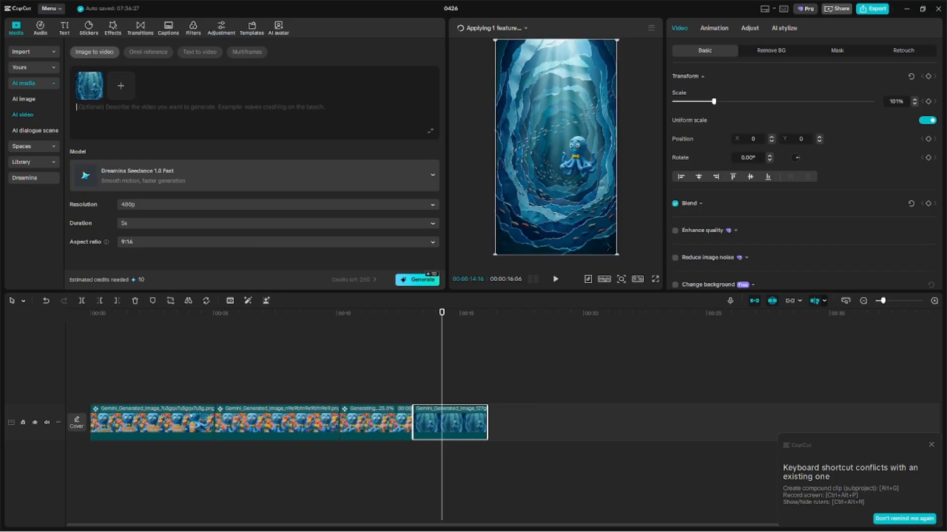
Switch to Gemini and copy the Scene 4 (KONTEKS) image-to-video prompt about the slow zoom-in on Oky.
{"action": "key", "text": "alt+Tab"}
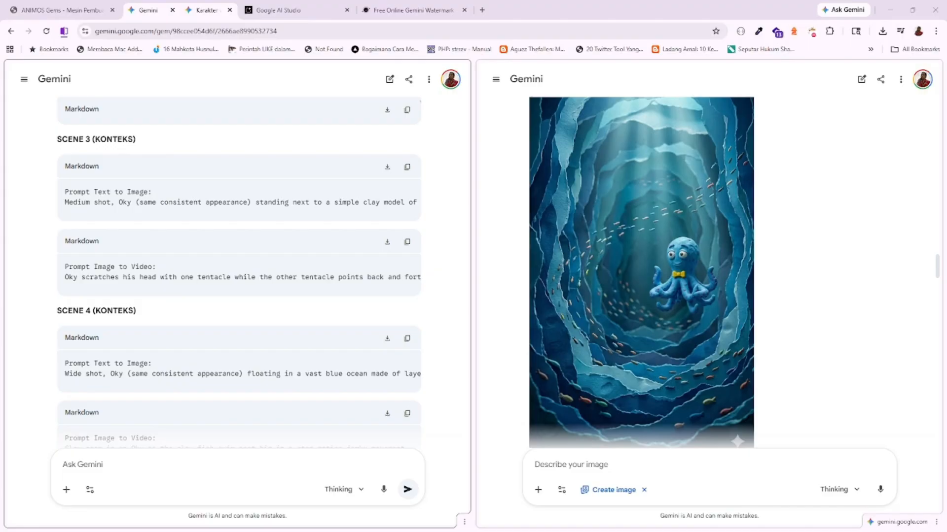
{"action": "scroll", "coordinate": [261, 326], "scroll_direction": "down", "scroll_amount": 5}
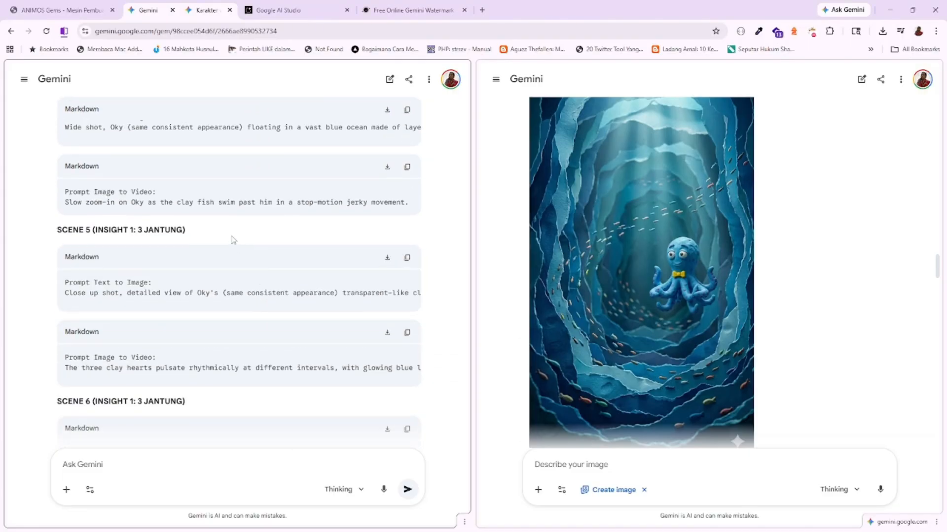
{"action": "left_click", "coordinate": [407, 167]}
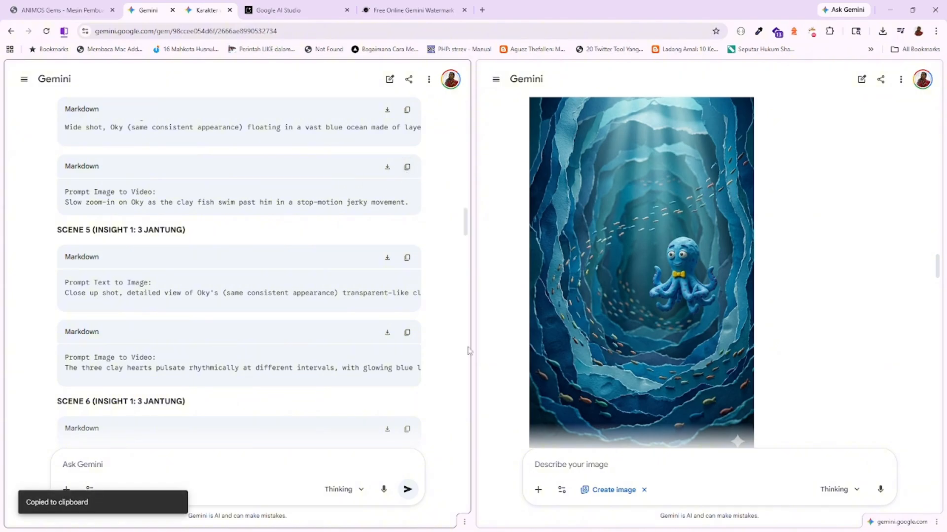
Back in CapCut, paste the slow zoom-in prompt without its "Prompt Image to Video:" heading and generate the ocean clip's video.
{"action": "key", "text": "alt+Tab"}
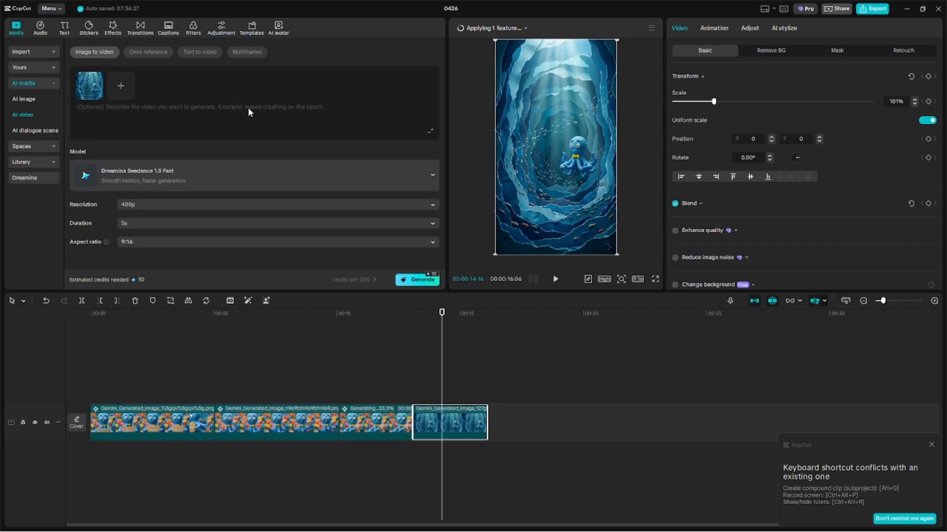
{"action": "key", "text": "ctrl+v"}
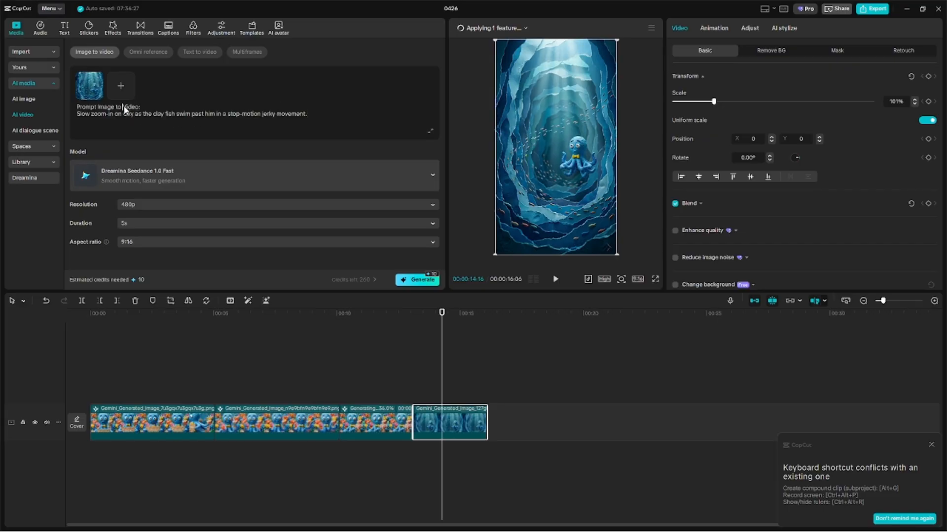
{"action": "triple_click", "coordinate": [76, 112]}
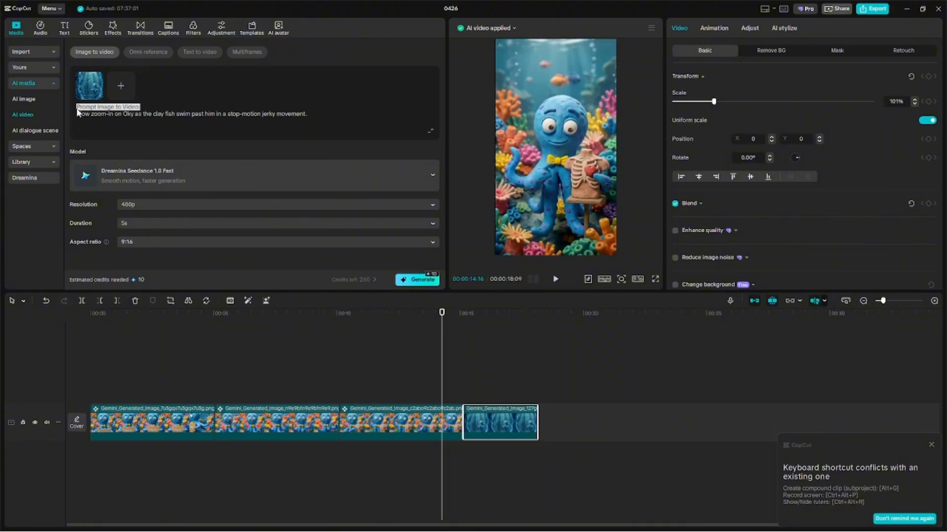
{"action": "key", "text": "BackSpace"}
{"action": "key", "text": "Delete"}
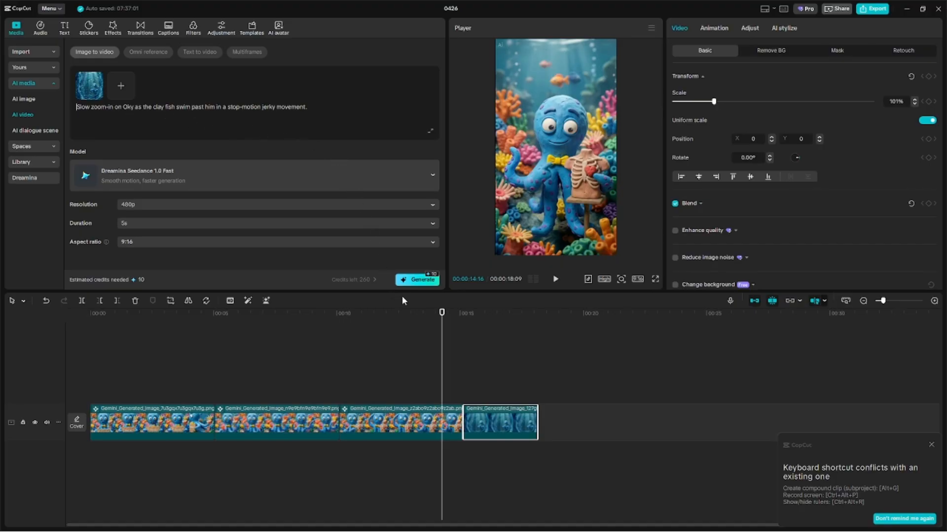
{"action": "left_click", "coordinate": [496, 313]}
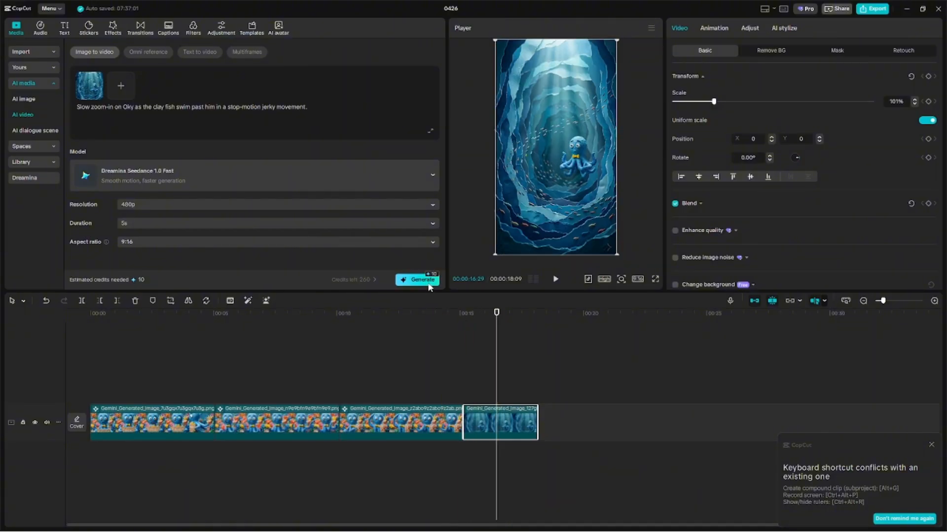
Scrub through the generated human-model clip and show the project's imported media.
{"action": "left_click", "coordinate": [326, 311]}
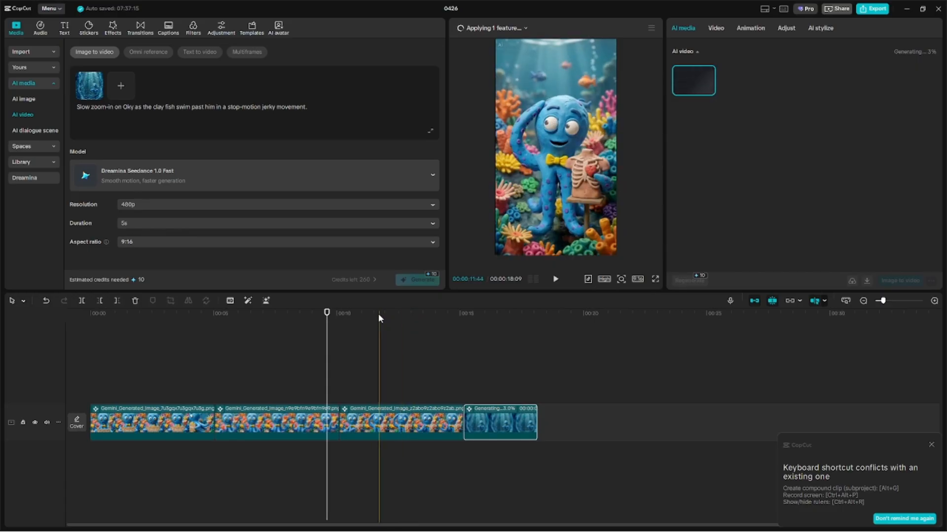
{"action": "left_click_drag", "start_coordinate": [378, 313], "coordinate": [397, 382]}
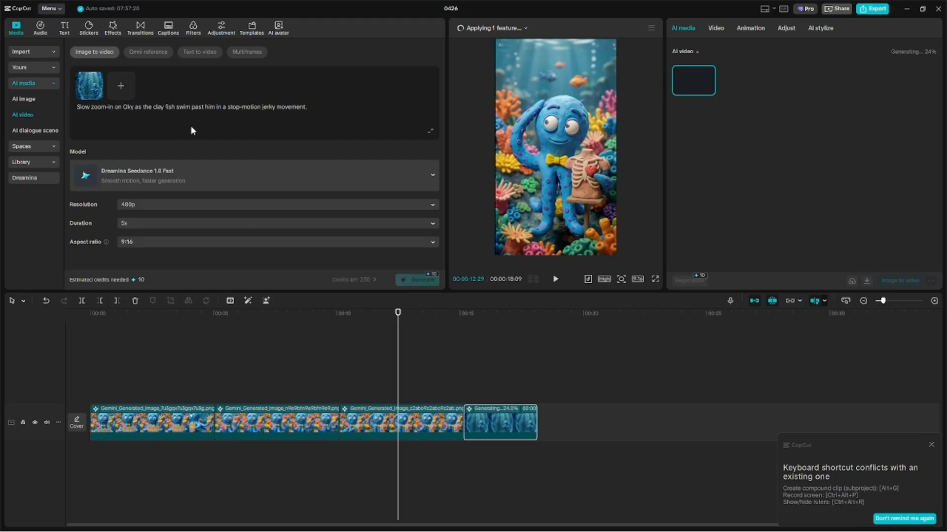
{"action": "left_click", "coordinate": [37, 53]}
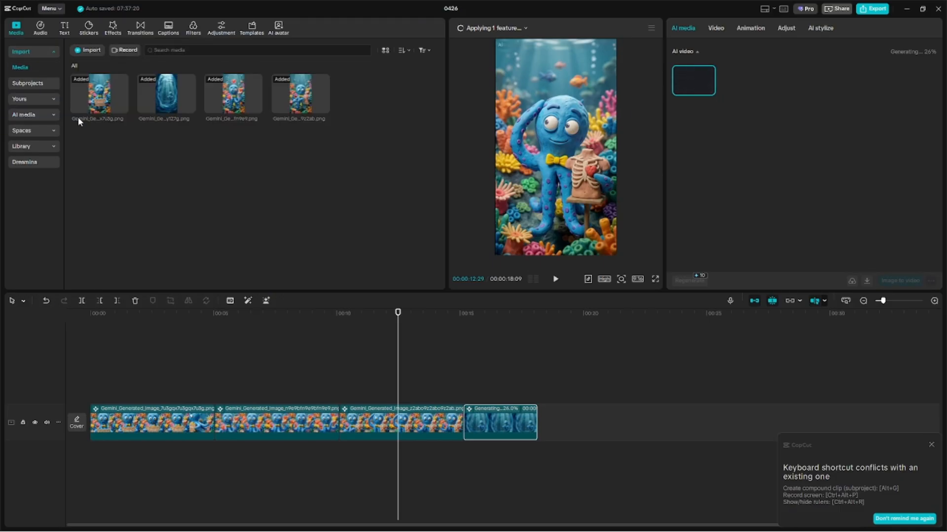
Import "Generated Audio April 26, 2026 - 7_25AM.wav" from the Gurita folder and add it beneath the video clips from the timeline's start.
{"action": "left_click", "coordinate": [86, 51]}
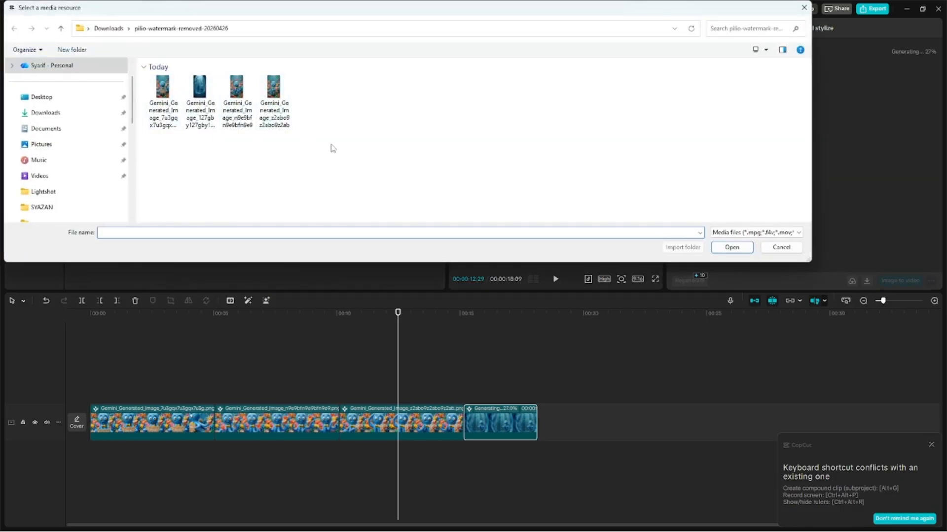
{"action": "scroll", "coordinate": [89, 157], "scroll_direction": "down", "scroll_amount": 2}
{"action": "left_click", "coordinate": [86, 156]}
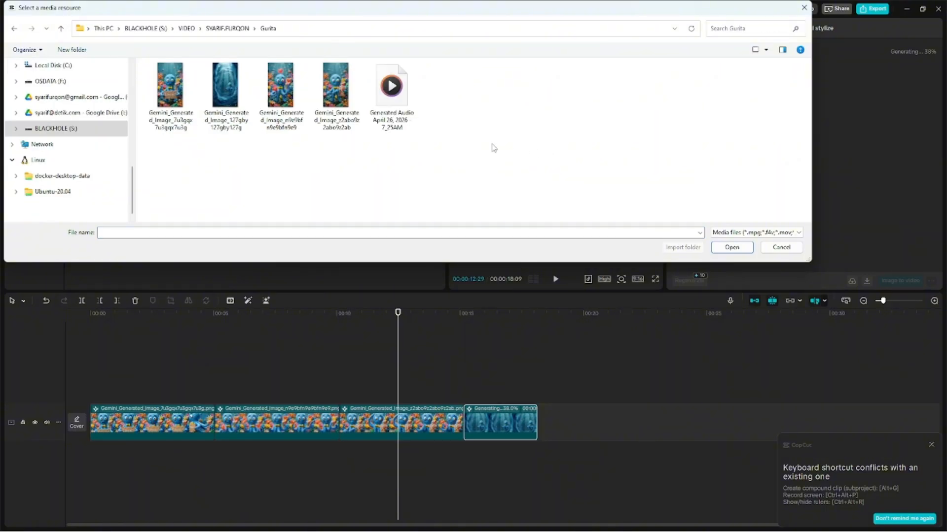
{"action": "left_click", "coordinate": [391, 119]}
{"action": "left_click", "coordinate": [731, 247]}
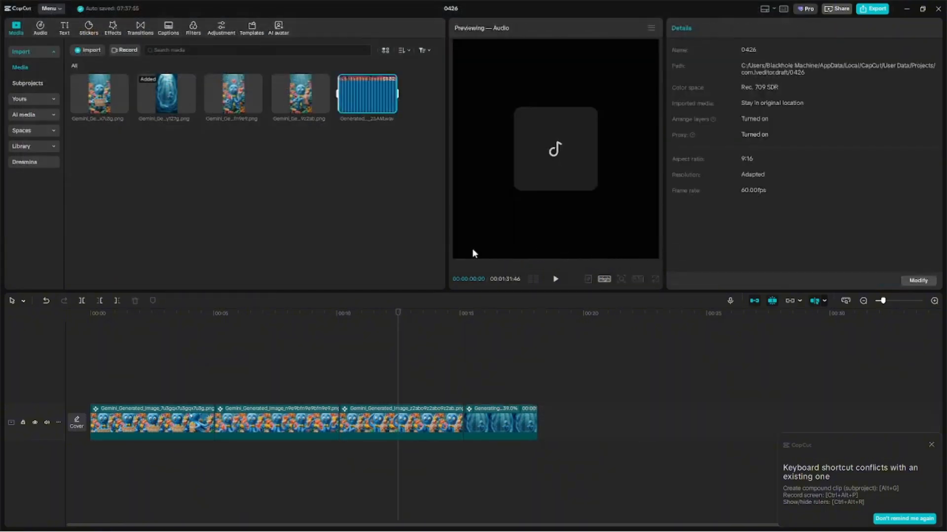
{"action": "left_click_drag", "start_coordinate": [397, 310], "coordinate": [53, 286]}
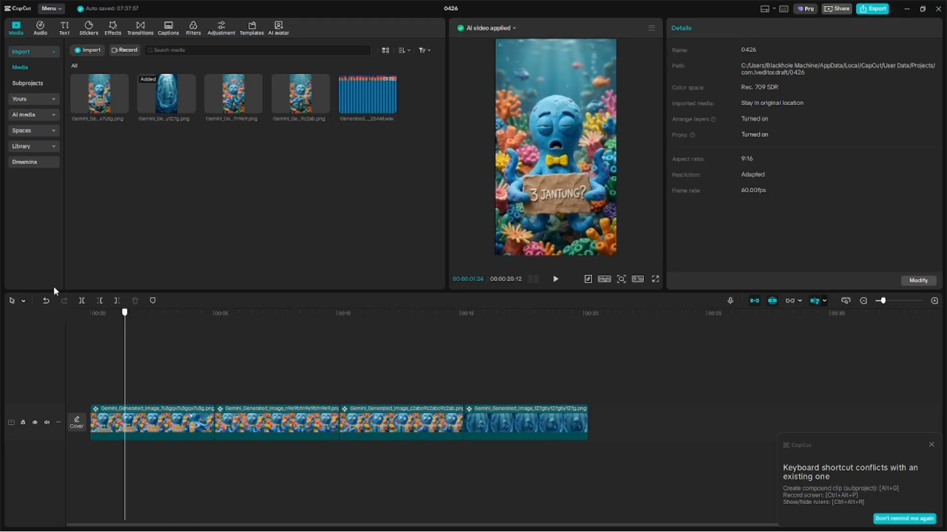
{"action": "left_click", "coordinate": [389, 107]}
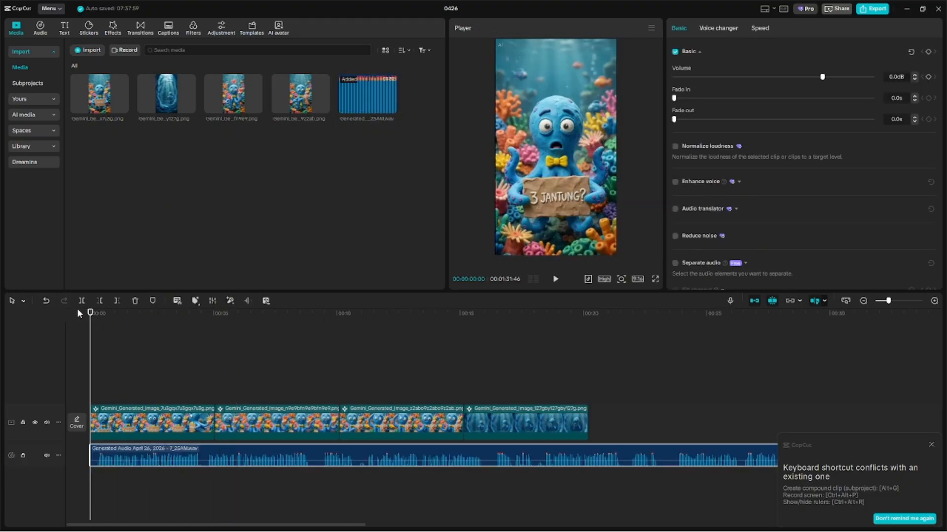
Play the four clips with the voiceover from the start, then scrub back from the last clip's end into the ocean scene.
{"action": "key", "text": "space"}
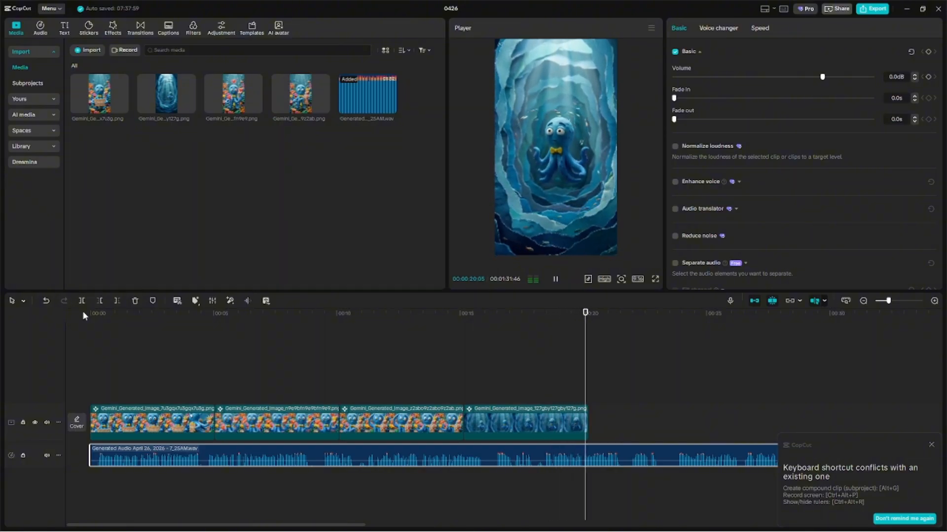
{"action": "key", "text": "space"}
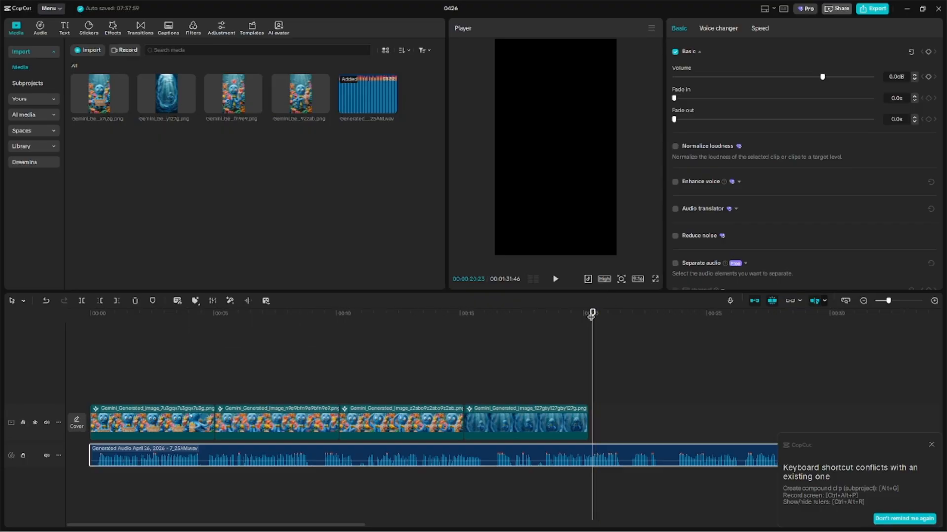
{"action": "left_click_drag", "start_coordinate": [592, 313], "coordinate": [588, 314]}
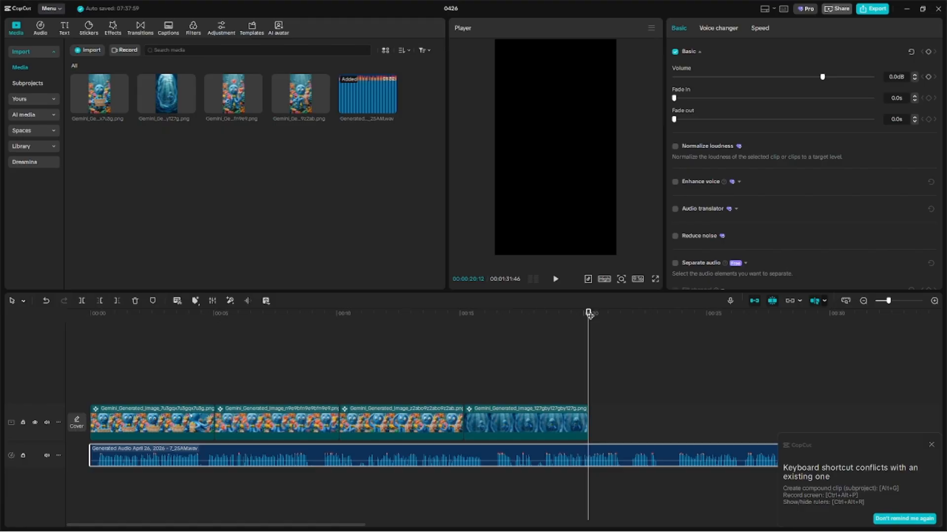
{"action": "left_click_drag", "start_coordinate": [442, 326], "coordinate": [483, 321]}
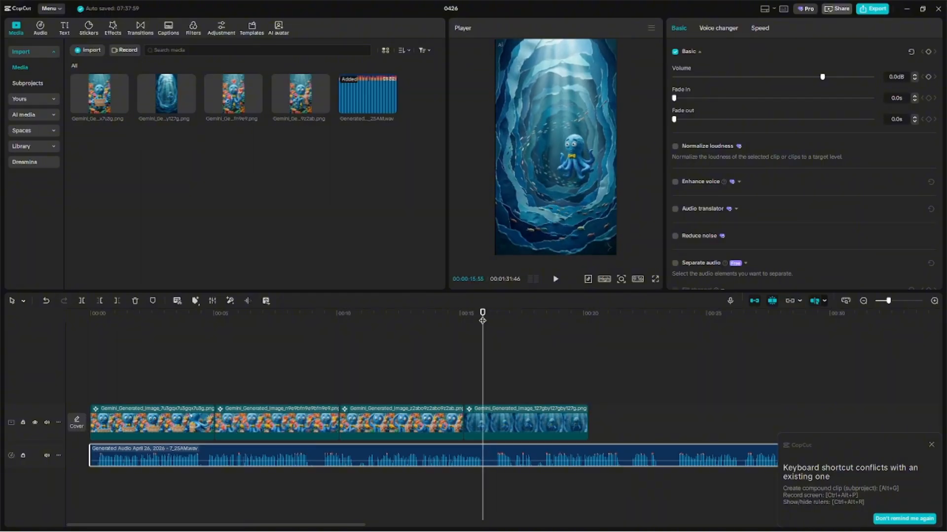
Check the project's export settings and the local cover option, closing both without exporting or setting a cover.
{"action": "left_click", "coordinate": [876, 11]}
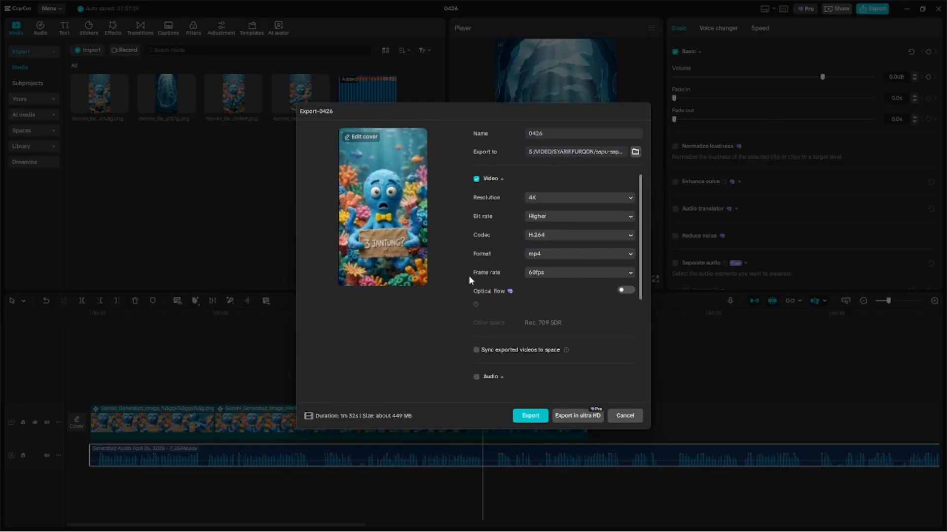
{"action": "left_click", "coordinate": [625, 417]}
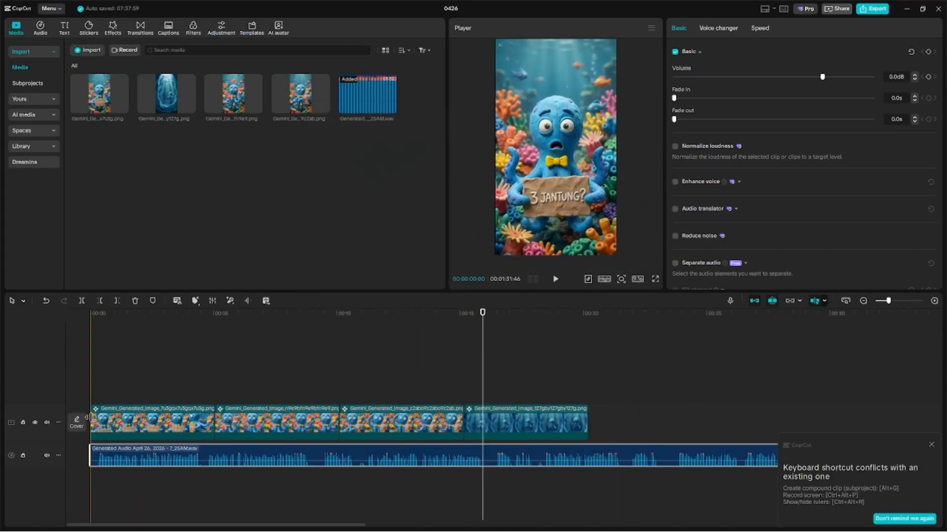
{"action": "left_click", "coordinate": [76, 424]}
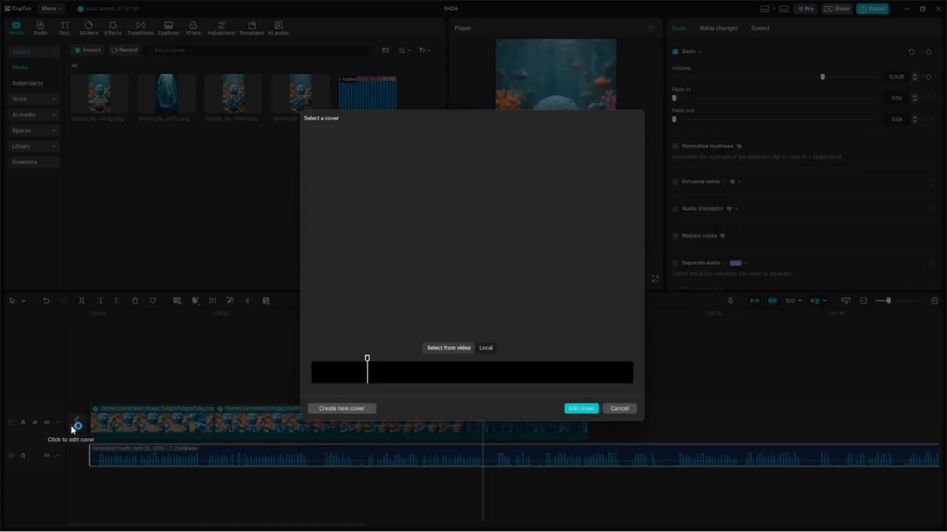
{"action": "left_click", "coordinate": [487, 352]}
{"action": "left_click", "coordinate": [626, 414]}
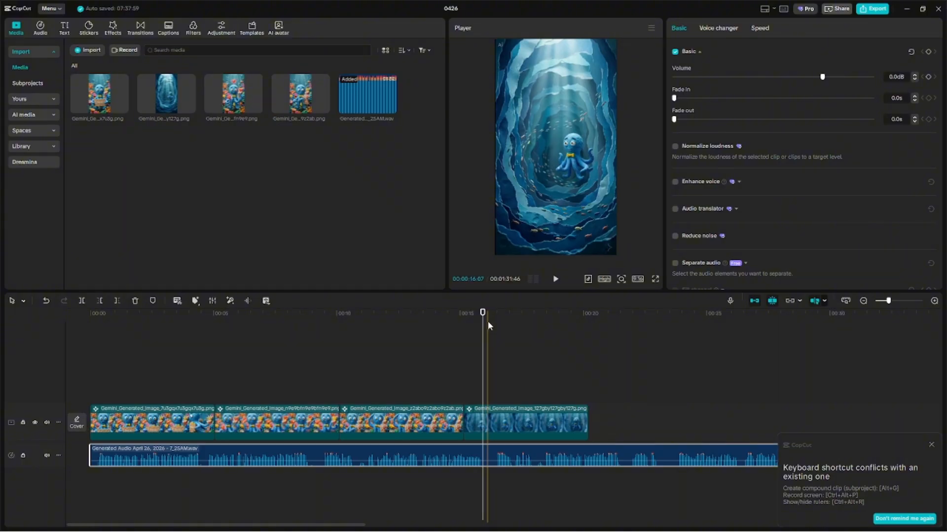
Minimize the video editor and switch to the ANIMOS Gems page in the browser.
{"action": "left_click", "coordinate": [906, 10]}
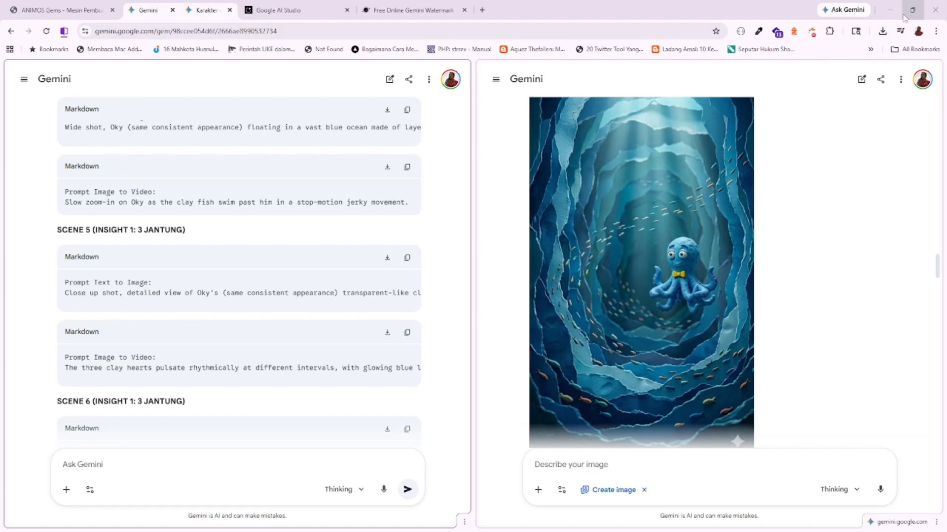
{"action": "left_click", "coordinate": [60, 12]}
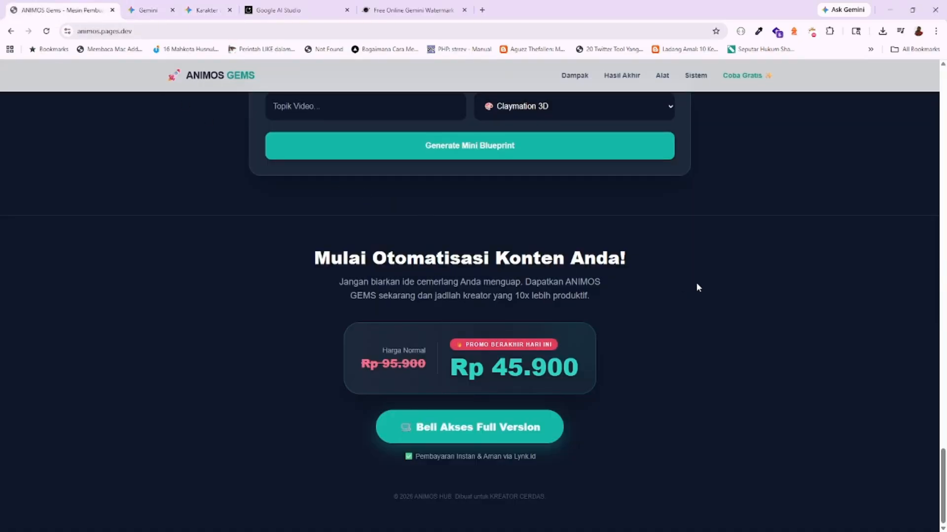